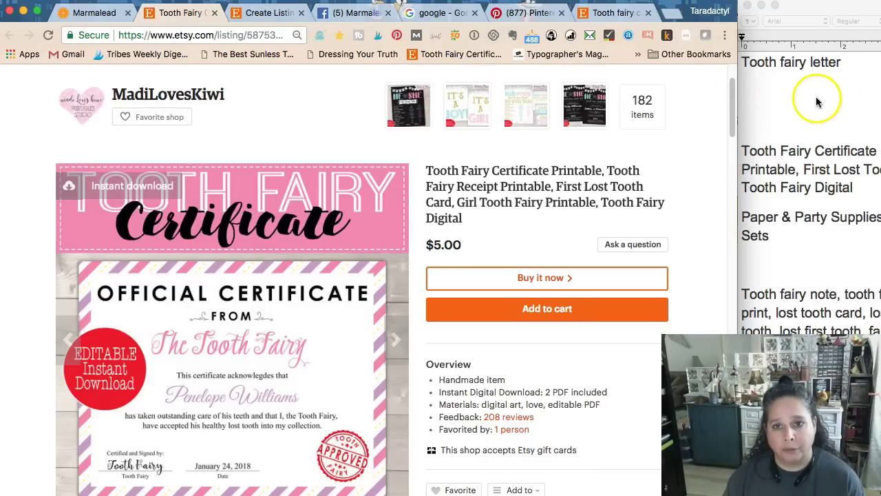
Place the keyword notes beside the tooth fairy certificate listing and compare them with the listing's related tags.
{"action": "left_click", "coordinate": [764, 82]}
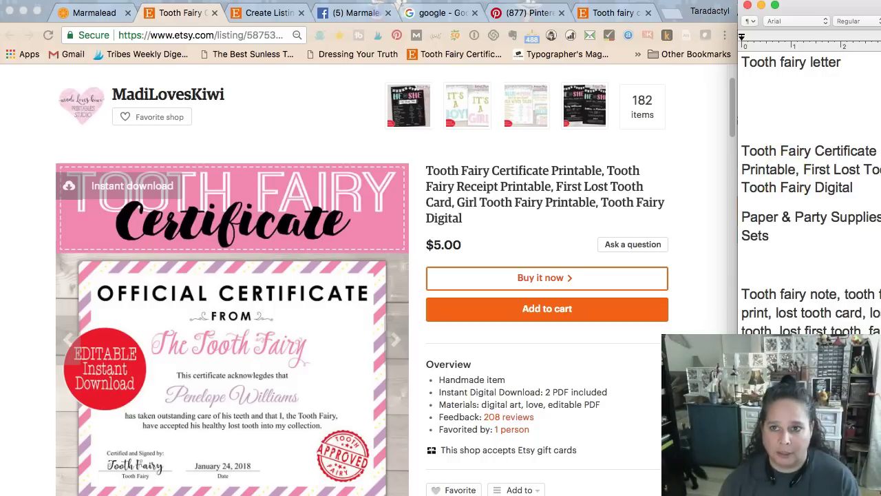
{"action": "left_click_drag", "start_coordinate": [806, 5], "coordinate": [551, 5]}
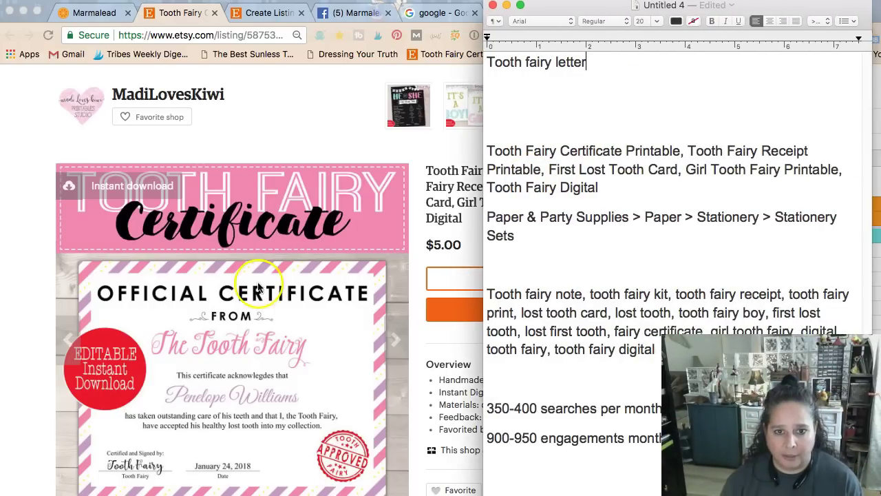
{"action": "scroll", "coordinate": [258, 288], "scroll_direction": "down", "scroll_amount": 20}
{"action": "scroll", "coordinate": [258, 286], "scroll_direction": "down", "scroll_amount": 10}
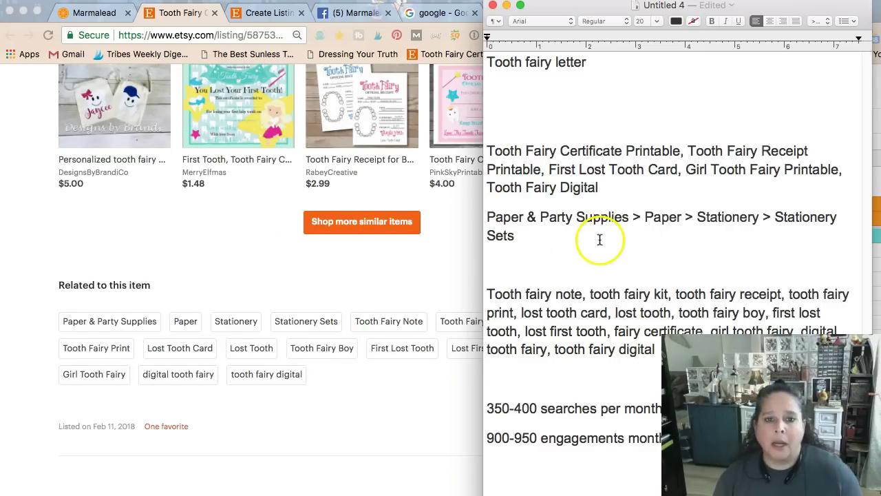
{"action": "left_click", "coordinate": [528, 244]}
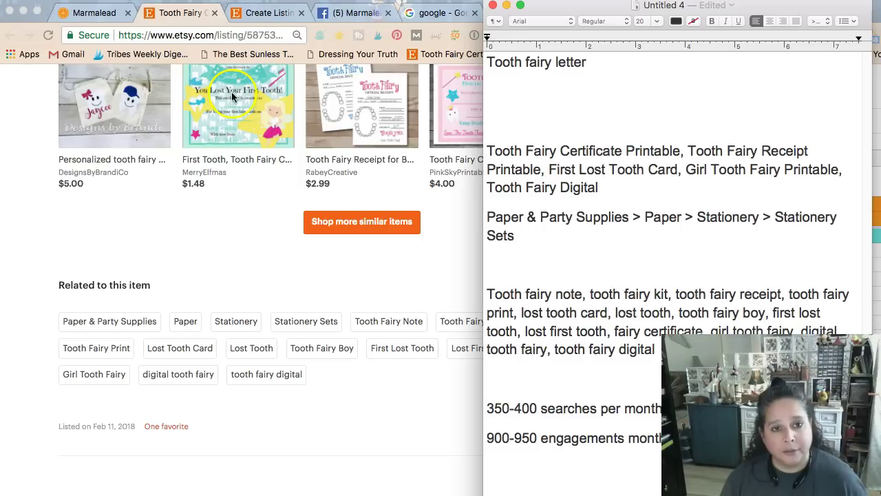
Below the category path in the notes, add in bold: Do the "boy version" with Paper & Party Supplies > Paper > Invitations & Announcements > Templates.
{"action": "left_click", "coordinate": [79, 15]}
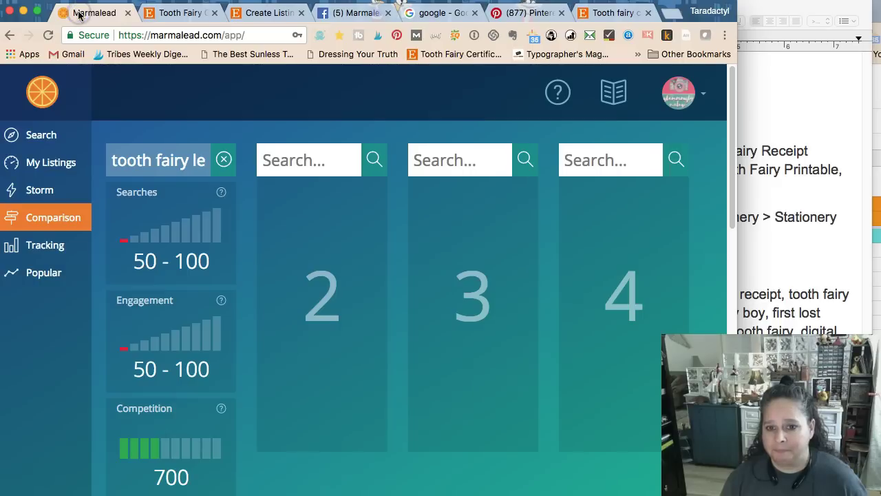
{"action": "left_click", "coordinate": [177, 13]}
{"action": "left_click", "coordinate": [260, 15]}
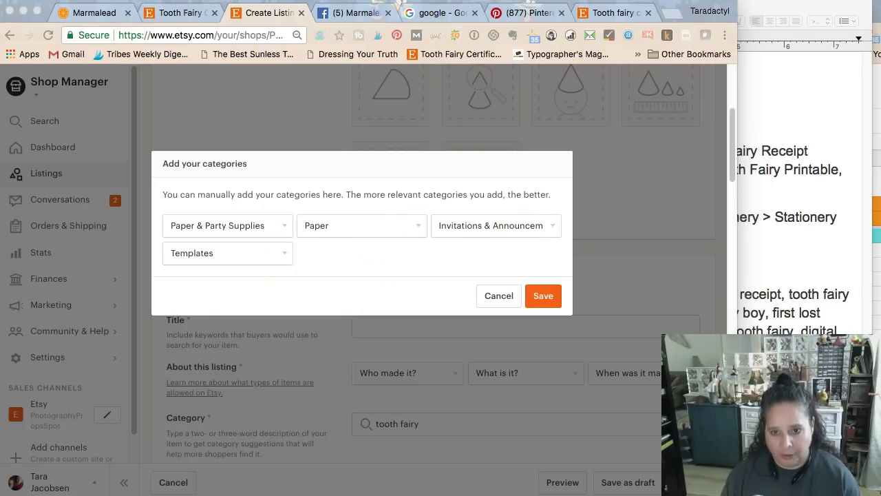
{"action": "key", "text": "super+Tab"}
{"action": "left_click", "coordinate": [586, 245]}
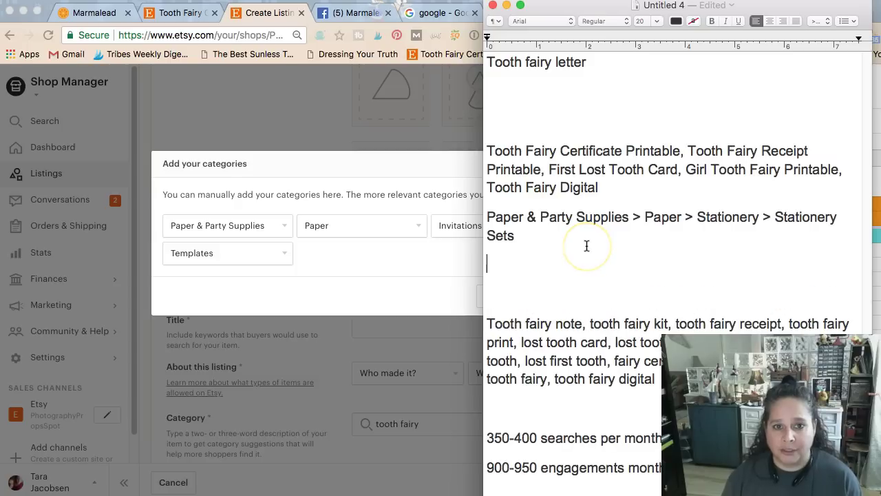
{"action": "key", "text": "Return"}
{"action": "type", "text": "Do the \"boy version\" with Paper & Party Supplies > Paper > Invitations & Announcements > Templates"}
{"action": "left_click", "coordinate": [586, 258]}
{"action": "key", "text": "BackSpace"}
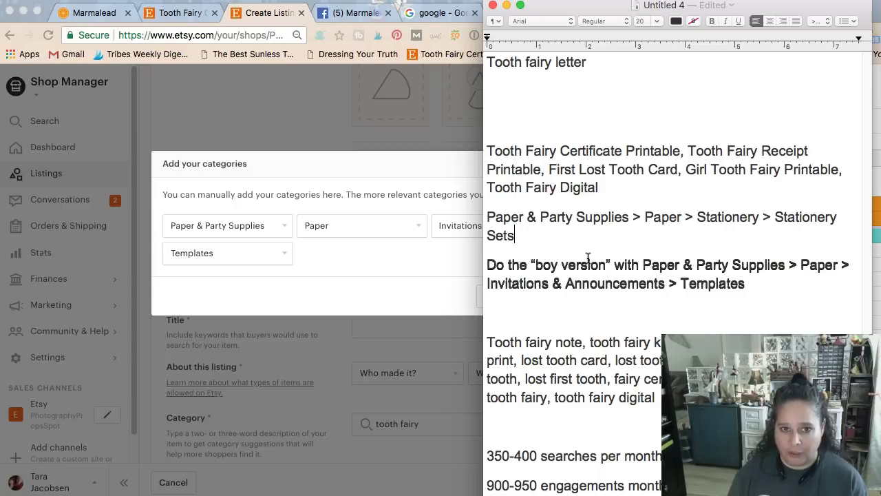
{"action": "left_click", "coordinate": [570, 318]}
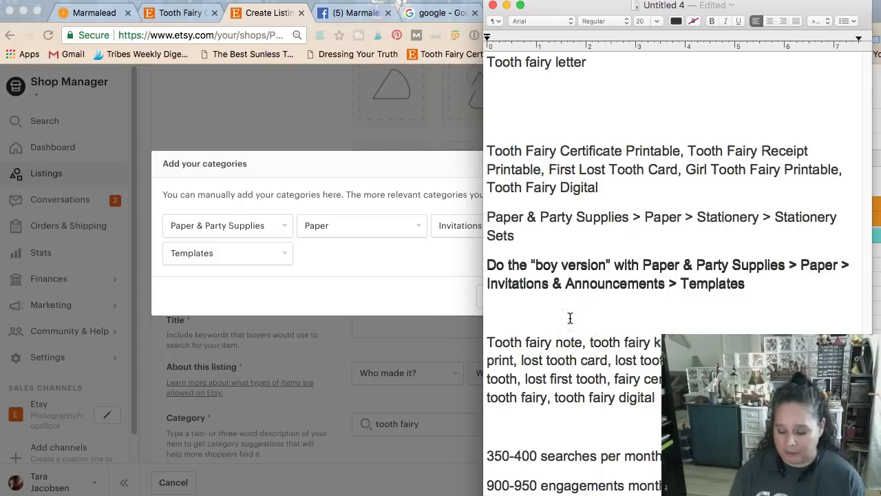
{"action": "key", "text": "BackSpace"}
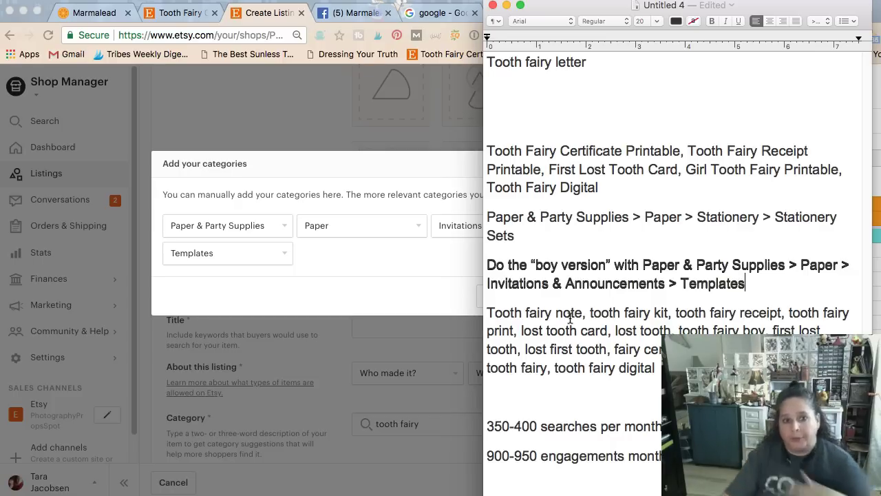
Cancel the category selection on the new Etsy listing and bring the notes back beside the form.
{"action": "left_click", "coordinate": [368, 167]}
{"action": "left_click", "coordinate": [486, 299]}
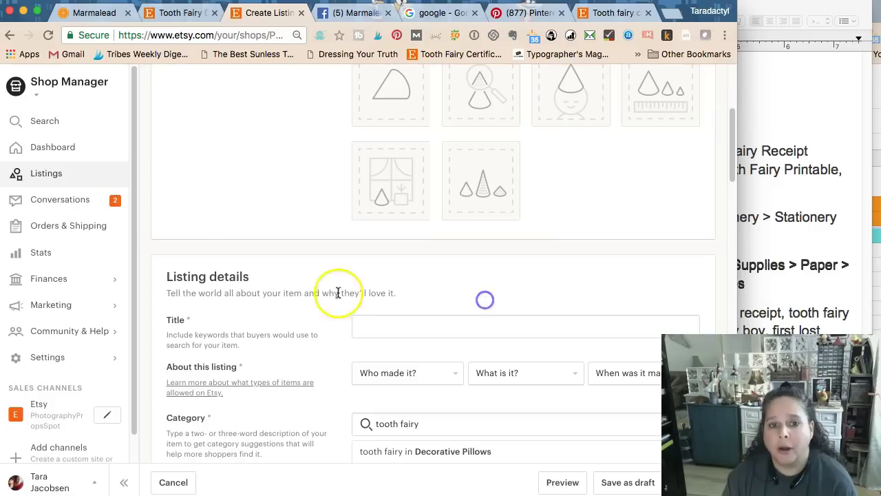
{"action": "left_click", "coordinate": [787, 113]}
{"action": "left_click_drag", "start_coordinate": [754, 9], "coordinate": [764, 9]}
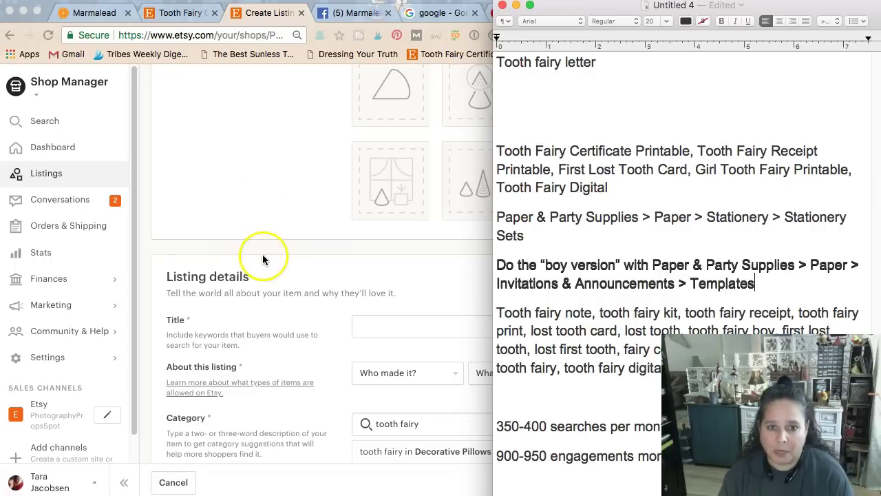
Return to the beginning of the new Etsy listing form and close the Facebook page.
{"action": "scroll", "coordinate": [262, 254], "scroll_direction": "down", "scroll_amount": 2}
{"action": "scroll", "coordinate": [264, 256], "scroll_direction": "down", "scroll_amount": 4}
{"action": "scroll", "coordinate": [264, 255], "scroll_direction": "up", "scroll_amount": 10}
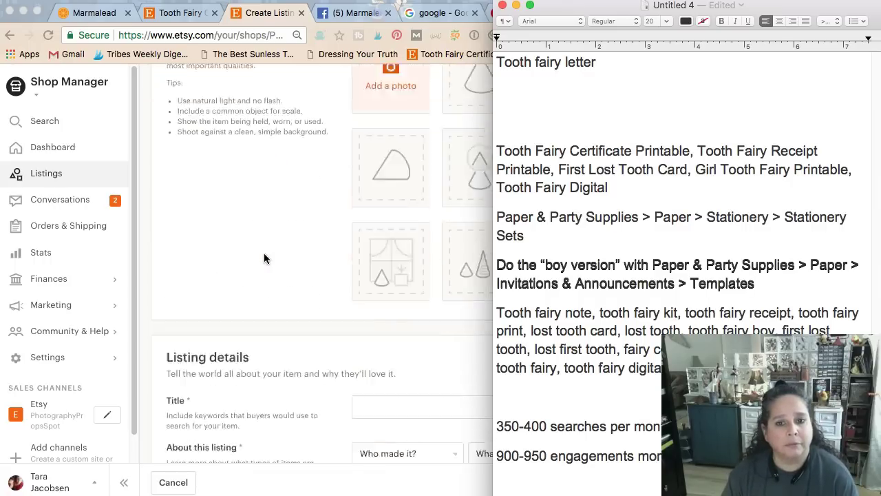
{"action": "left_click", "coordinate": [334, 161]}
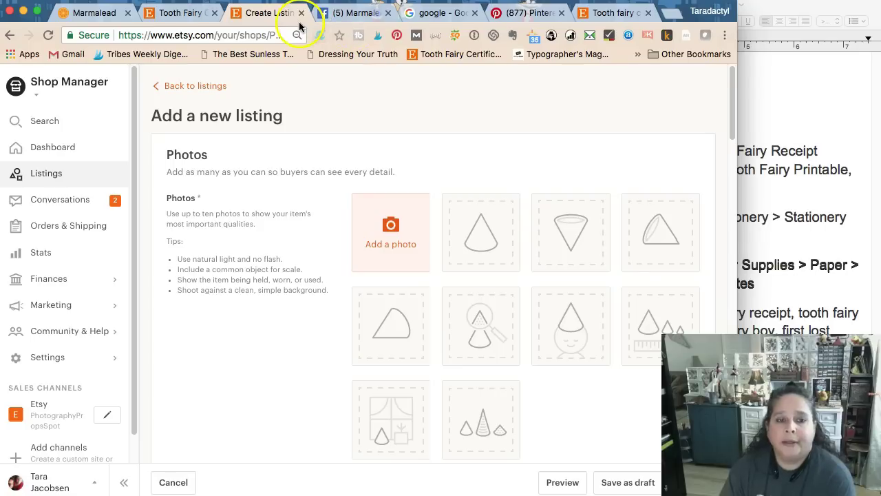
{"action": "left_click", "coordinate": [387, 13]}
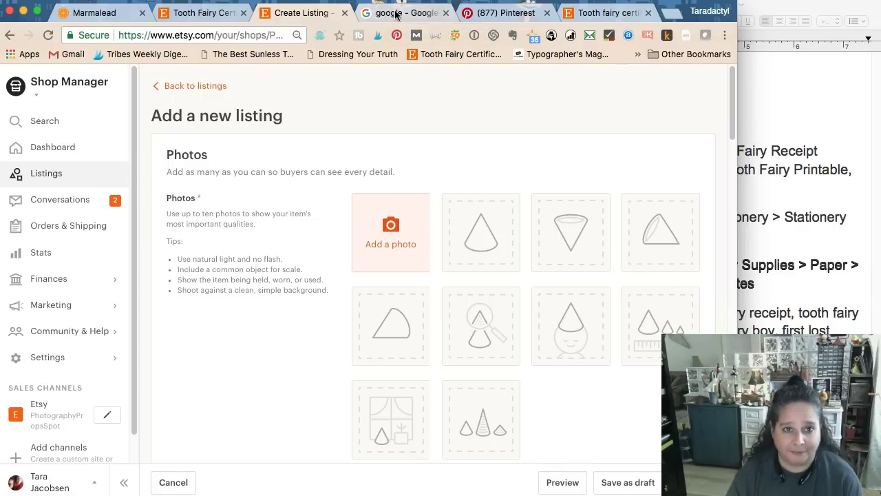
Shorten the Google query to "tooth fairy" and examine the suggested searches.
{"action": "left_click", "coordinate": [395, 14]}
{"action": "double_click", "coordinate": [302, 97]}
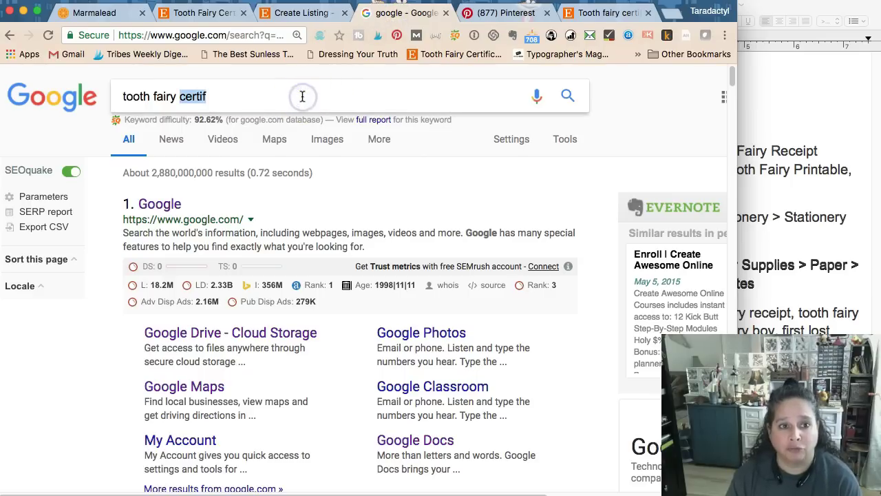
{"action": "key", "text": "BackSpace"}
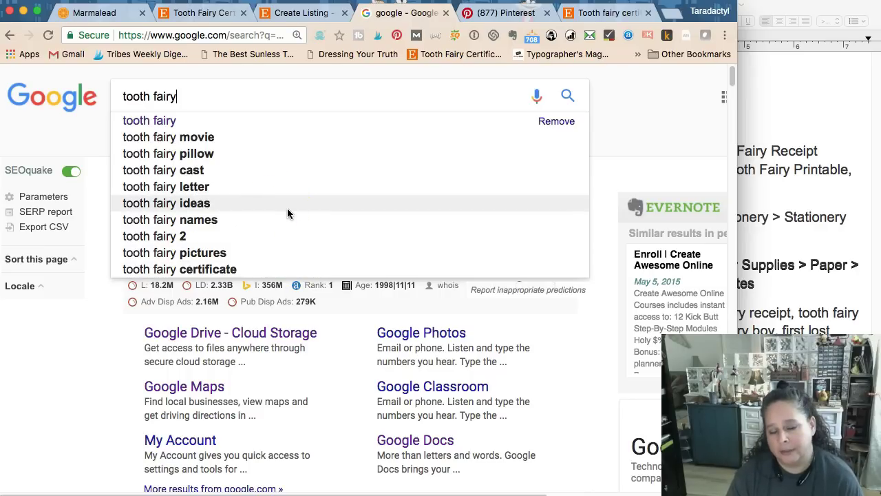
Add the keyword lines "Tooth fairy ideas" and "Tooth fairy certificate" under "Tooth fairy letter" in the notes.
{"action": "left_click", "coordinate": [826, 130]}
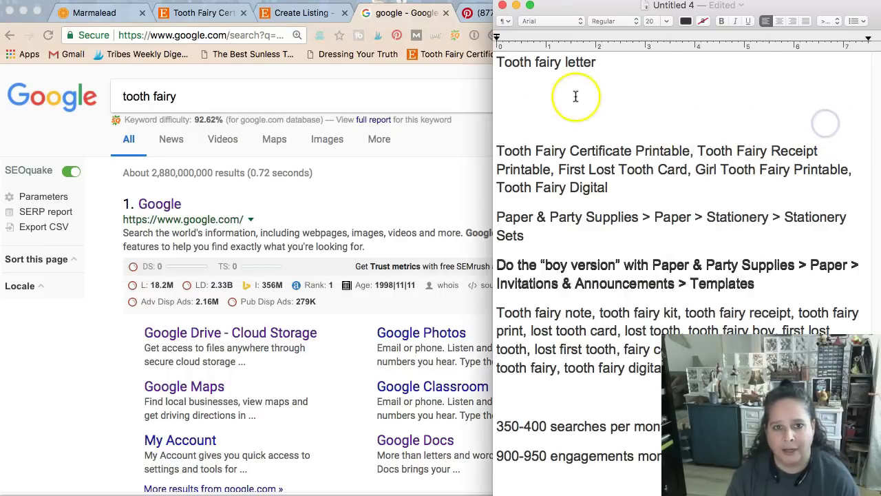
{"action": "left_click", "coordinate": [617, 69]}
{"action": "key", "text": "Return"}
{"action": "type", "text": "Tooth fairy"}
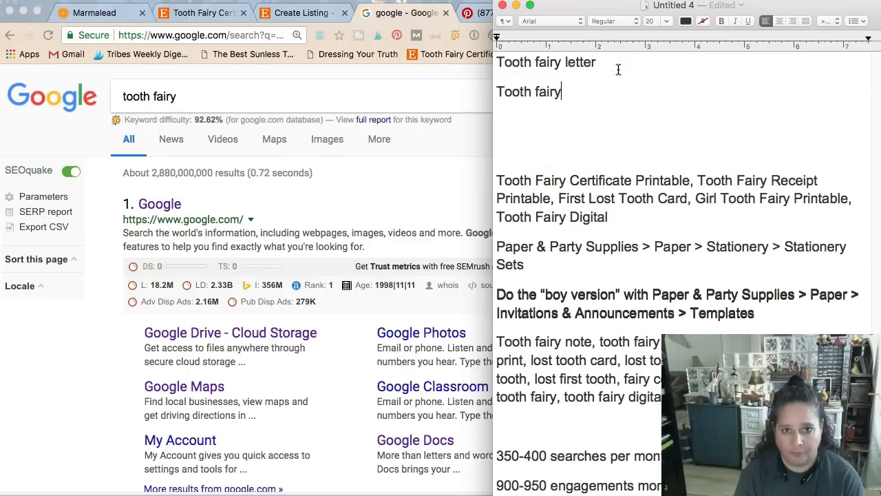
{"action": "type", "text": " ideas"}
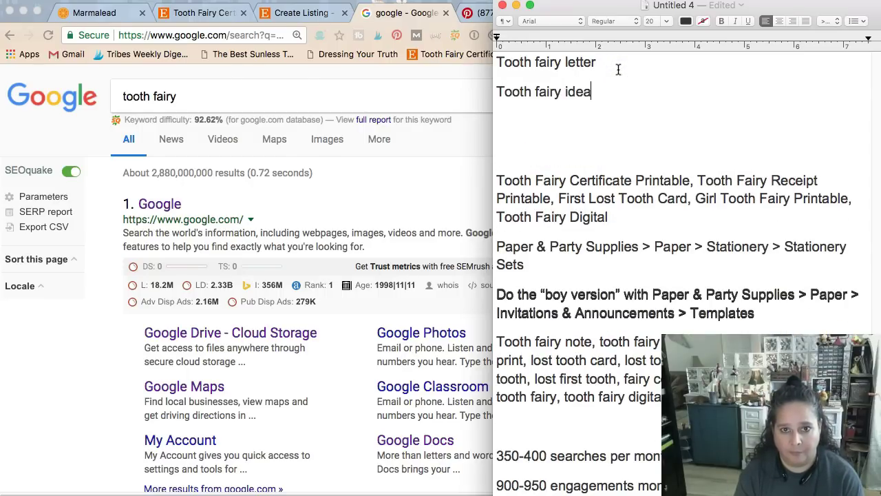
{"action": "key", "text": "Return"}
{"action": "type", "text": "TOo"}
{"action": "key", "text": "BackSpace"}
{"action": "key", "text": "BackSpace"}
{"action": "type", "text": "ooth fair"}
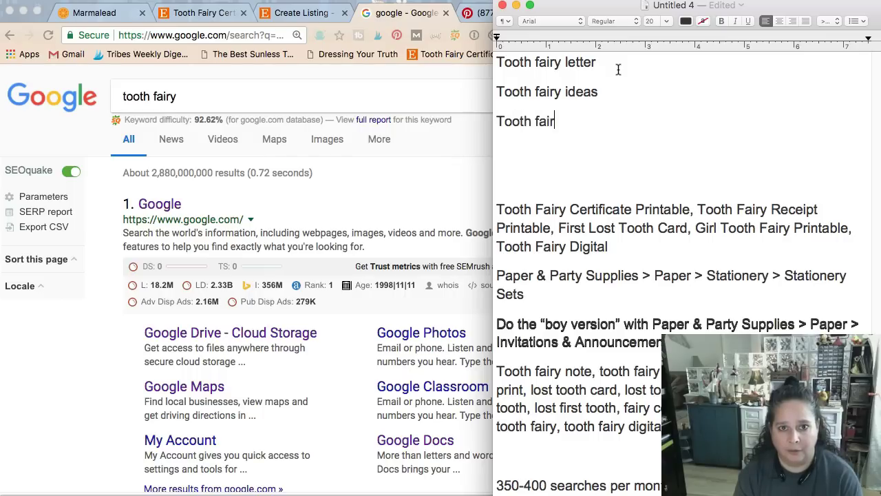
{"action": "type", "text": "y certificate"}
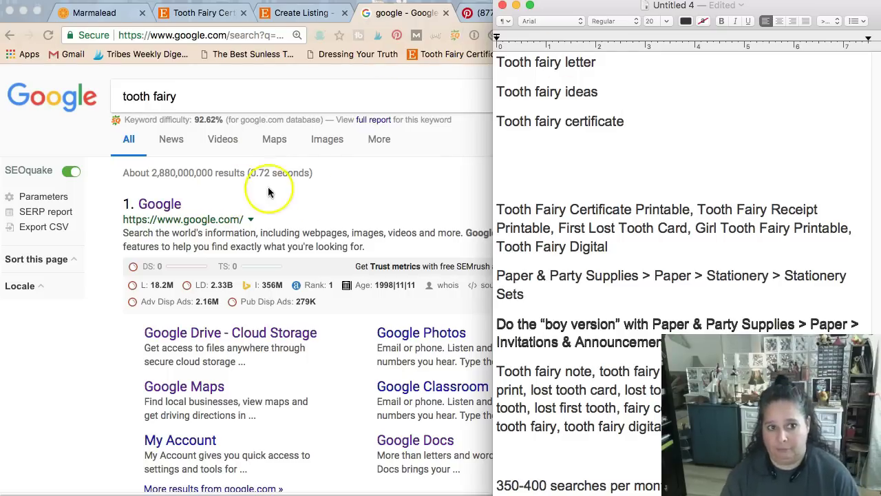
Search Google for "tooth fairy letter".
{"action": "left_click", "coordinate": [311, 195]}
{"action": "left_click", "coordinate": [187, 89]}
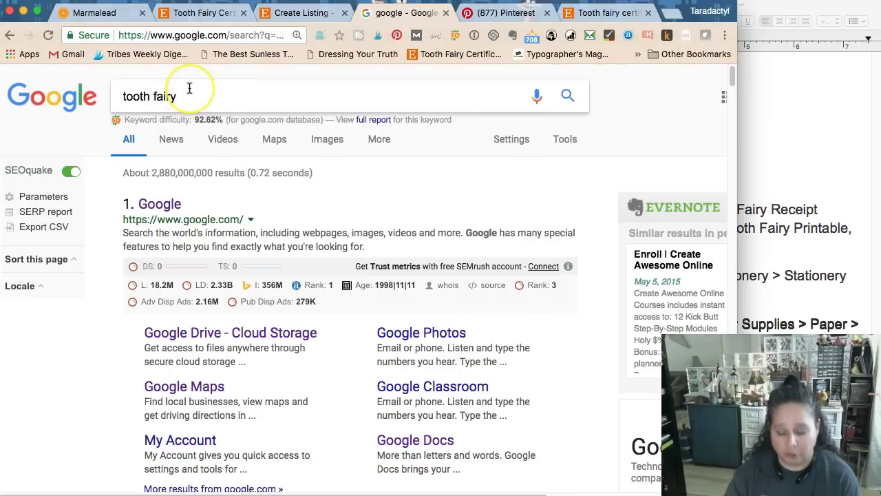
{"action": "type", "text": "e"}
{"action": "key", "text": "BackSpace"}
{"action": "type", "text": "letter"}
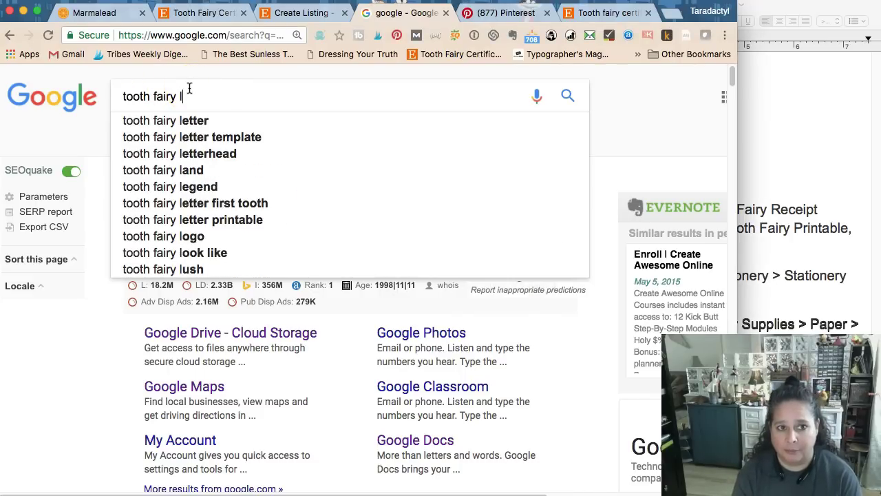
{"action": "key", "text": "Return"}
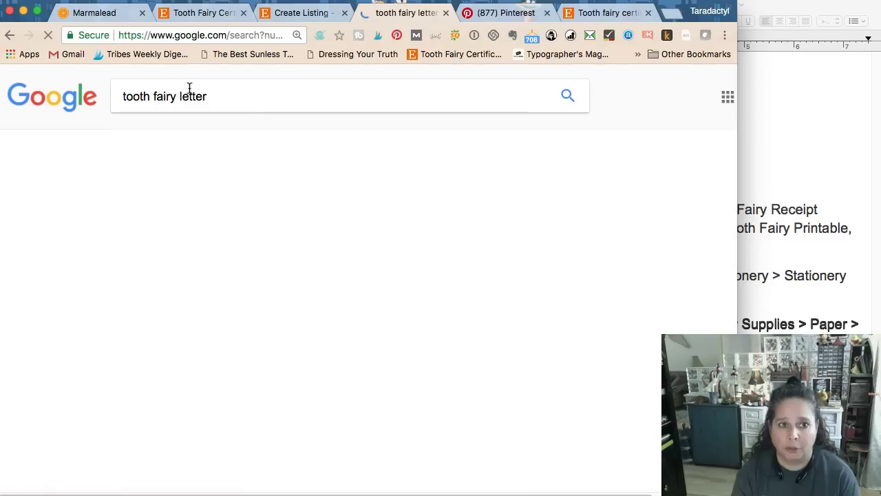
Examine the related searches listed at the end of the tooth fairy letter results.
{"action": "scroll", "coordinate": [237, 290], "scroll_direction": "down", "scroll_amount": 20}
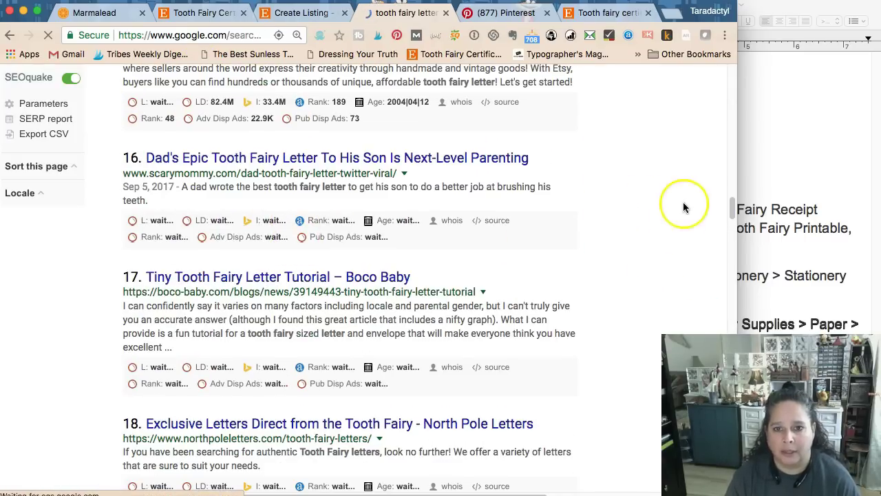
{"action": "left_click_drag", "start_coordinate": [732, 205], "coordinate": [731, 314]}
{"action": "scroll", "coordinate": [349, 275], "scroll_direction": "down", "scroll_amount": 10}
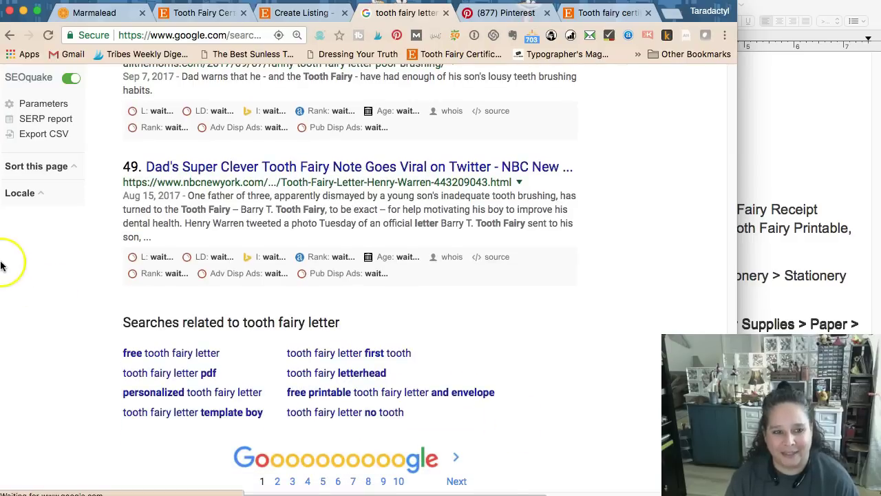
{"action": "left_click", "coordinate": [26, 298]}
{"action": "left_click", "coordinate": [149, 361]}
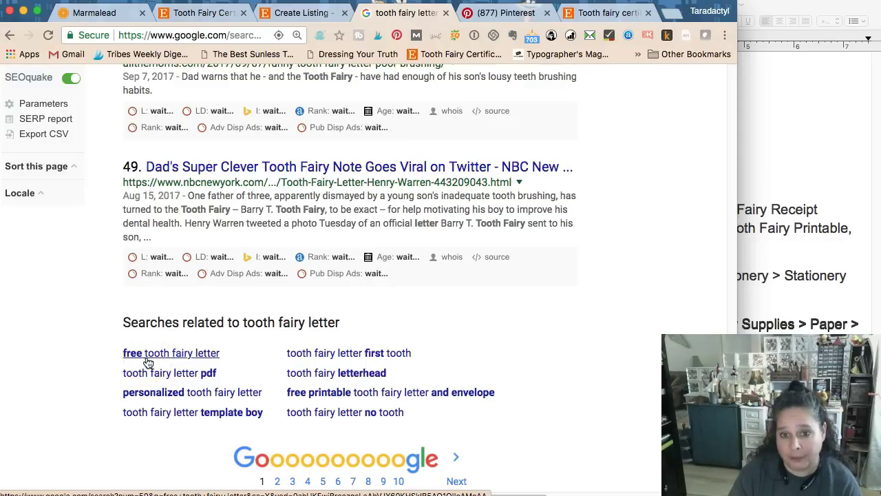
{"action": "left_click", "coordinate": [155, 379]}
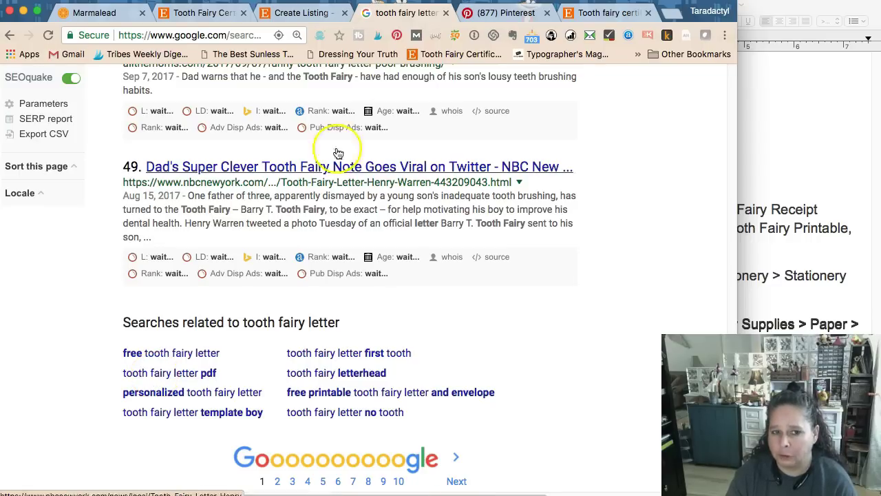
Go back to the tooth fairy certificate listing on Etsy and review its product image and details.
{"action": "left_click", "coordinate": [173, 14]}
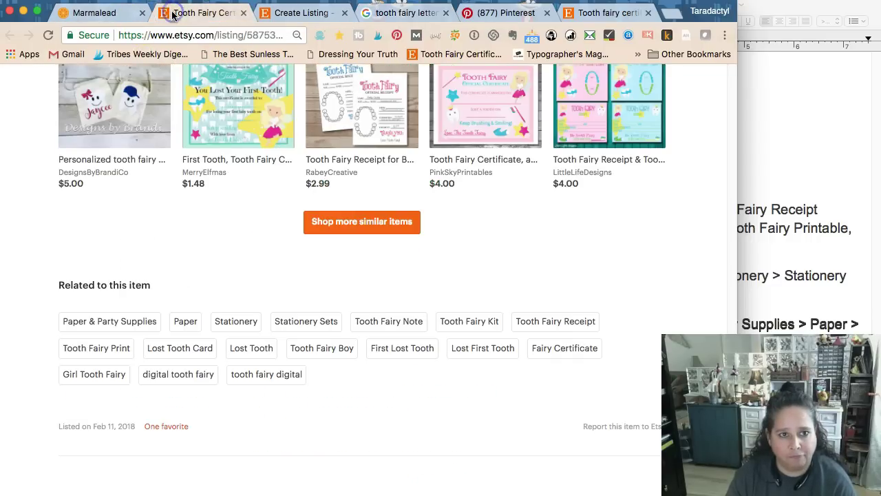
{"action": "scroll", "coordinate": [234, 291], "scroll_direction": "up", "scroll_amount": 5}
{"action": "scroll", "coordinate": [235, 291], "scroll_direction": "up", "scroll_amount": 20}
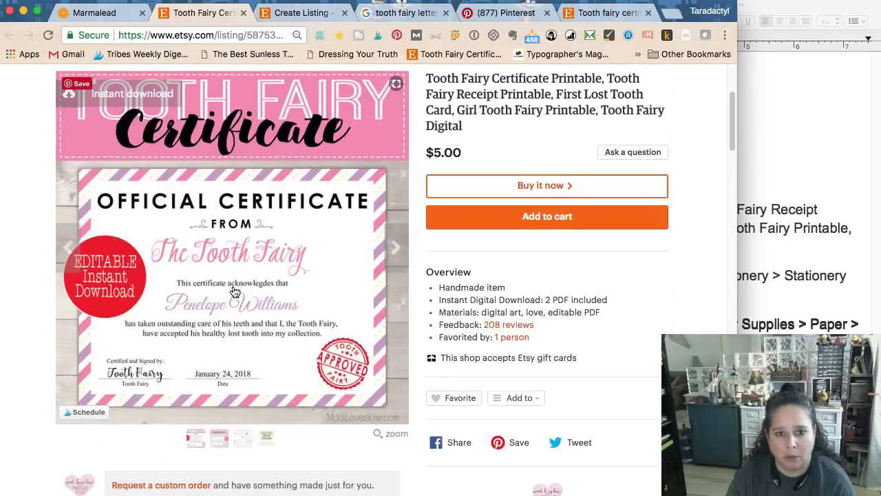
{"action": "scroll", "coordinate": [235, 292], "scroll_direction": "down", "scroll_amount": 1}
Add the keyword line "Tooth fairy PDF" below "Tooth fairy certificate" in the notes and return to the Etsy listing.
{"action": "left_click", "coordinate": [773, 130]}
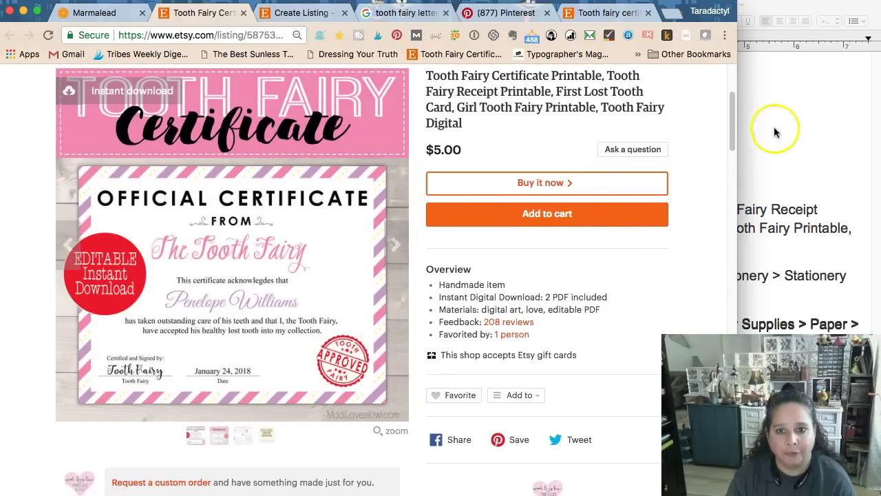
{"action": "left_click", "coordinate": [641, 119]}
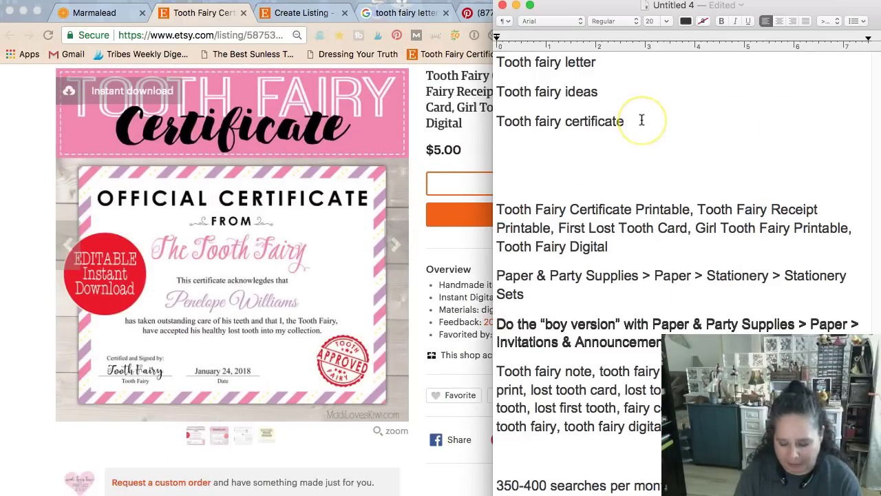
{"action": "key", "text": "Return"}
{"action": "type", "text": "Tooth fairy PDF"}
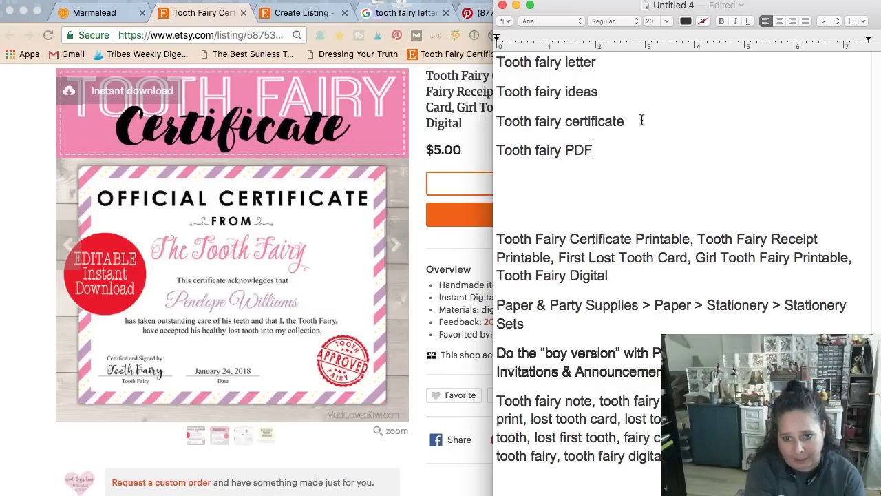
{"action": "left_click", "coordinate": [189, 140]}
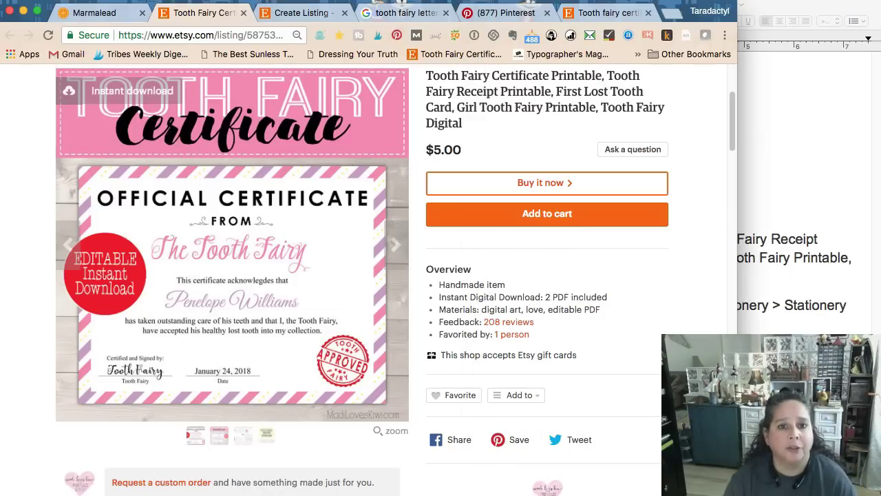
Check Google's related searches for tooth fairy letter and add the line "Personalized Tooth Fairy Letter" below "Tooth fairy PDF" in the notes.
{"action": "left_click", "coordinate": [406, 12]}
{"action": "scroll", "coordinate": [306, 235], "scroll_direction": "down", "scroll_amount": 1}
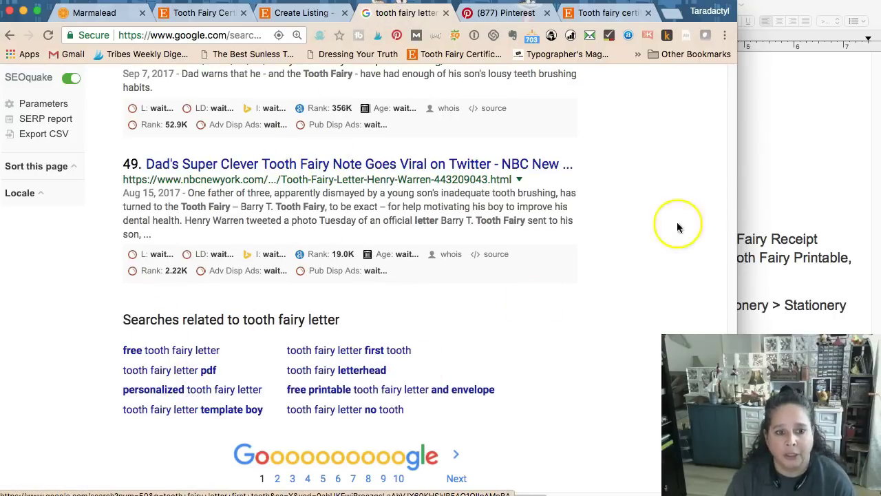
{"action": "left_click", "coordinate": [758, 157]}
{"action": "left_click", "coordinate": [559, 200]}
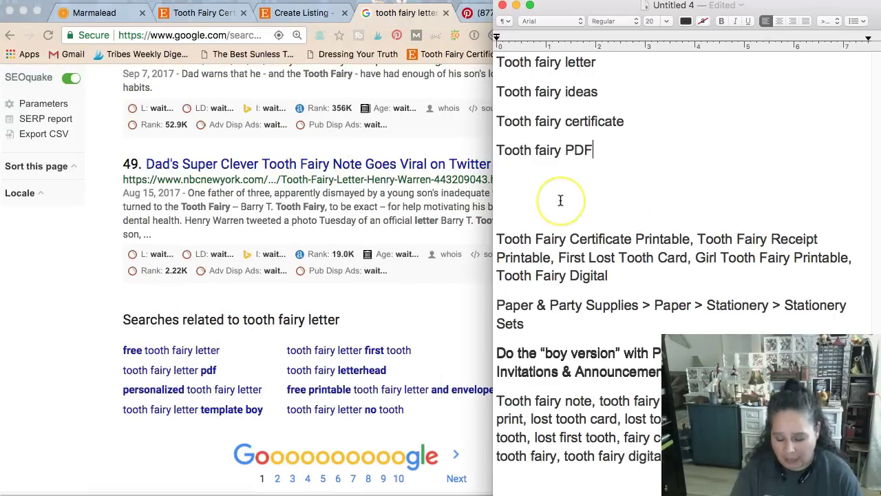
{"action": "key", "text": "Return"}
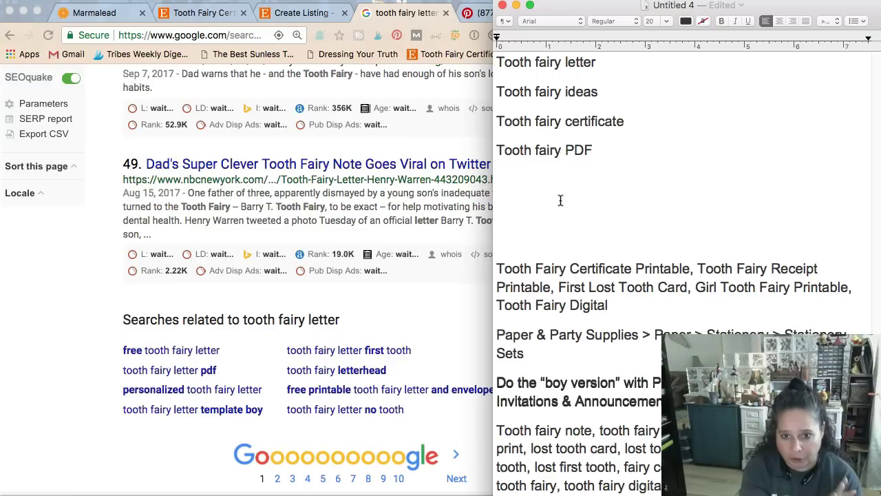
{"action": "type", "text": "Per"}
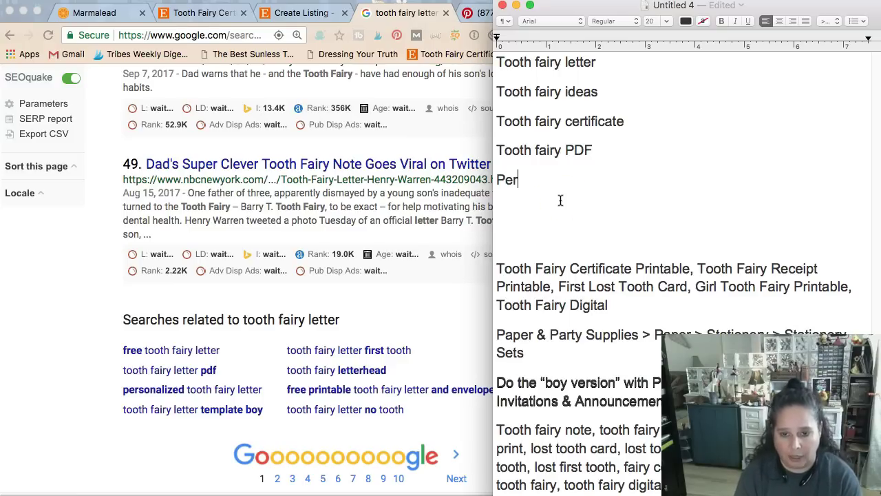
{"action": "type", "text": "son"}
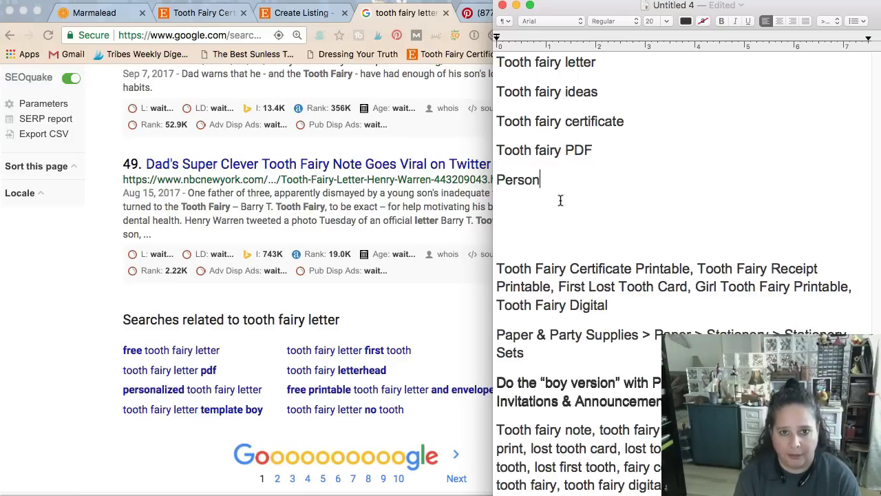
{"action": "type", "text": "alize"}
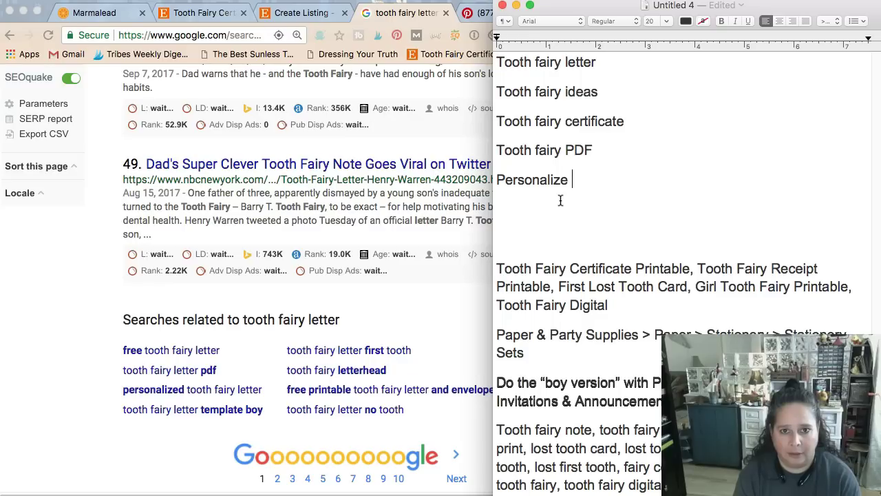
{"action": "type", "text": "d Tooth Fairy Letter"}
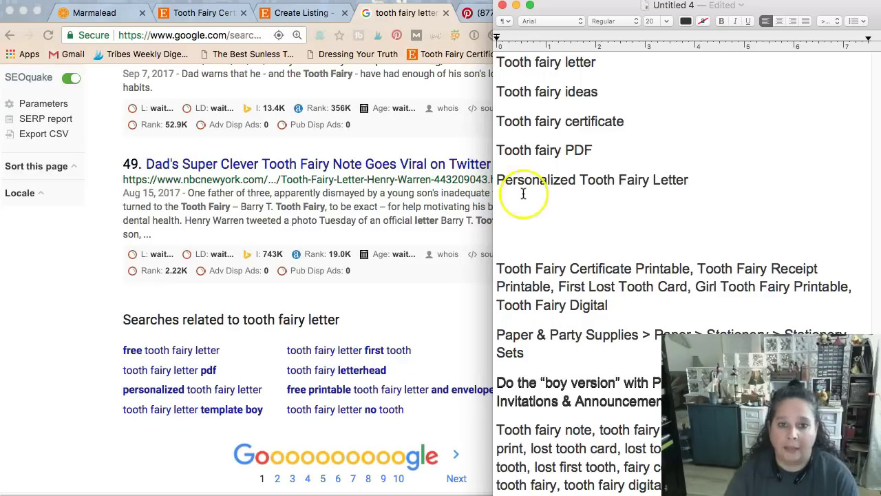
Insert "Create Your Own" in front of "Personalized Tooth Fairy Letter" in the notes.
{"action": "left_click", "coordinate": [498, 181]}
{"action": "left_click", "coordinate": [545, 207]}
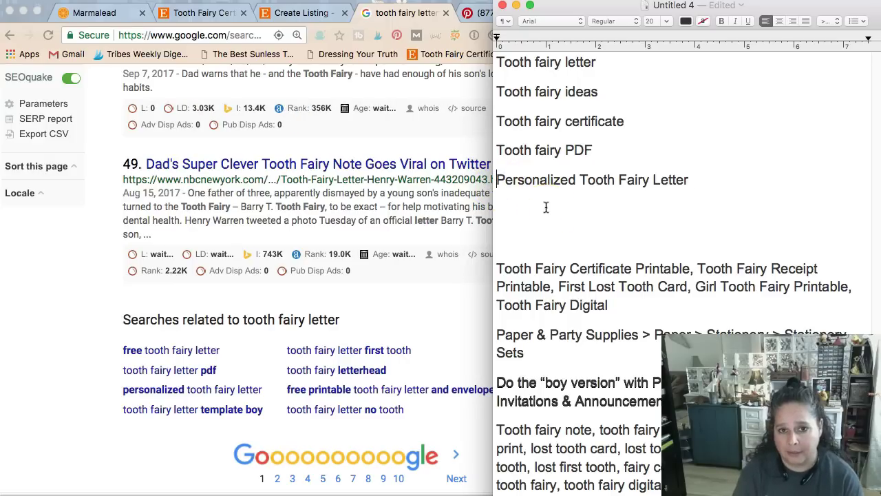
{"action": "type", "text": "Create Your Own"}
{"action": "left_click", "coordinate": [299, 193]}
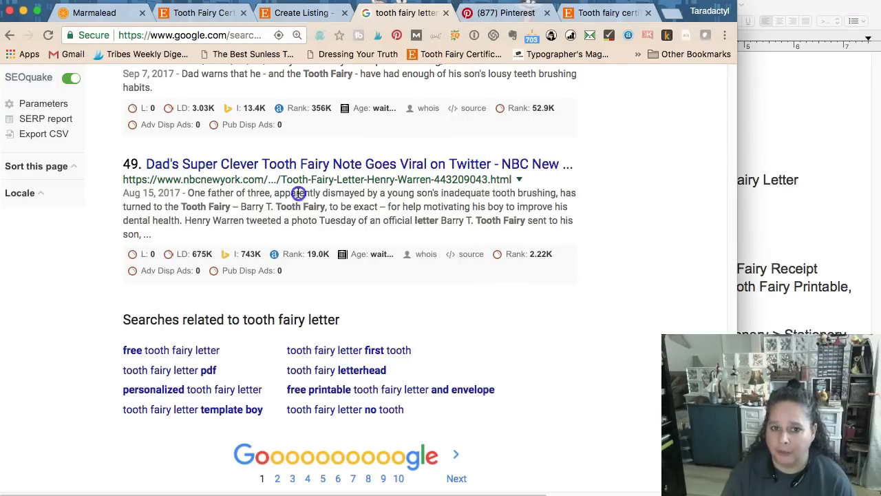
{"action": "left_click", "coordinate": [813, 195]}
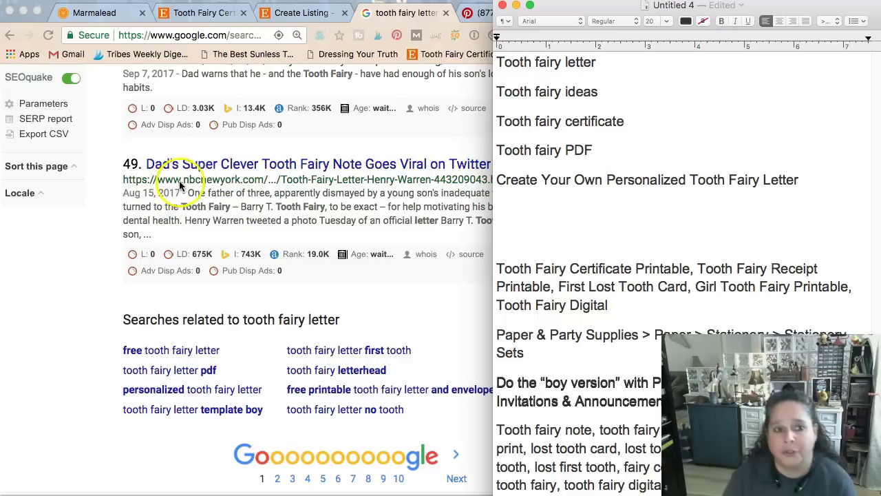
Add the keyword line "TF Template Boy" below "Tooth fairy PDF" in the notes, based on the related Google searches.
{"action": "left_click", "coordinate": [142, 430]}
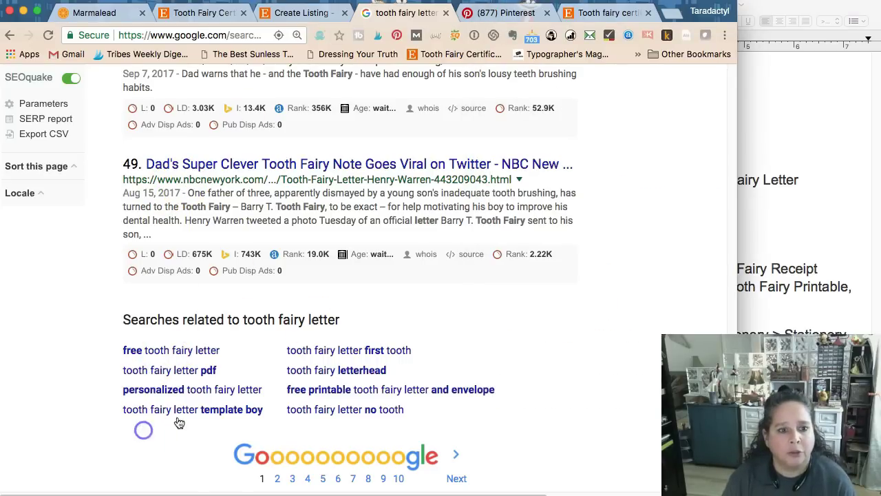
{"action": "left_click", "coordinate": [833, 126]}
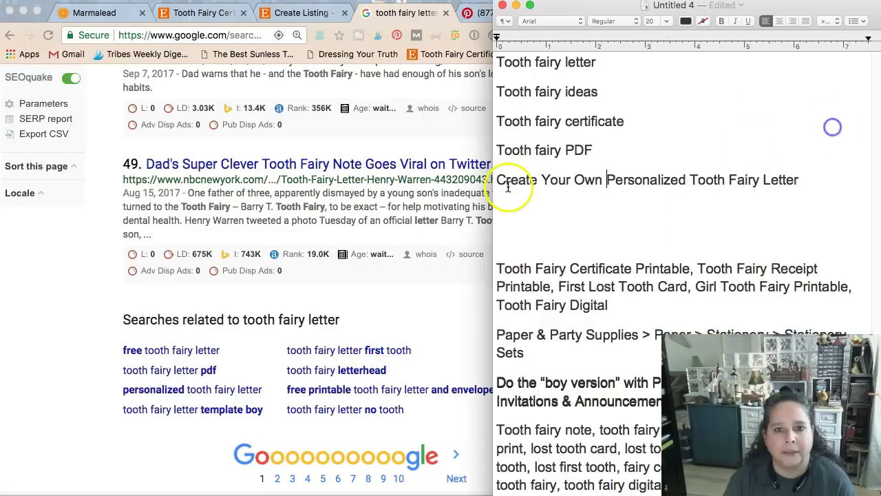
{"action": "left_click", "coordinate": [633, 151]}
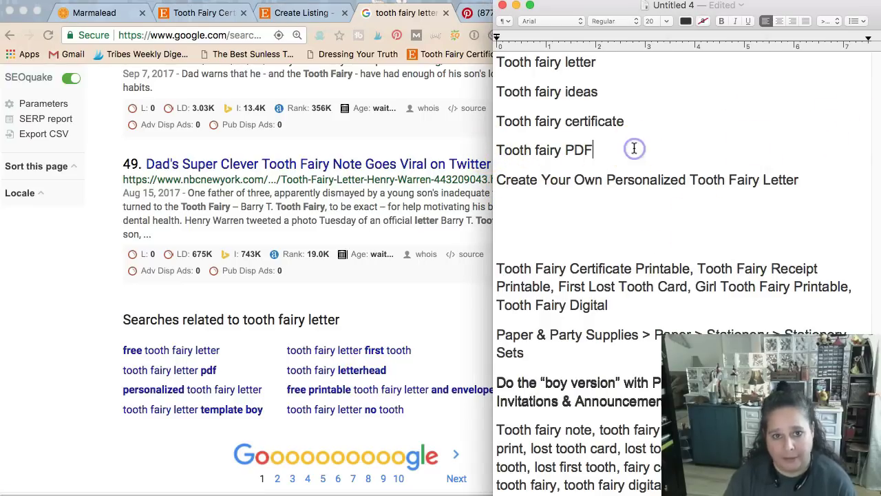
{"action": "key", "text": "Return"}
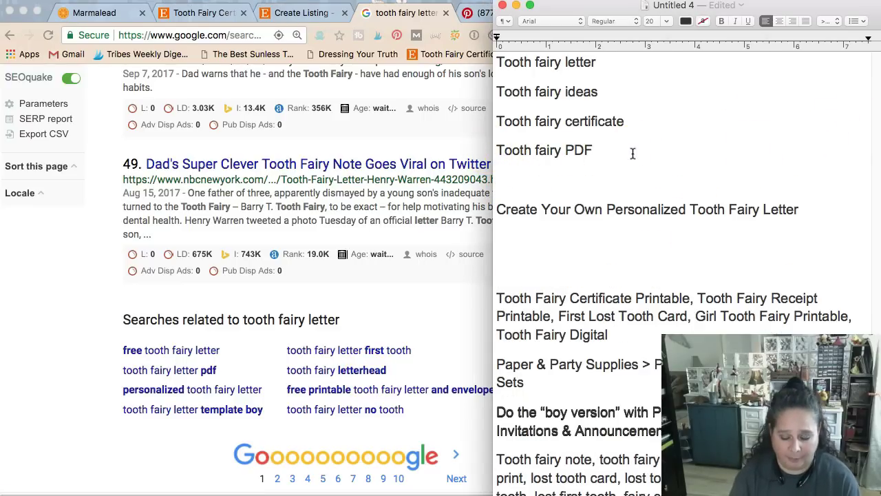
{"action": "type", "text": "TF Template Boy"}
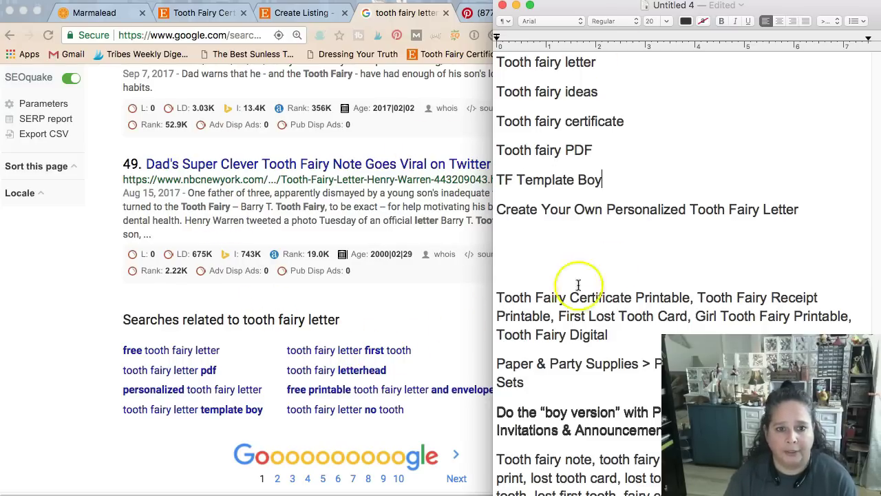
Add the keyword line "First Tooth" below "TF Template Boy" in the notes.
{"action": "left_click", "coordinate": [621, 192]}
{"action": "key", "text": "Return"}
{"action": "type", "text": "First Tooth"}
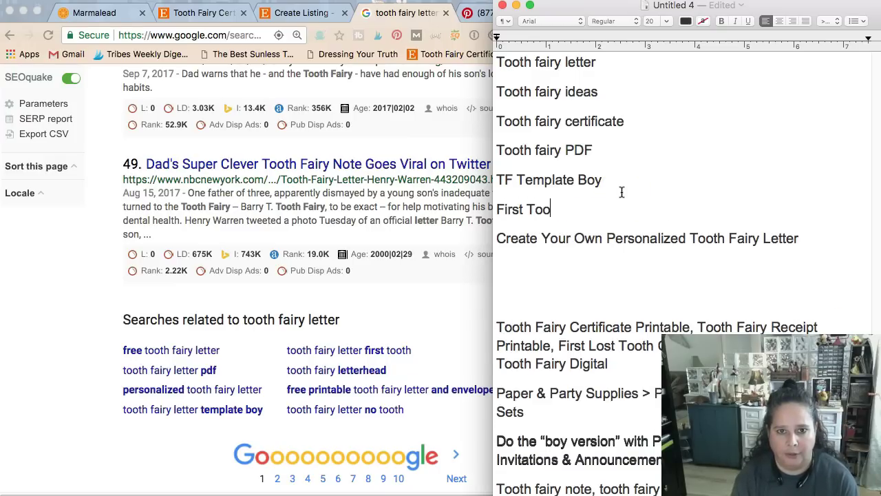
Check the related Google searches again and add the keyword line "TF Letterhead" below "First Tooth" in the notes.
{"action": "left_click", "coordinate": [282, 337]}
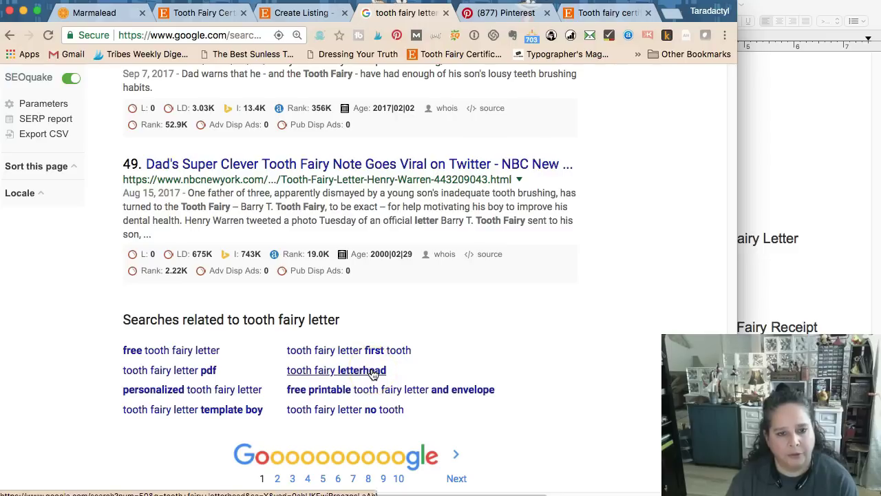
{"action": "left_click", "coordinate": [799, 192]}
{"action": "left_click", "coordinate": [673, 219]}
{"action": "key", "text": "Return"}
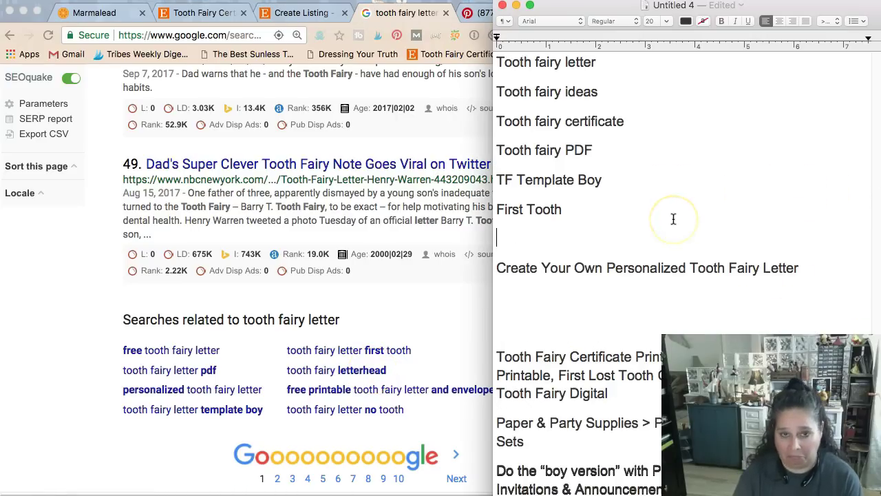
{"action": "type", "text": "TF Letterhead"}
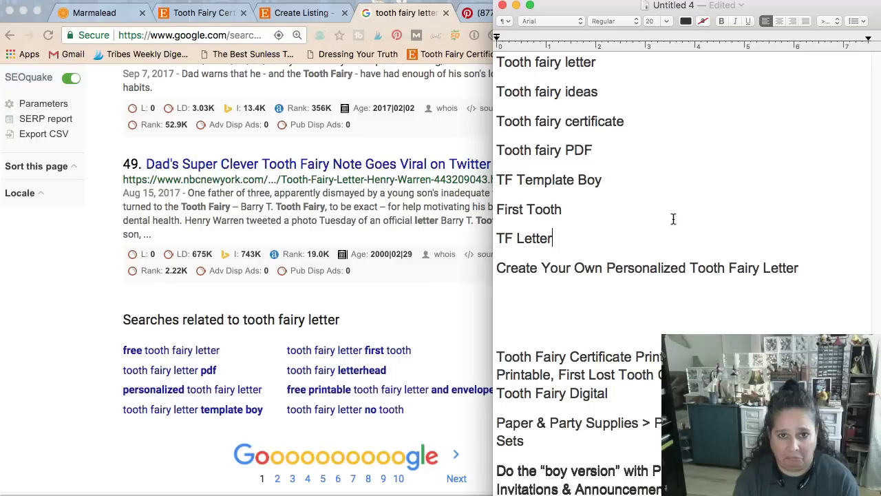
Open the related search "tooth fairy letterhead" in a separate tab, examine its image results and suggested filters, and close that tab.
{"action": "left_click", "coordinate": [358, 251]}
{"action": "right_click", "coordinate": [352, 377]}
{"action": "left_click", "coordinate": [365, 378]}
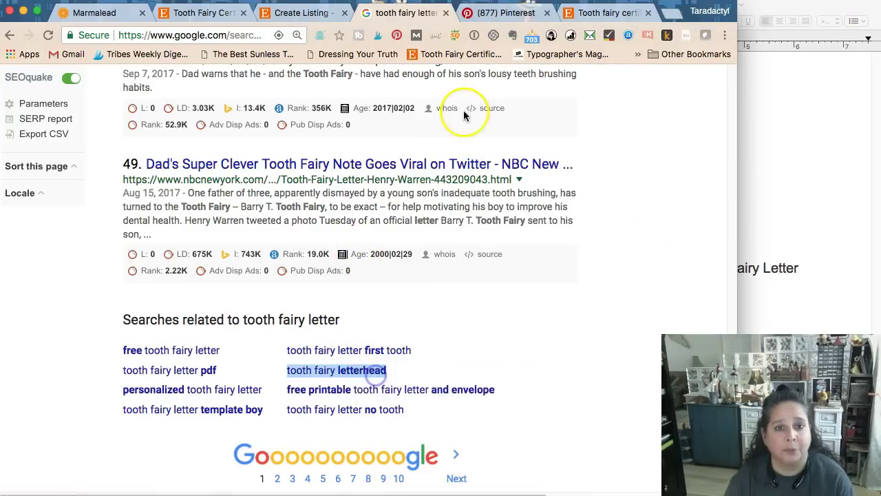
{"action": "left_click", "coordinate": [441, 13]}
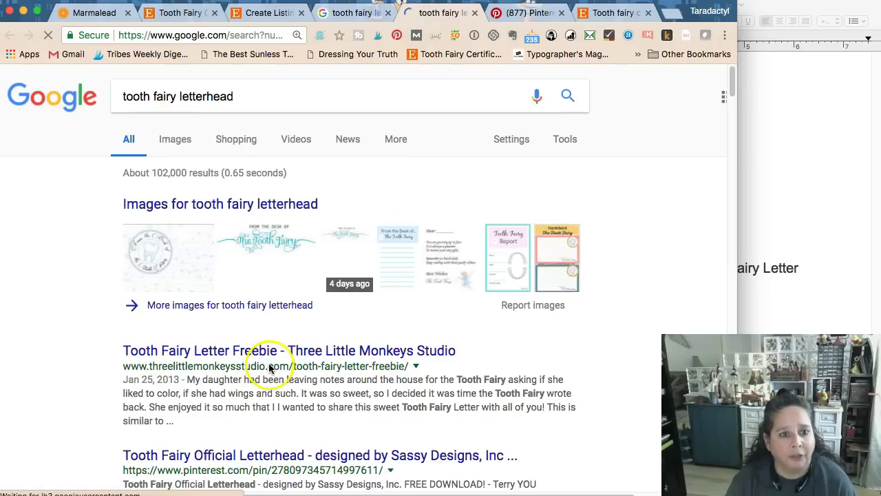
{"action": "left_click", "coordinate": [188, 270]}
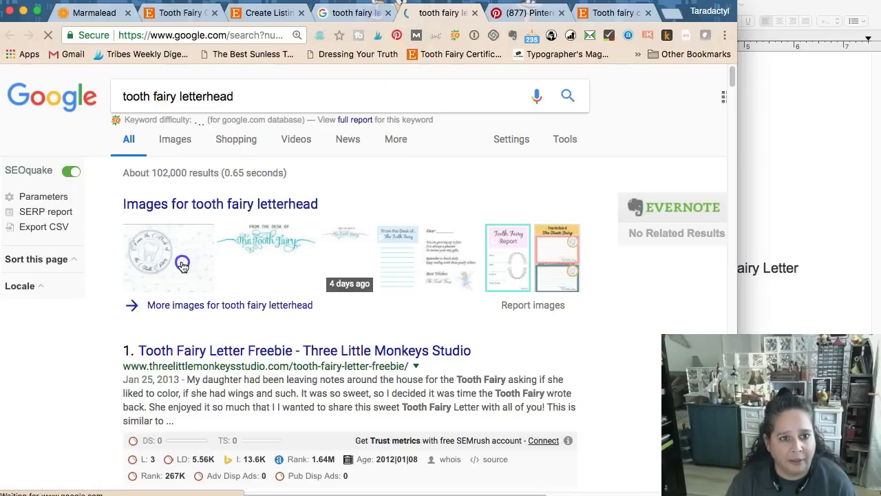
{"action": "left_click", "coordinate": [197, 309]}
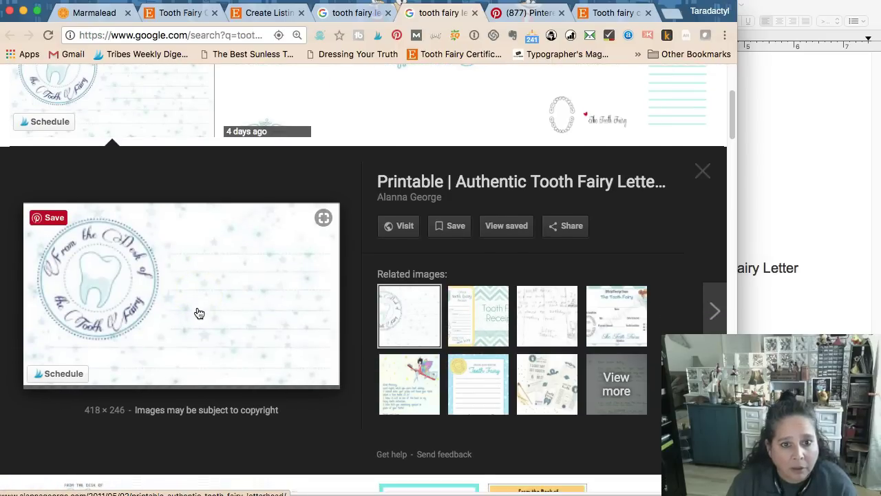
{"action": "scroll", "coordinate": [198, 314], "scroll_direction": "up", "scroll_amount": 3}
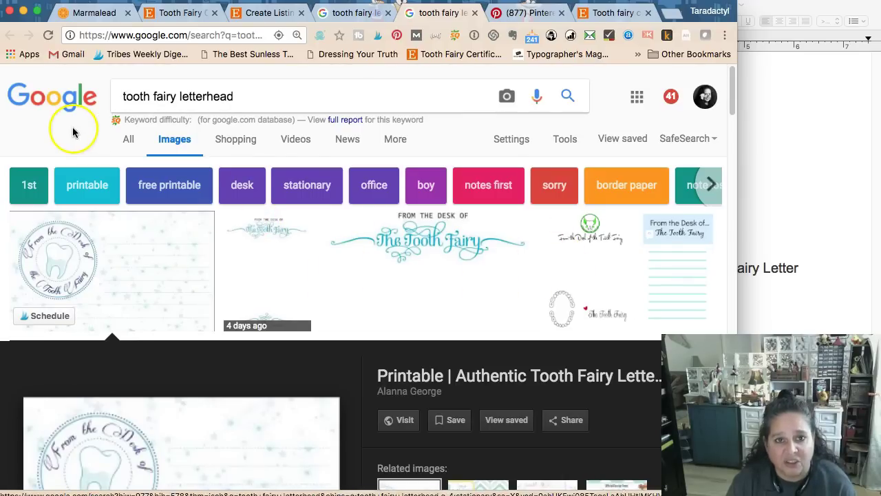
{"action": "left_click", "coordinate": [472, 12]}
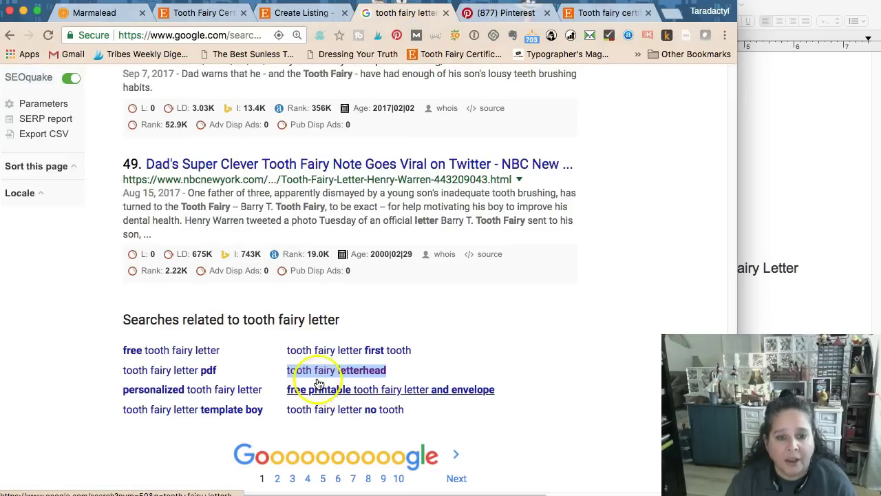
Review the remaining related searches and add the keyword line "No tooth" below "TF Letterhead" in the notes.
{"action": "left_click", "coordinate": [379, 419]}
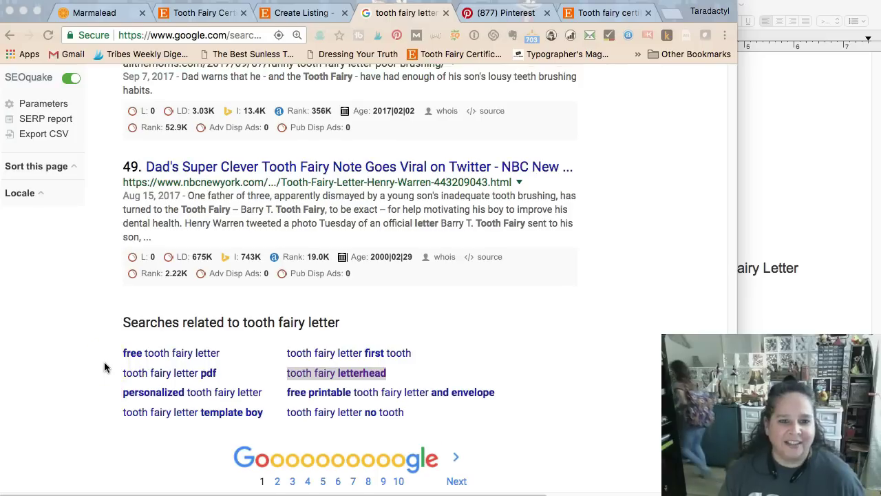
{"action": "scroll", "coordinate": [105, 367], "scroll_direction": "down", "scroll_amount": 1}
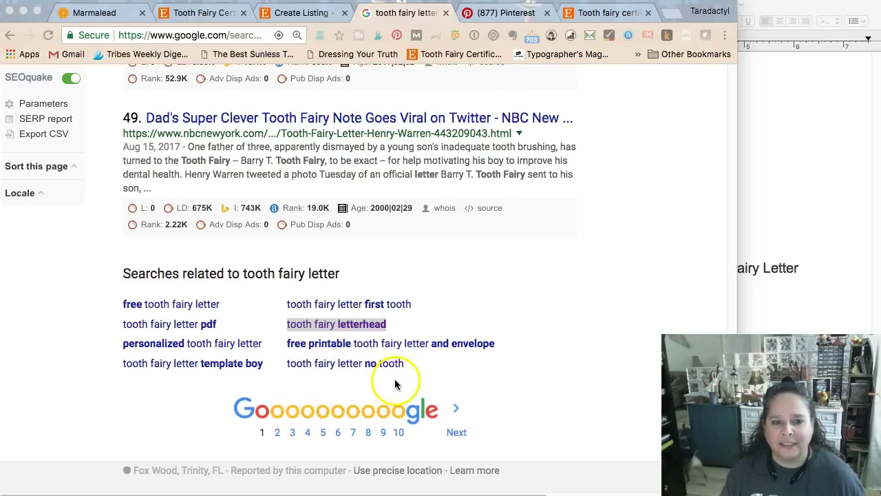
{"action": "left_click", "coordinate": [791, 286]}
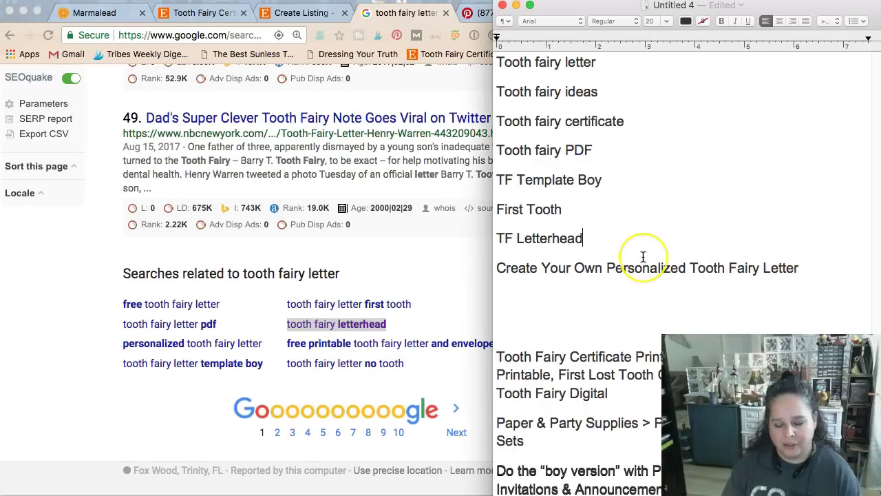
{"action": "key", "text": "Return"}
{"action": "type", "text": "B"}
{"action": "key", "text": "BackSpace"}
{"action": "type", "text": "Mo"}
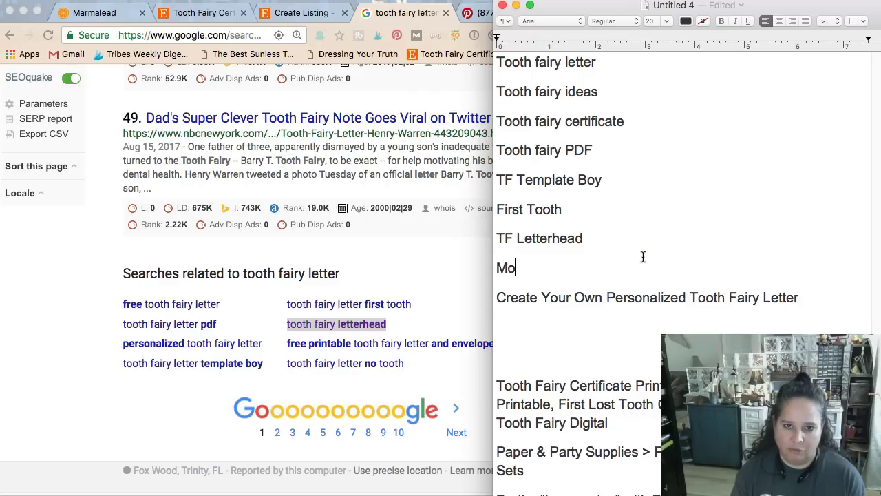
{"action": "key", "text": "BackSpace"}
{"action": "key", "text": "BackSpace"}
{"action": "key", "text": "BackSpace"}
{"action": "type", "text": "No tooth"}
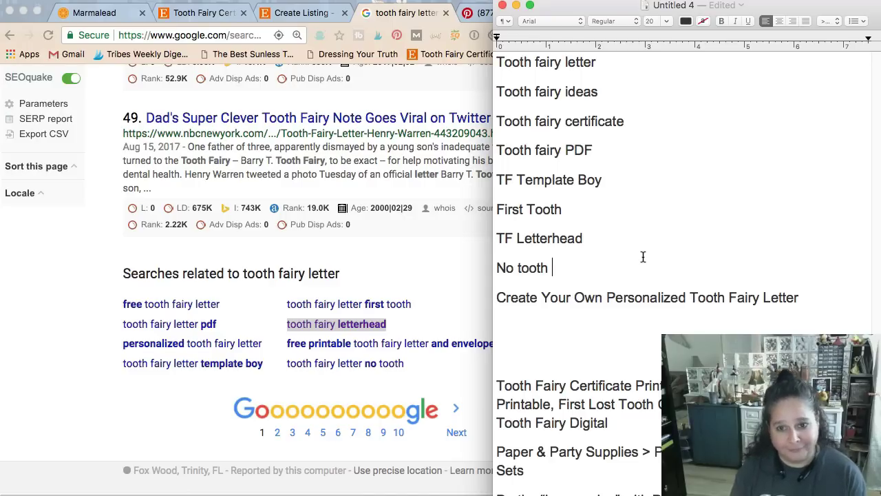
Review the Google results and search suggestions for "tooth fairy letter", and close the Google results page.
{"action": "left_click", "coordinate": [357, 178]}
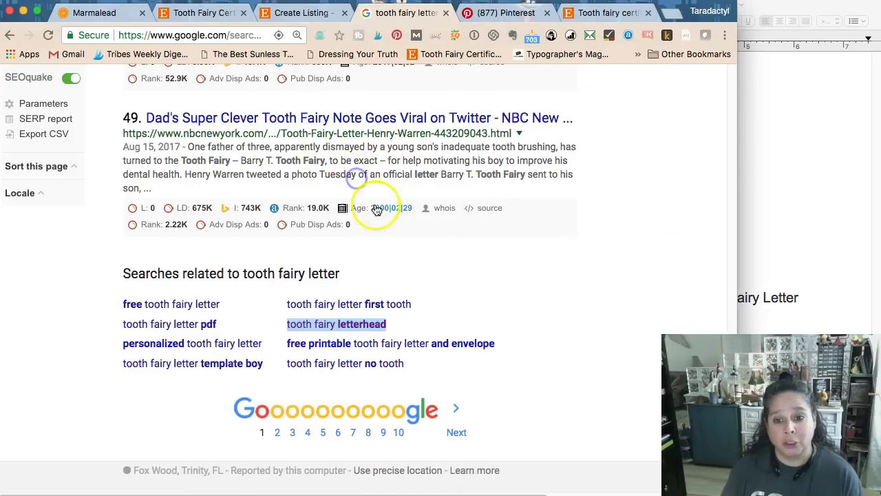
{"action": "scroll", "coordinate": [409, 211], "scroll_direction": "down", "scroll_amount": 1}
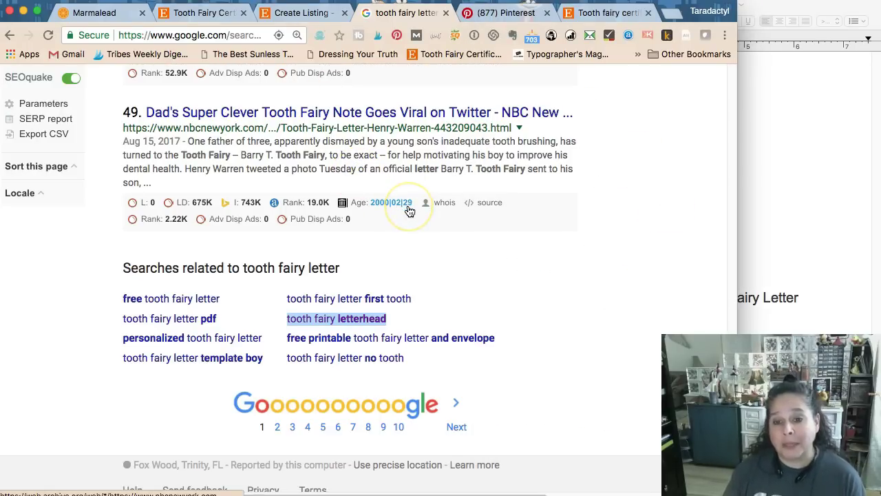
{"action": "scroll", "coordinate": [409, 211], "scroll_direction": "up", "scroll_amount": 1}
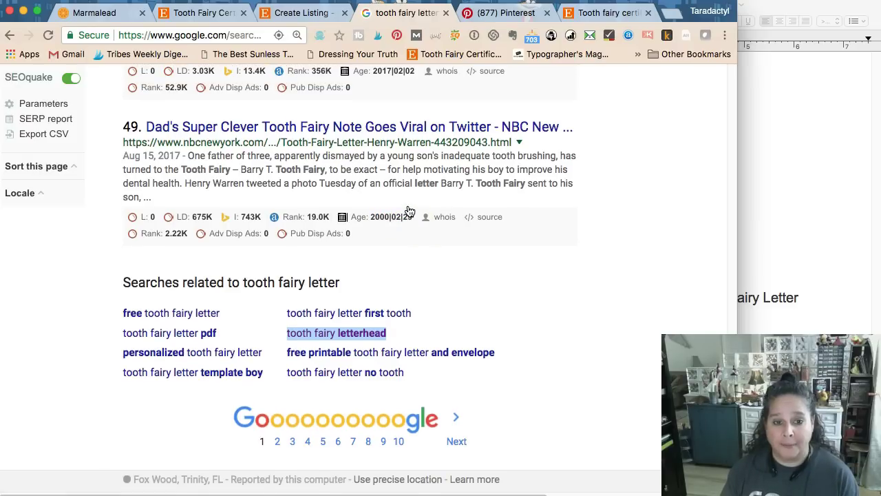
{"action": "scroll", "coordinate": [409, 211], "scroll_direction": "up", "scroll_amount": 2}
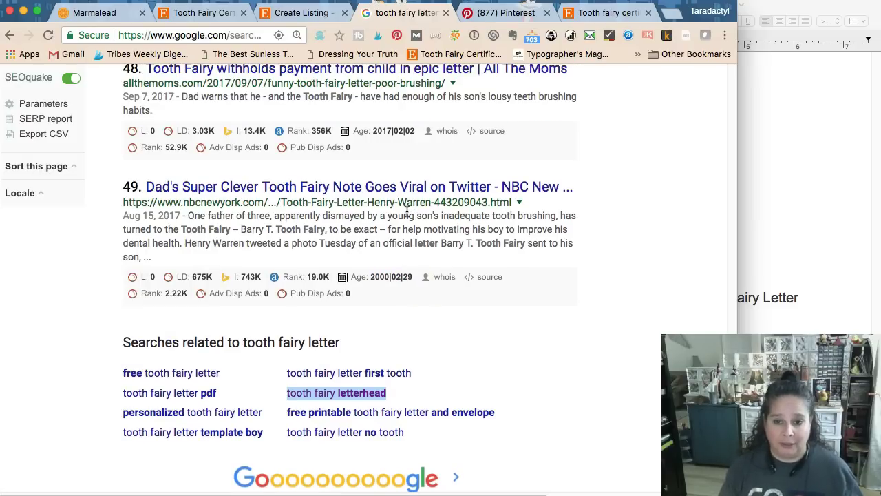
{"action": "scroll", "coordinate": [409, 212], "scroll_direction": "up", "scroll_amount": 10}
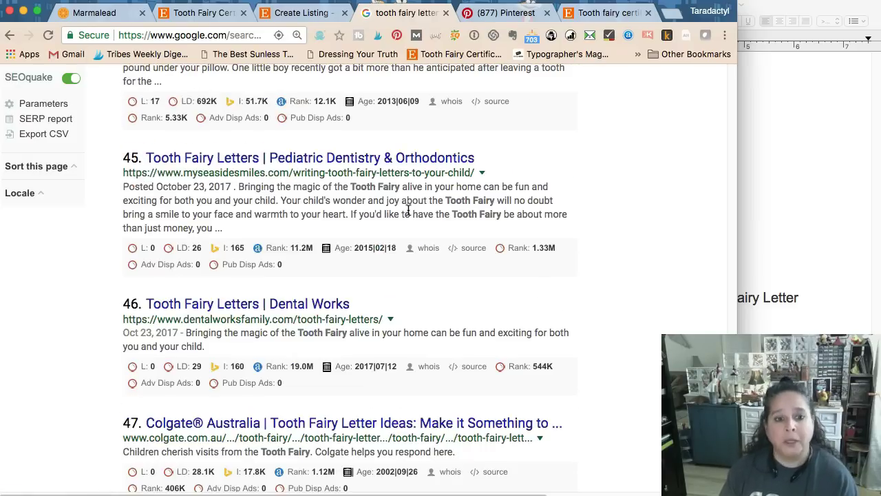
{"action": "scroll", "coordinate": [408, 211], "scroll_direction": "up", "scroll_amount": 20}
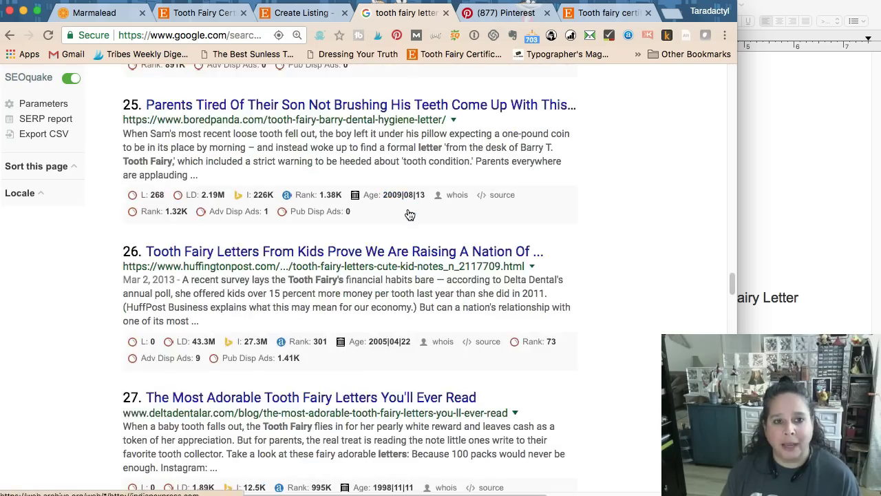
{"action": "scroll", "coordinate": [409, 211], "scroll_direction": "up", "scroll_amount": 20}
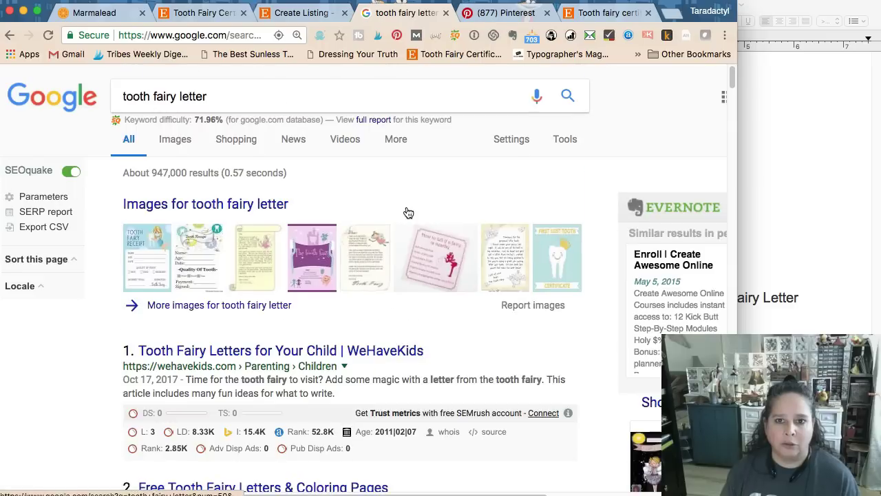
{"action": "left_click", "coordinate": [287, 99]}
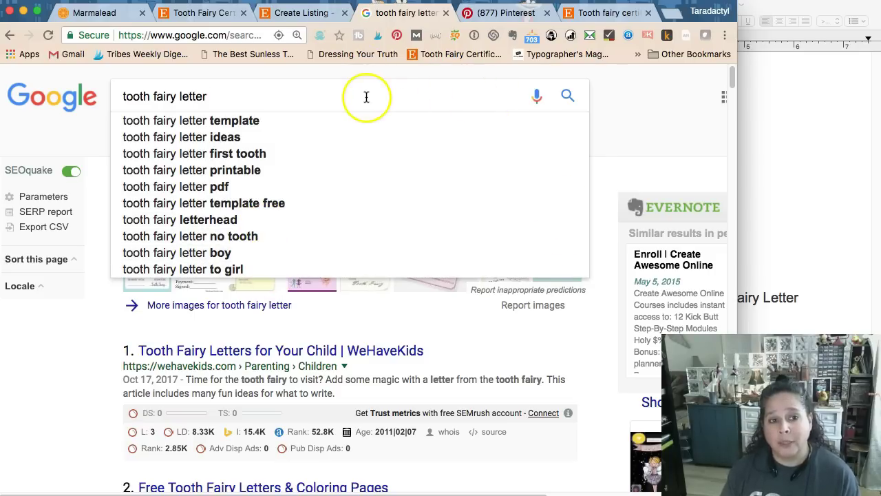
{"action": "left_click", "coordinate": [628, 94]}
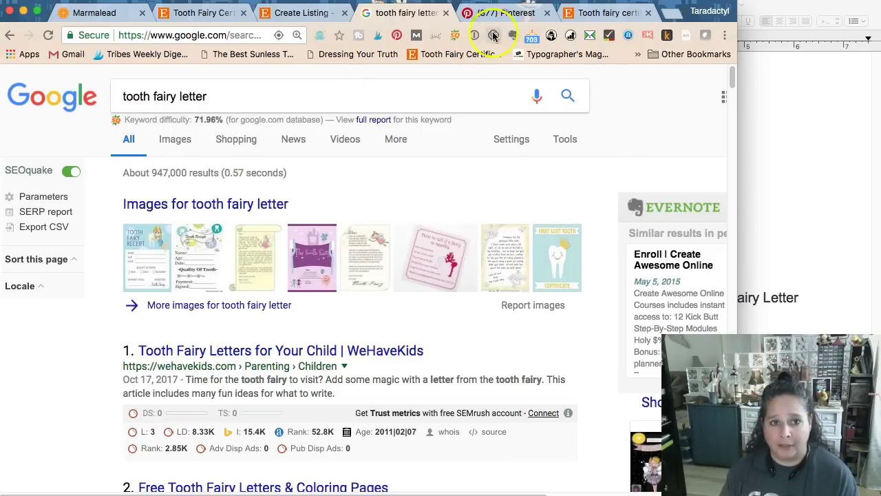
{"action": "left_click", "coordinate": [445, 13]}
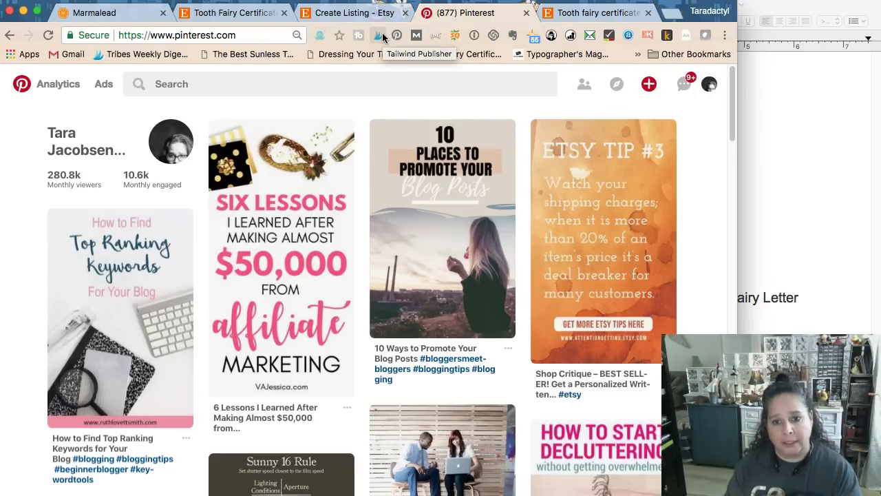
Enter "tooth fairy" in the Pinterest search and examine the suggested searches.
{"action": "left_click", "coordinate": [356, 84]}
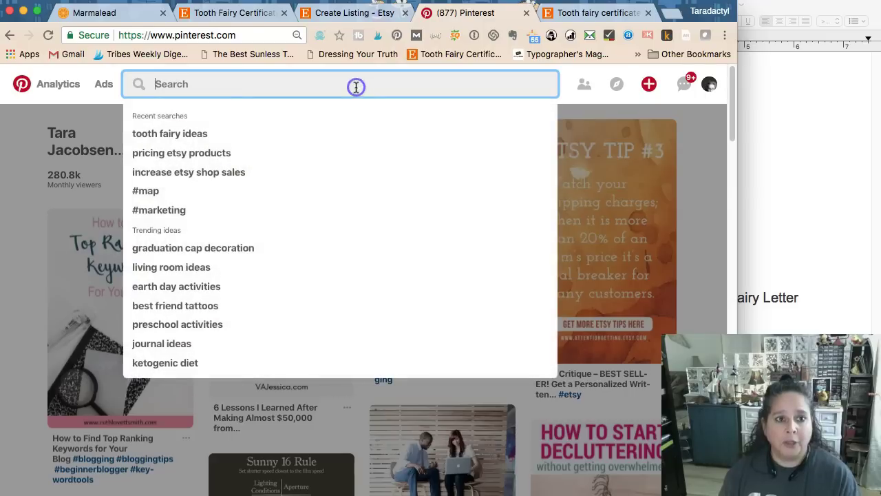
{"action": "type", "text": "tooth"}
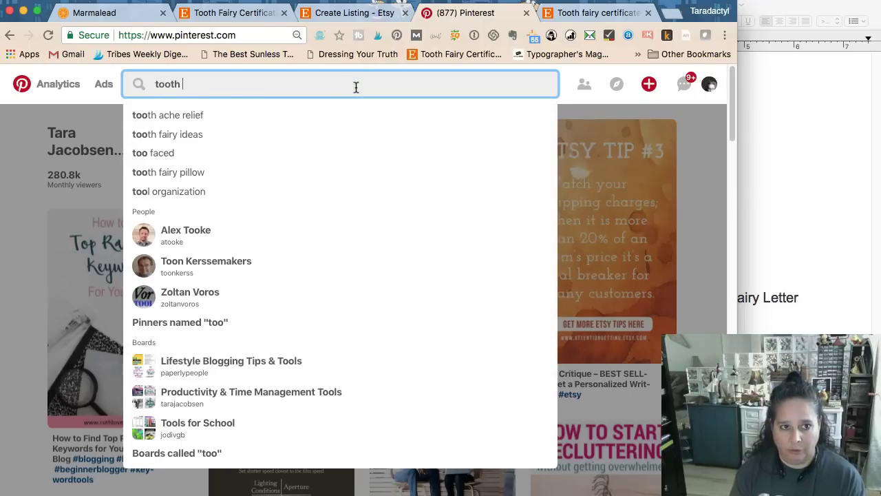
{"action": "type", "text": " fairy"}
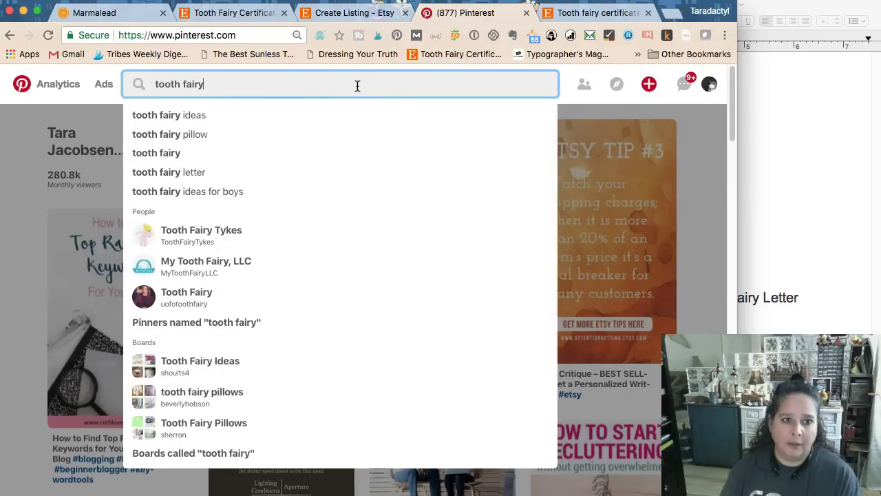
{"action": "key", "text": "Down"}
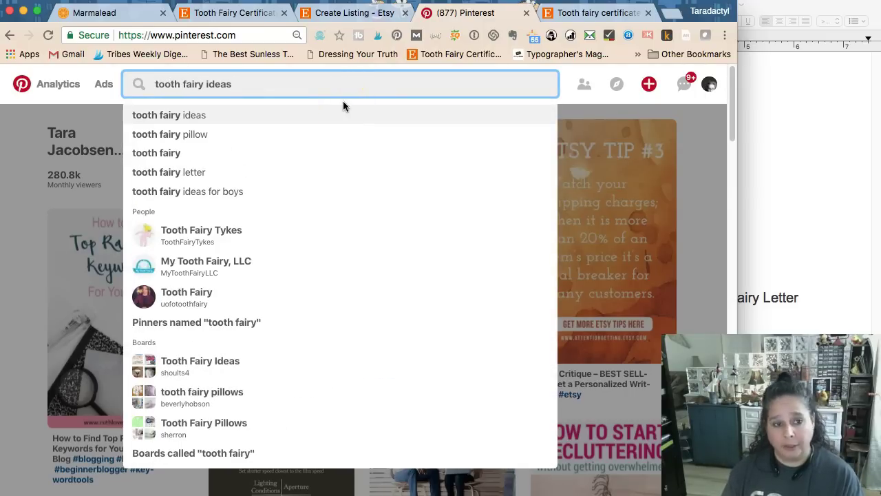
{"action": "left_click", "coordinate": [345, 131]}
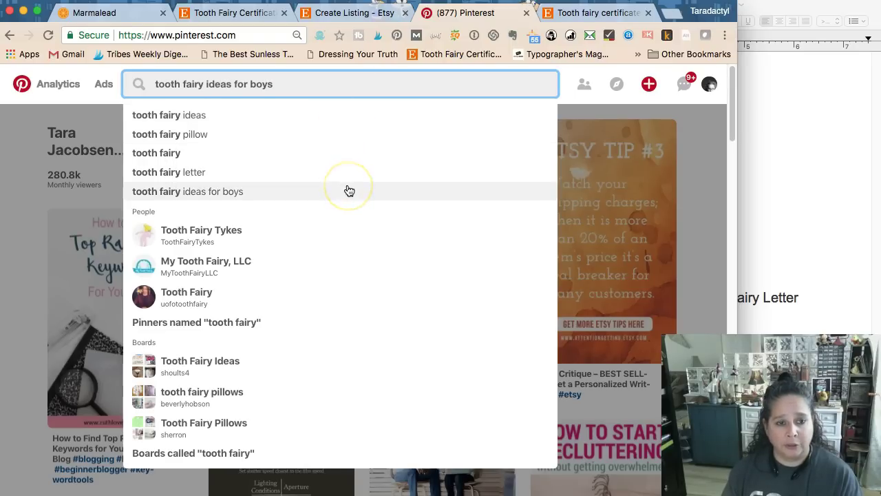
Extend the "Tooth fairy ideas" line in the notes with "for boys / girls".
{"action": "left_click", "coordinate": [763, 123]}
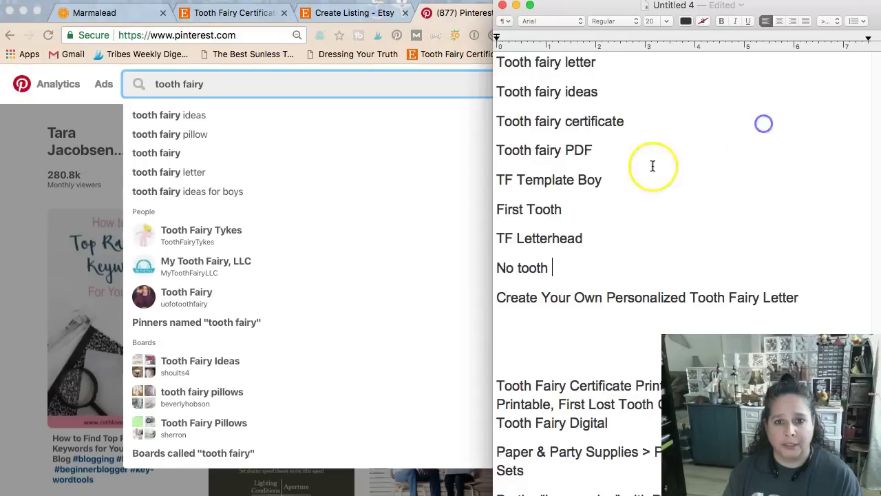
{"action": "left_click", "coordinate": [600, 91]}
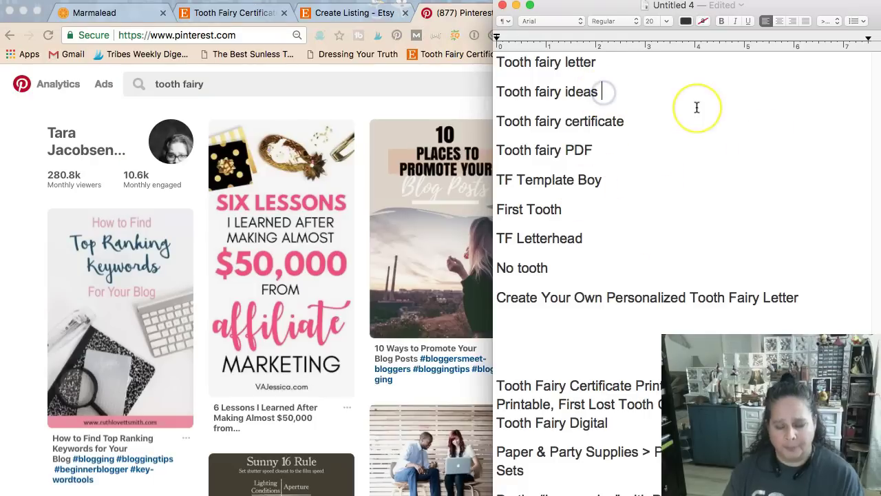
{"action": "type", "text": "for boys / girls"}
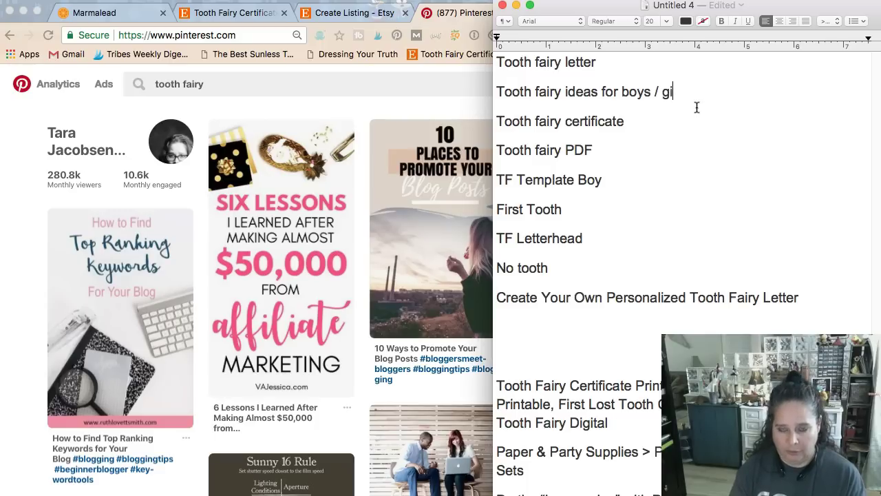
Run the suggested Pinterest search "tooth fairy ideas" and look over its related filter terms.
{"action": "left_click", "coordinate": [315, 108]}
{"action": "left_click", "coordinate": [294, 85]}
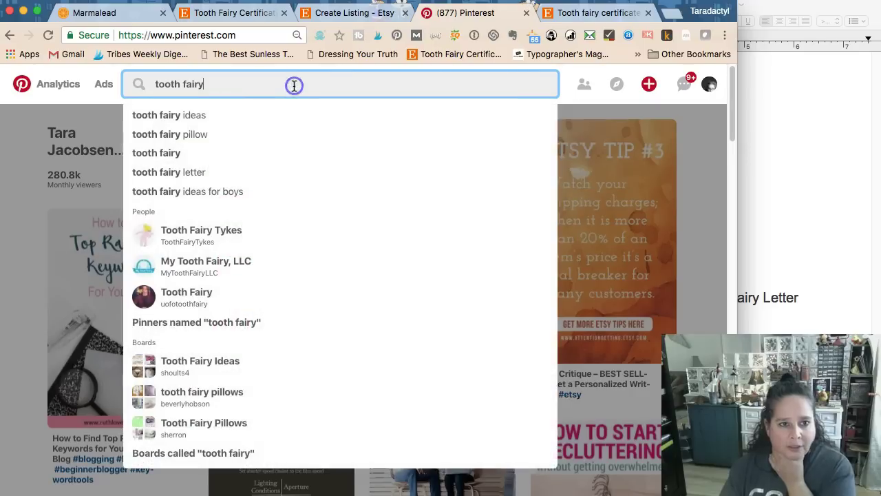
{"action": "left_click", "coordinate": [294, 114]}
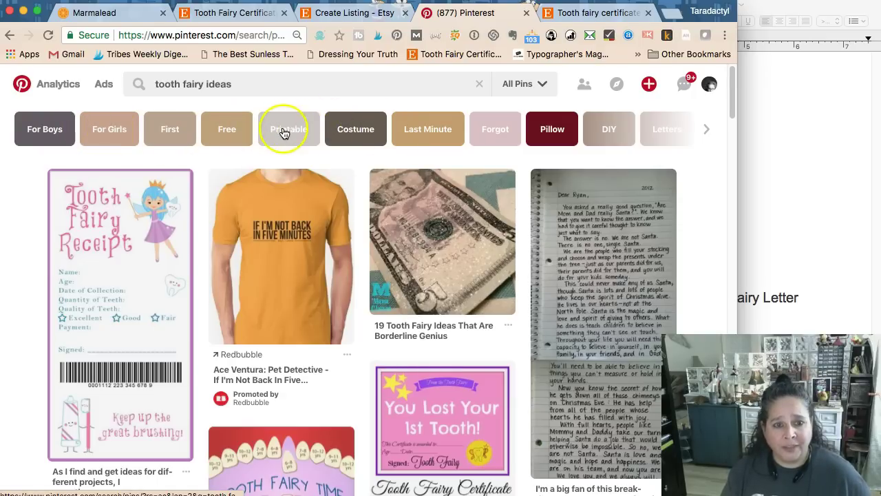
Add the keyword line "Printable" below "No tooth" in the notes.
{"action": "left_click", "coordinate": [810, 113]}
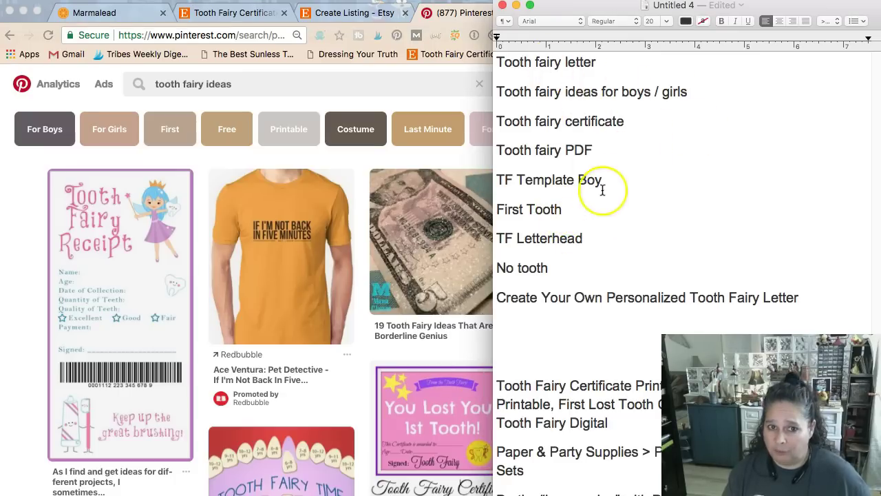
{"action": "left_click", "coordinate": [582, 267]}
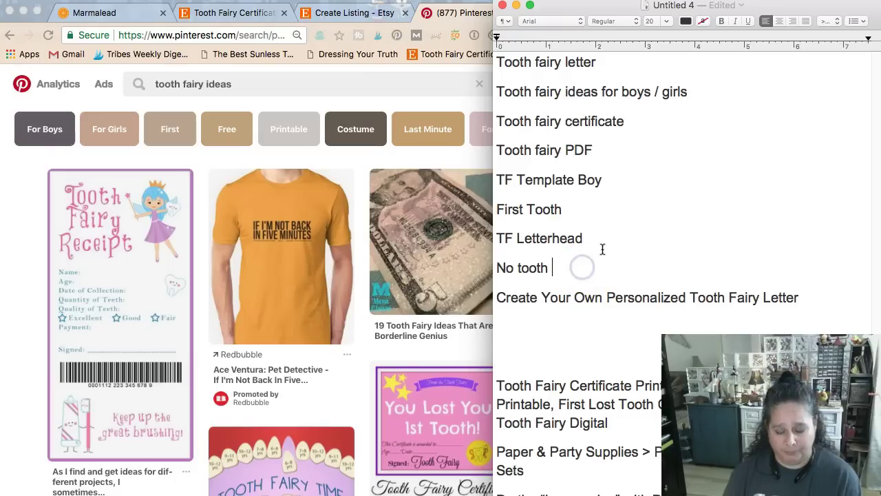
{"action": "key", "text": "Return"}
{"action": "type", "text": "Print"}
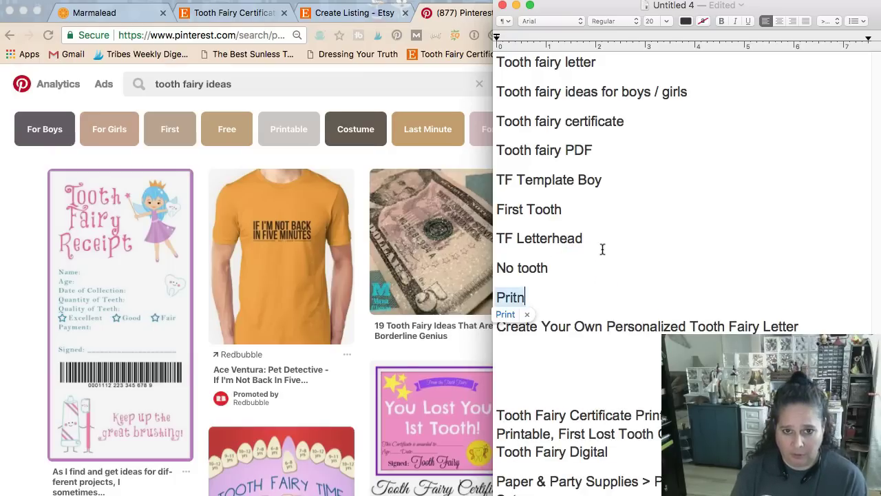
{"action": "type", "text": "able"}
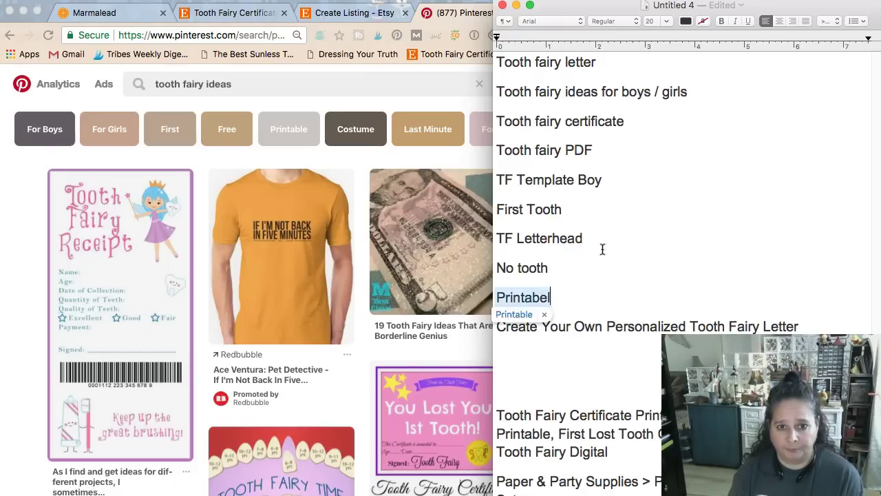
Check the Pinterest filter terms again and add the keyword line "Last minute" below "Printable" in the notes.
{"action": "left_click", "coordinate": [338, 168]}
{"action": "left_click", "coordinate": [806, 192]}
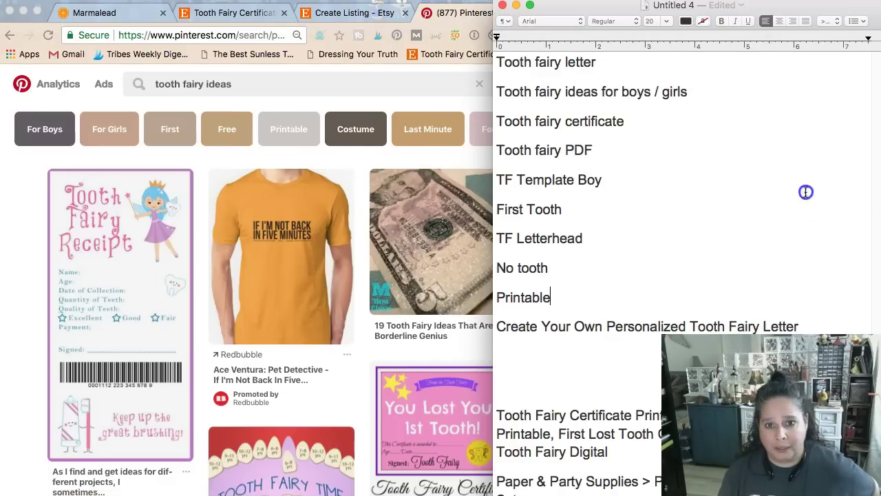
{"action": "type", "text": "Last minute"}
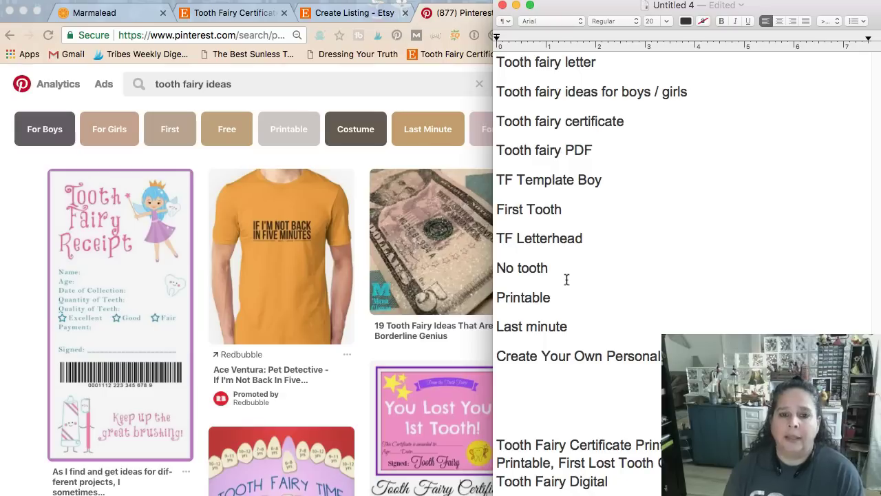
Review the remaining Pinterest filter terms and add the keyword line "Creative" below "Last minute" in the notes.
{"action": "left_click", "coordinate": [383, 164]}
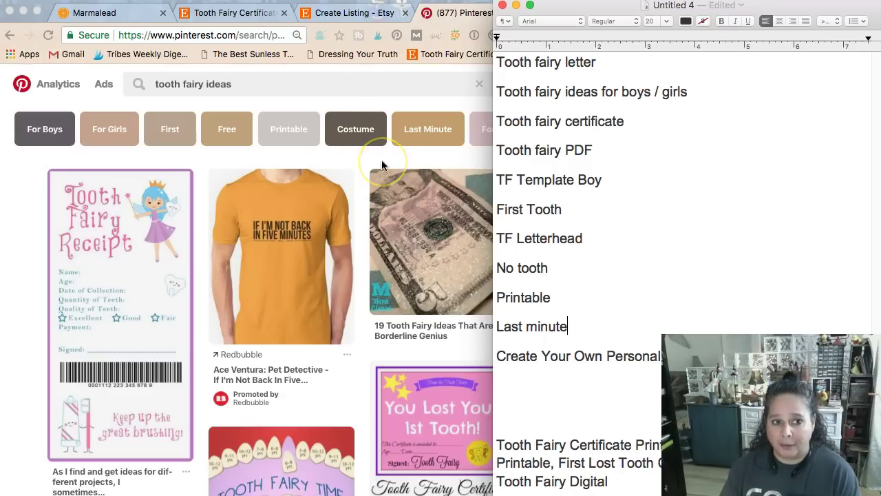
{"action": "left_click", "coordinate": [382, 164]}
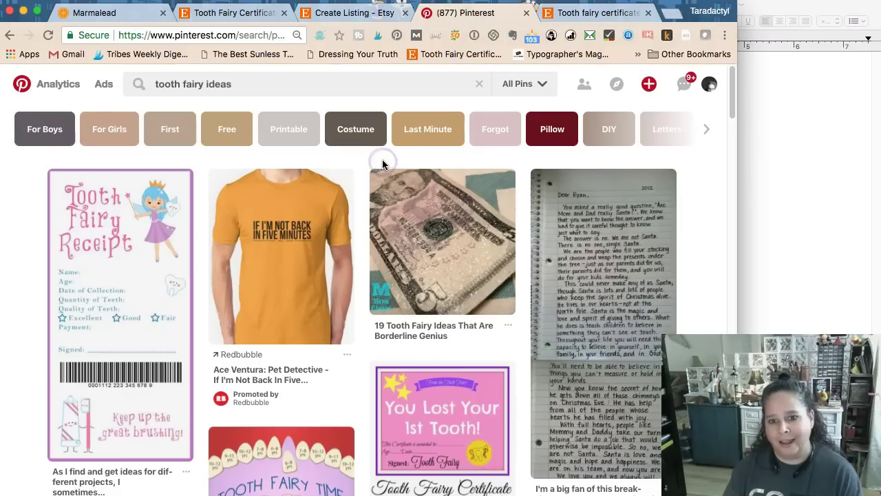
{"action": "left_click", "coordinate": [398, 154]}
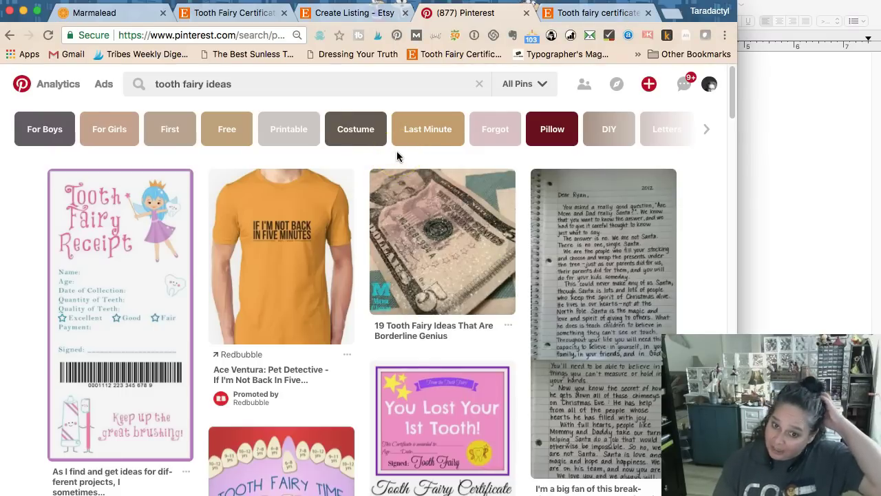
{"action": "left_click", "coordinate": [494, 131]}
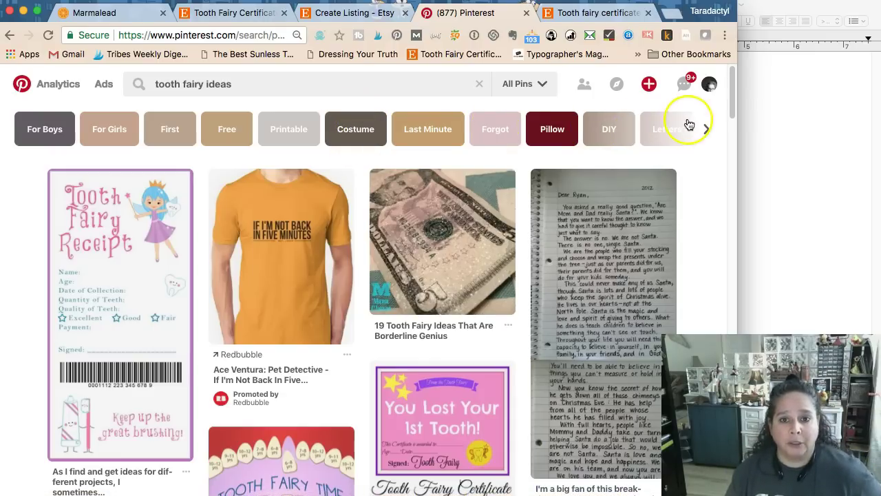
{"action": "left_click", "coordinate": [705, 136]}
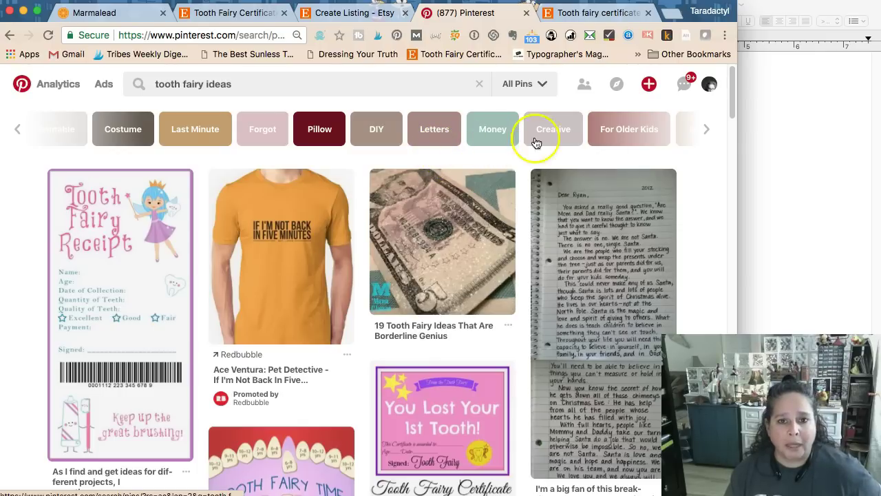
{"action": "left_click", "coordinate": [787, 155]}
{"action": "left_click", "coordinate": [600, 328]}
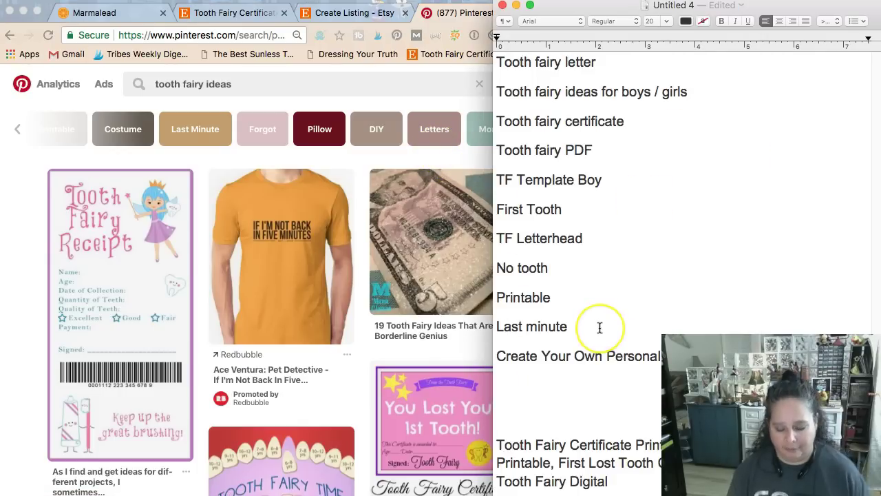
{"action": "key", "text": "Return"}
{"action": "type", "text": "Creative"}
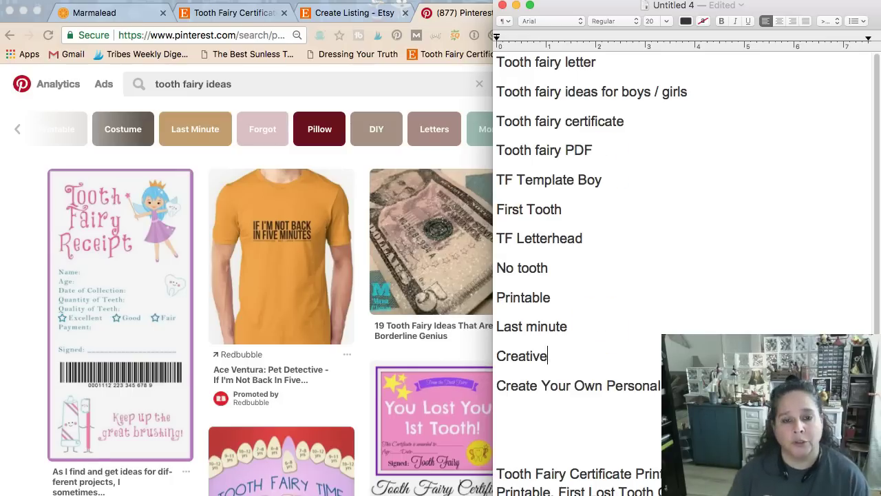
Enter "lost tooth" as the Pinterest search term and look over the suggested searches.
{"action": "left_click", "coordinate": [325, 106]}
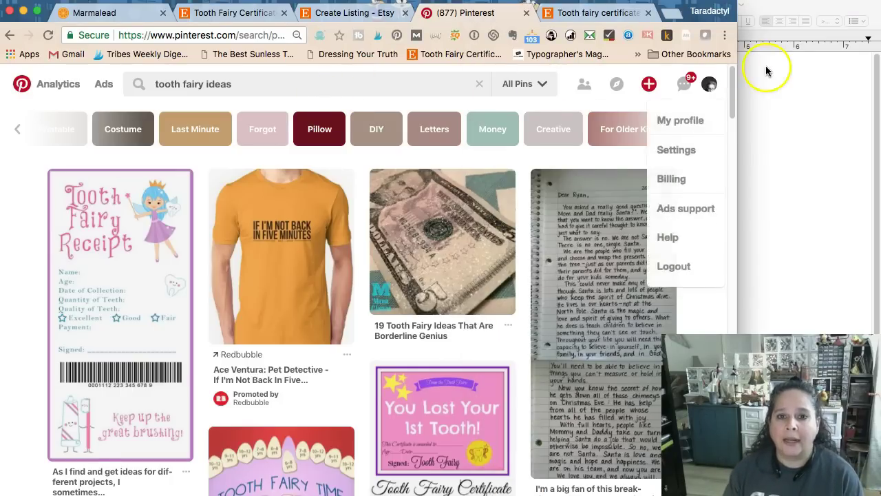
{"action": "left_click", "coordinate": [767, 73]}
{"action": "left_click", "coordinate": [222, 86]}
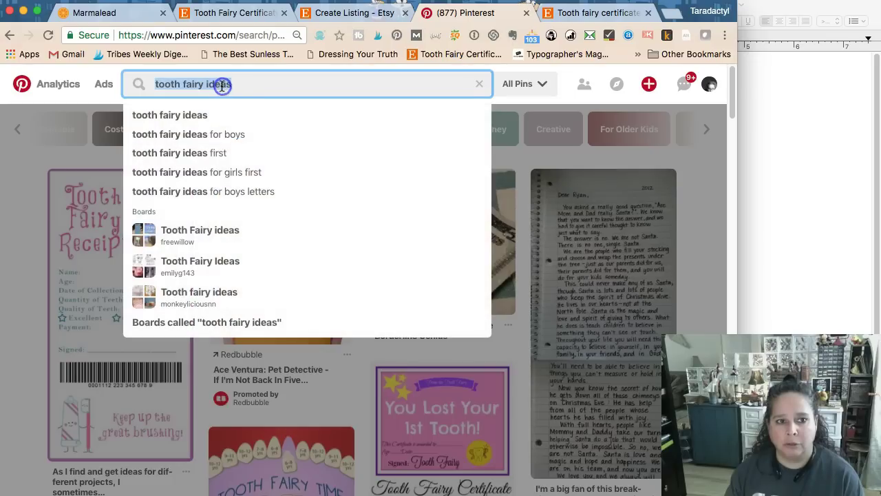
{"action": "type", "text": "lost "}
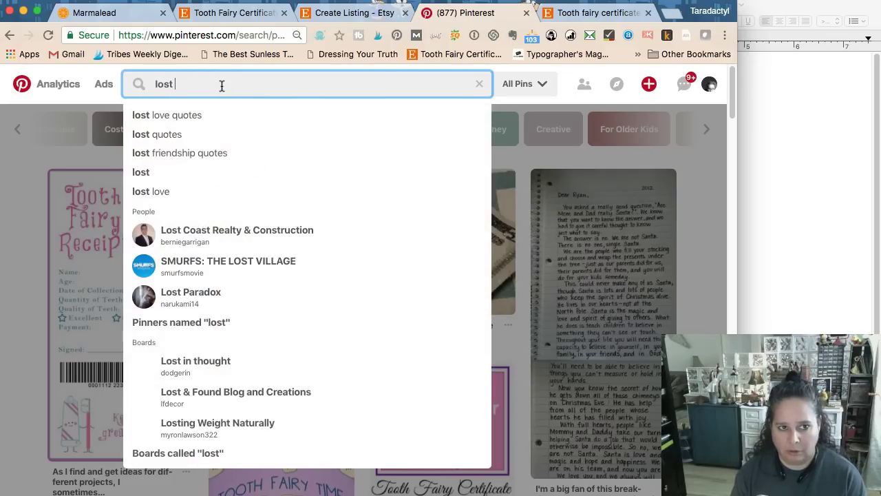
{"action": "type", "text": "tooth certificate"}
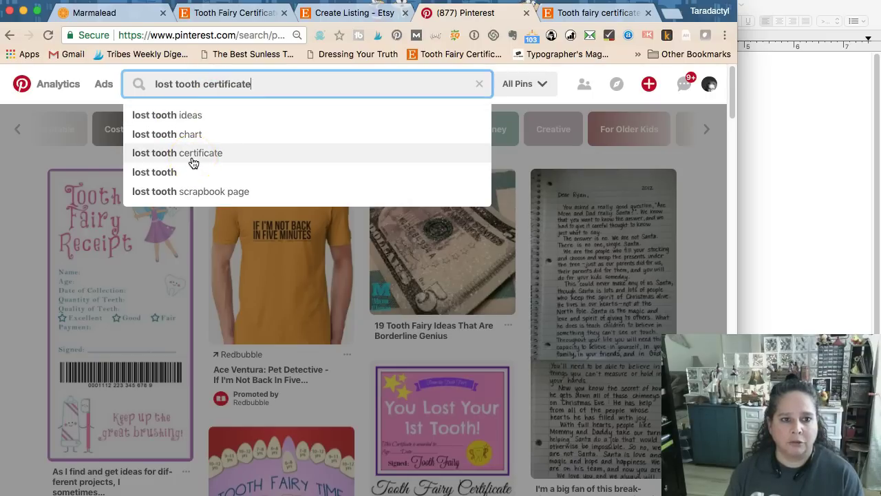
{"action": "left_click", "coordinate": [193, 199]}
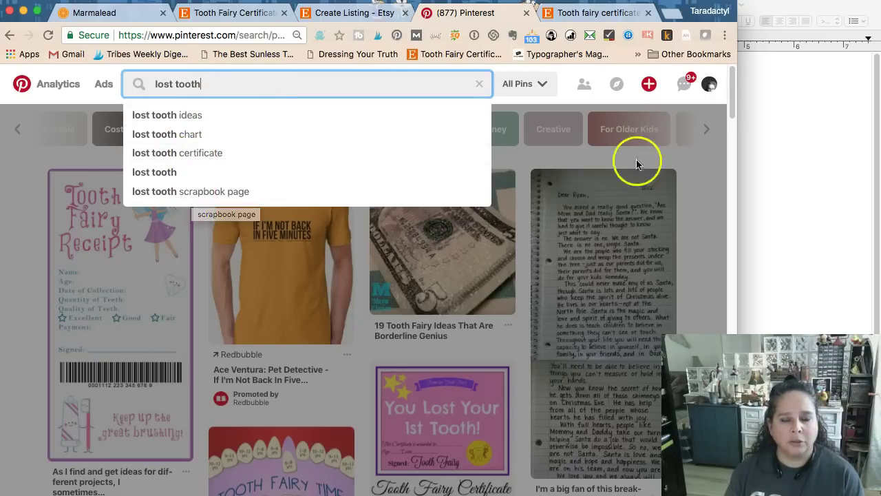
Add the keyword line "Lost tooth" below "Creative" in the notes.
{"action": "left_click", "coordinate": [780, 147]}
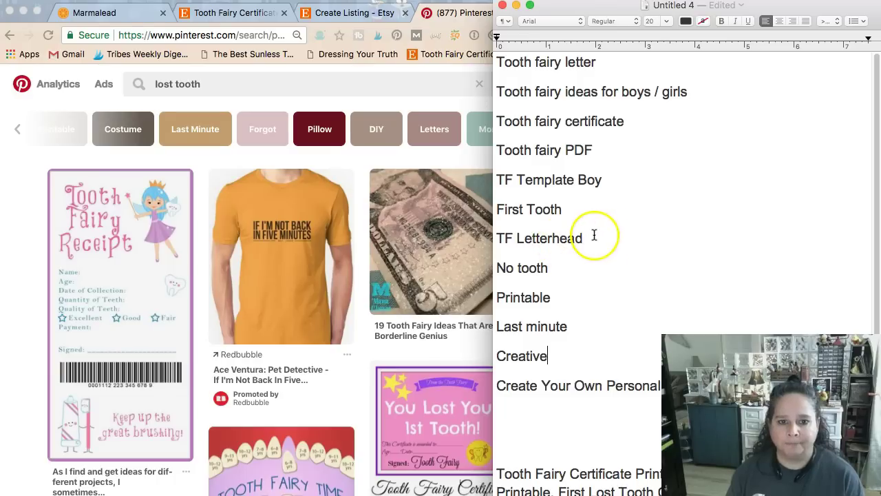
{"action": "key", "text": "Return"}
{"action": "type", "text": "Lost tooth"}
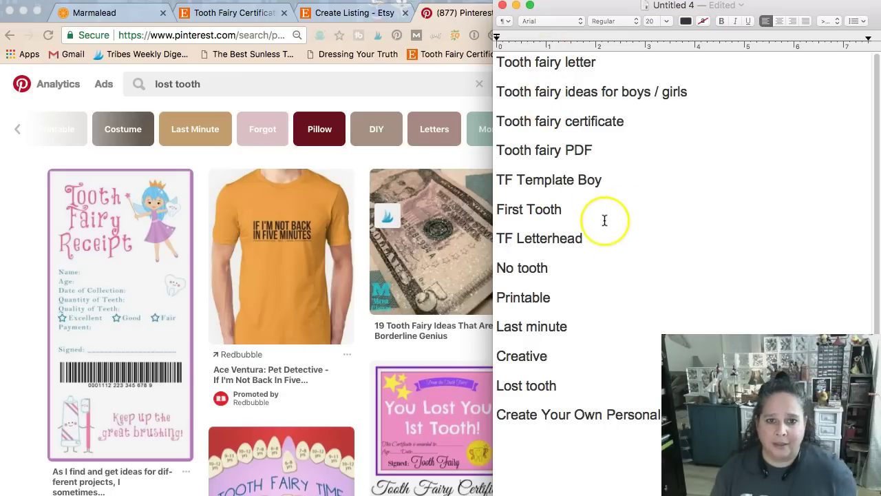
{"action": "key", "text": "super+Down"}
{"action": "key", "text": "super+v"}
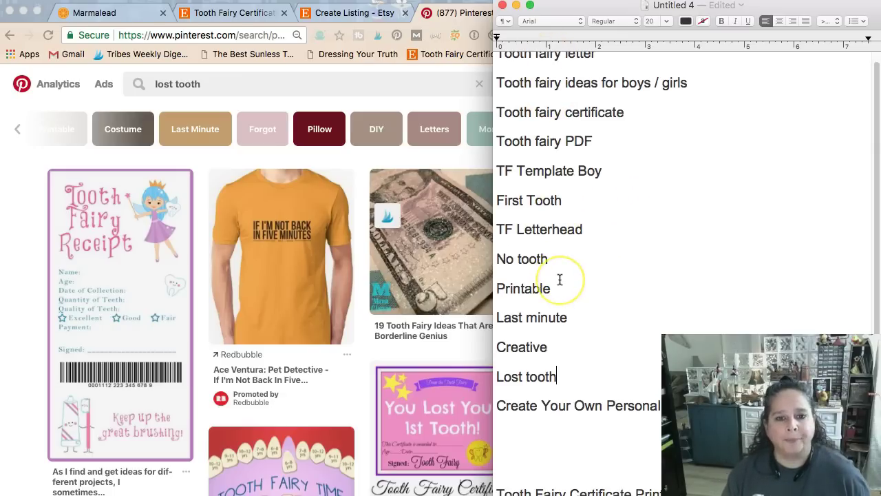
{"action": "key", "text": "super+z"}
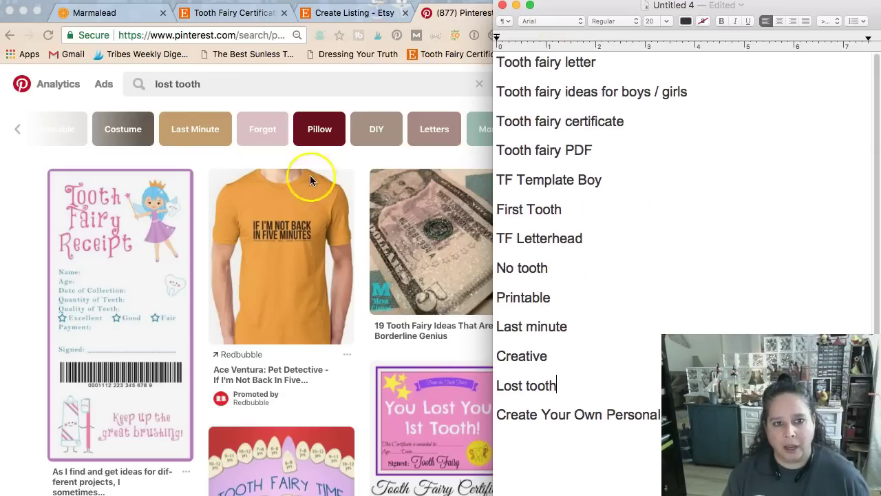
Compare "long necklace" with the tooth fairy letter keyword in Marmalead and clear it from the comparison.
{"action": "left_click", "coordinate": [77, 19]}
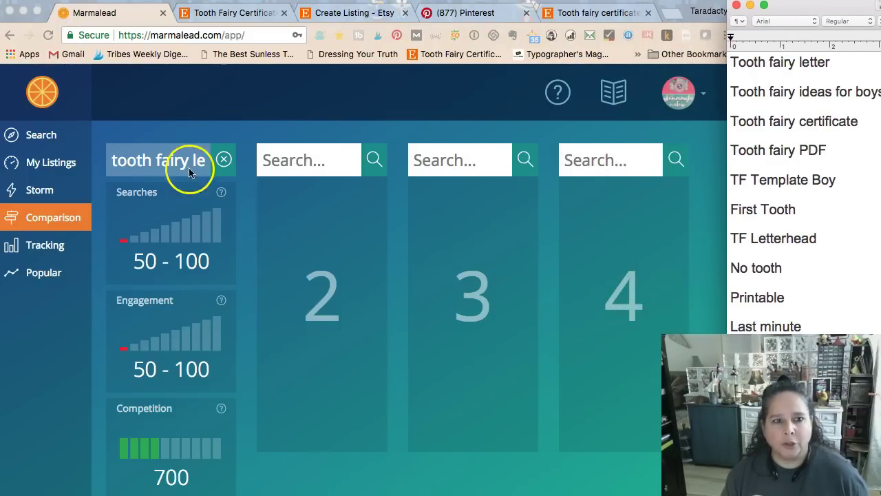
{"action": "scroll", "coordinate": [145, 255], "scroll_direction": "down", "scroll_amount": 1}
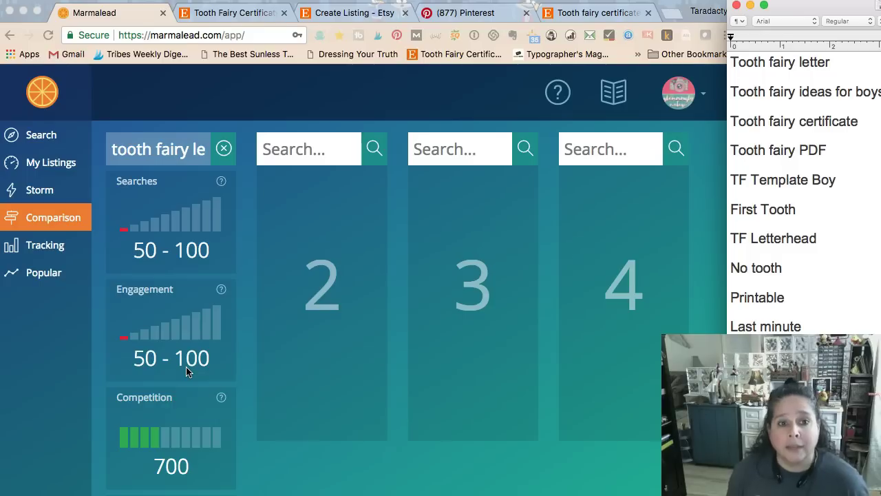
{"action": "left_click", "coordinate": [335, 153]}
{"action": "left_click", "coordinate": [317, 156]}
{"action": "type", "text": "lo"}
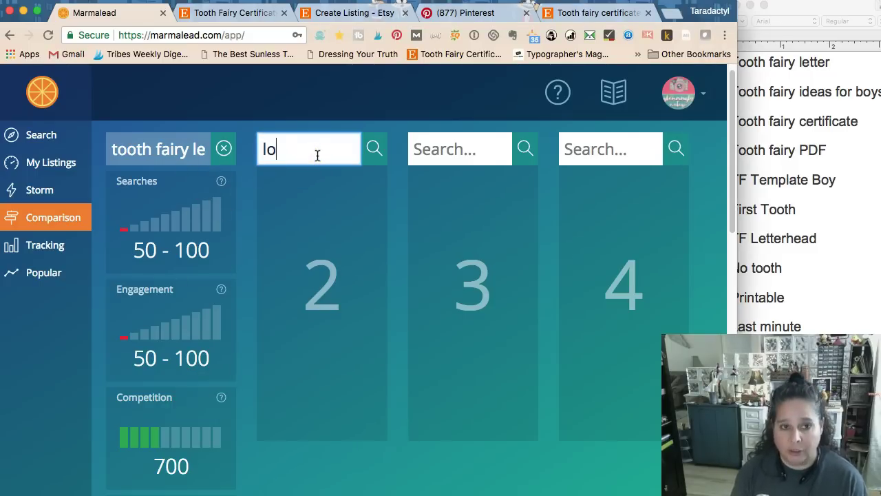
{"action": "type", "text": "ng necklace"}
{"action": "key", "text": "Return"}
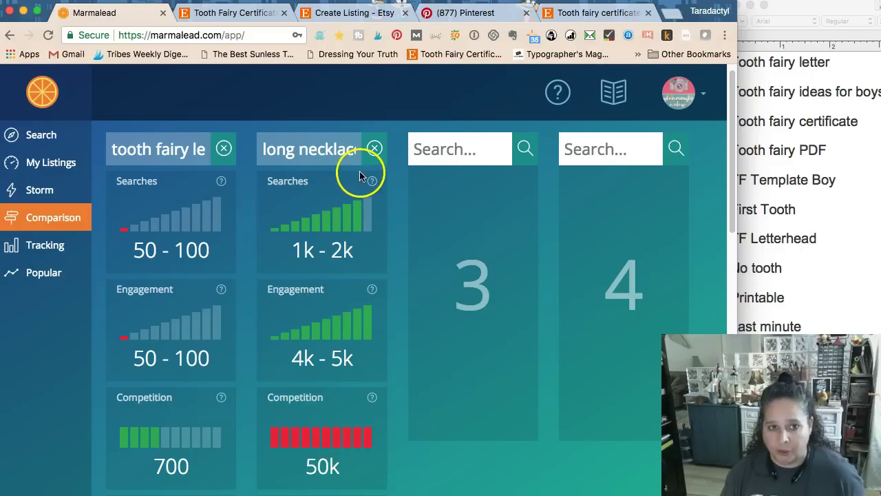
{"action": "left_click", "coordinate": [374, 149]}
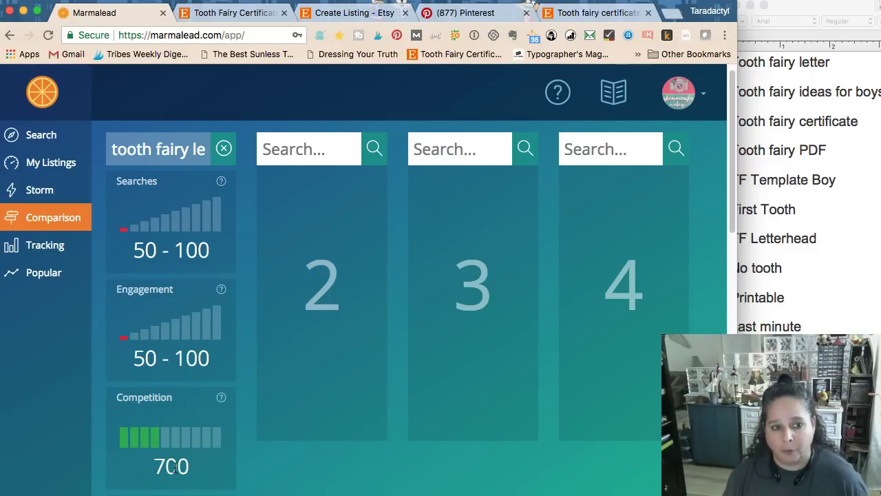
Enter "tooth fairy" in the search on the Etsy certificate listing page and review the suggested searches.
{"action": "left_click", "coordinate": [231, 16]}
{"action": "scroll", "coordinate": [197, 173], "scroll_direction": "up", "scroll_amount": 3}
{"action": "left_click", "coordinate": [136, 85]}
{"action": "type", "text": "t"}
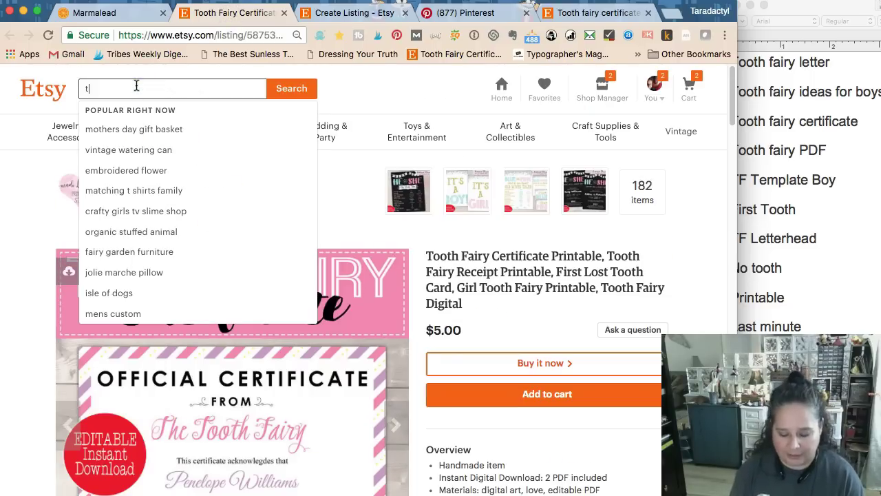
{"action": "type", "text": "ooth"}
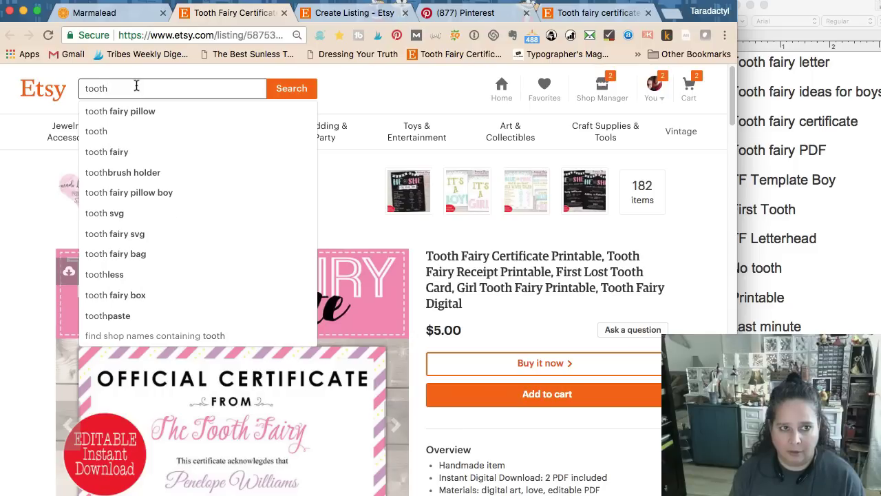
{"action": "type", "text": " fairy"}
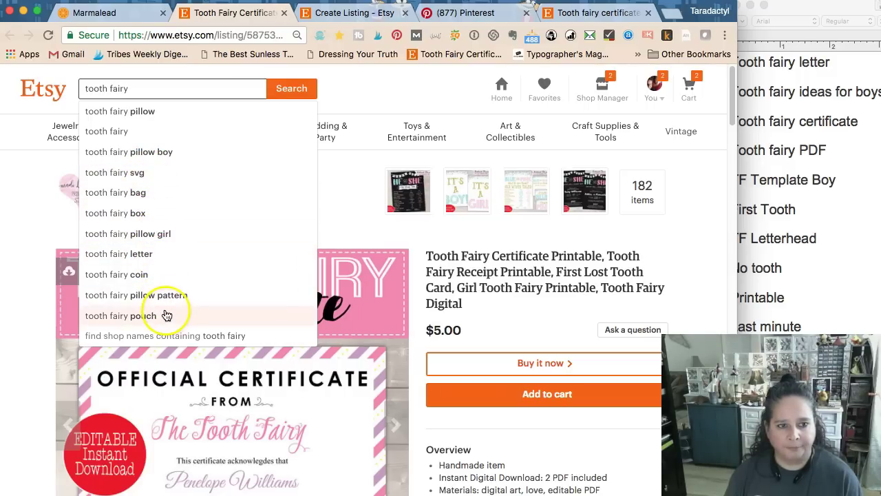
{"action": "left_click", "coordinate": [502, 283]}
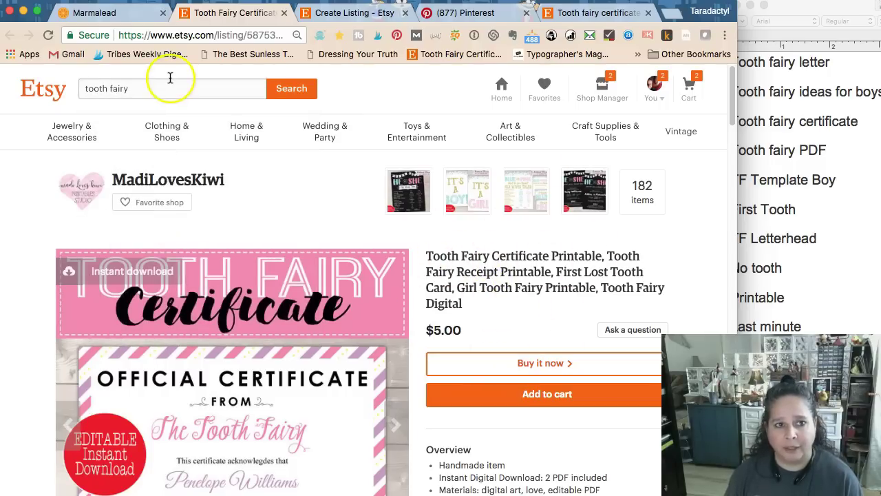
Switch back to Marmalead and add "tooth fairy certificate" as the second keyword in the comparison.
{"action": "left_click", "coordinate": [90, 13]}
{"action": "left_click", "coordinate": [309, 144]}
{"action": "type", "text": "tooth f"}
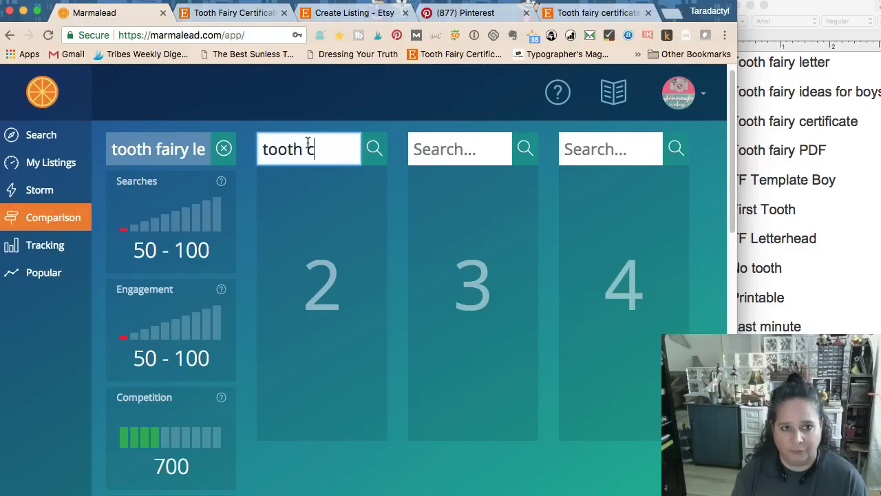
{"action": "type", "text": "airy certificate"}
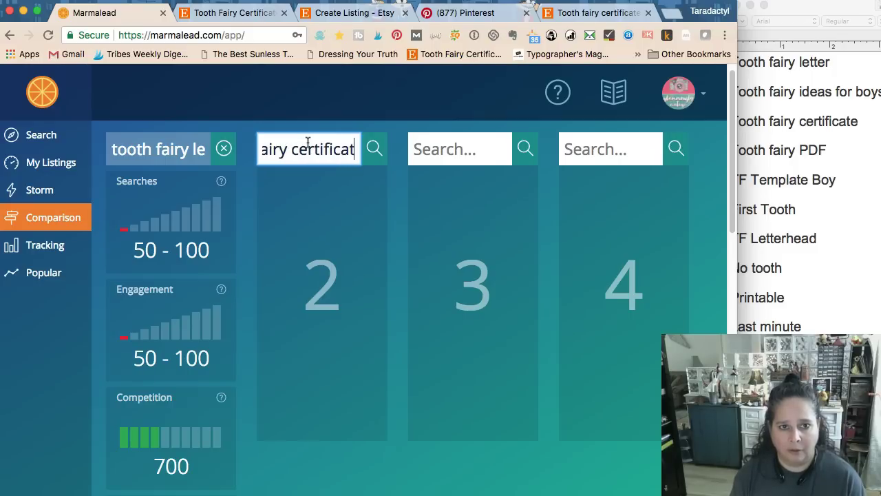
{"action": "key", "text": "Return"}
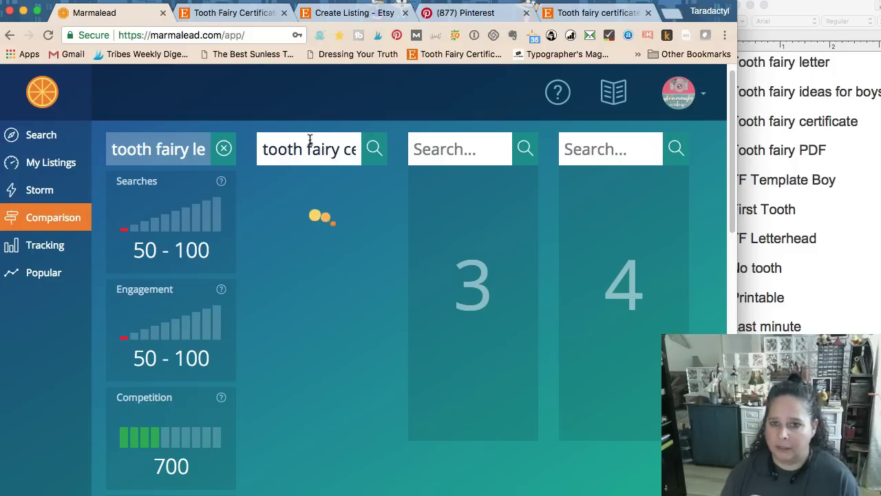
Add "tooth fairy ideas" from the notes as the third keyword in the Marmalead comparison.
{"action": "left_click", "coordinate": [792, 105]}
{"action": "left_click", "coordinate": [478, 151]}
{"action": "left_click", "coordinate": [478, 150]}
{"action": "type", "text": "tooth fairy"}
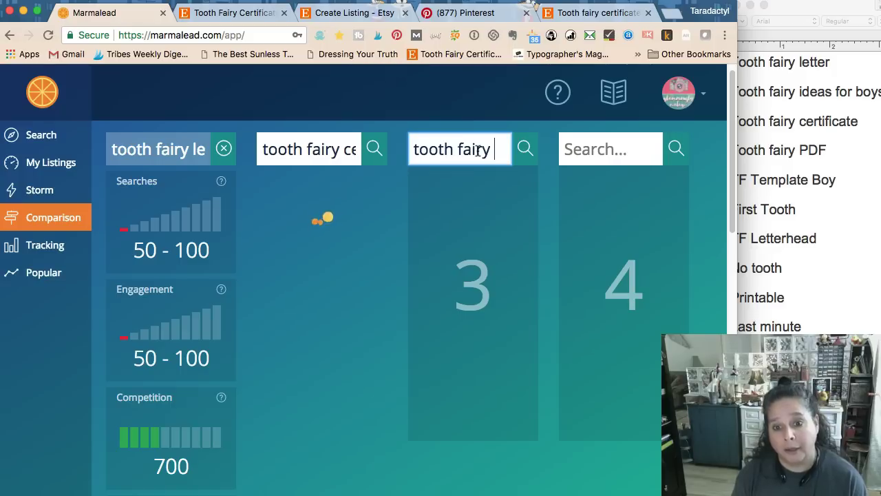
{"action": "type", "text": " ideas"}
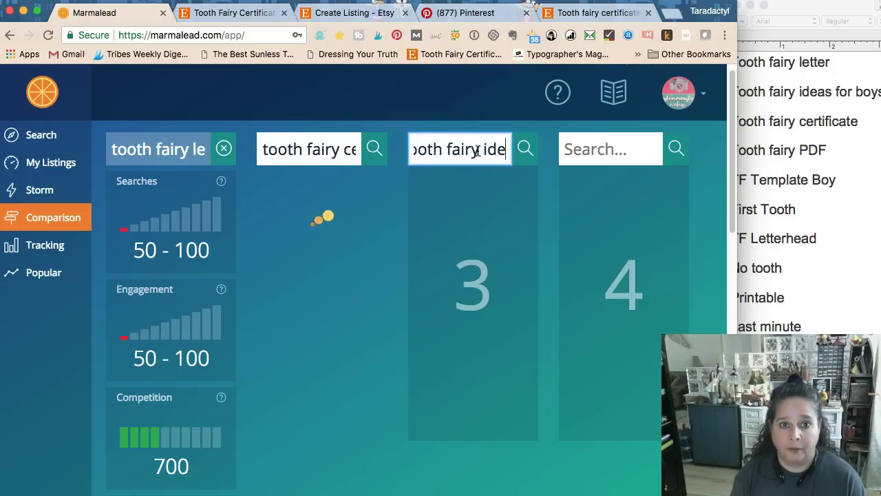
{"action": "key", "text": "Return"}
{"action": "left_click", "coordinate": [489, 136]}
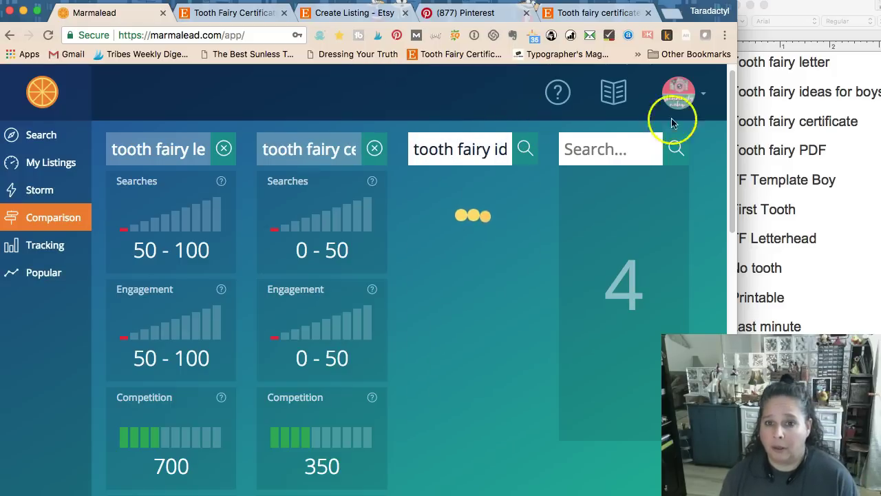
Add "tooth fairy printable" as the fourth keyword in the Marmalead comparison.
{"action": "left_click", "coordinate": [782, 138]}
{"action": "left_click", "coordinate": [591, 154]}
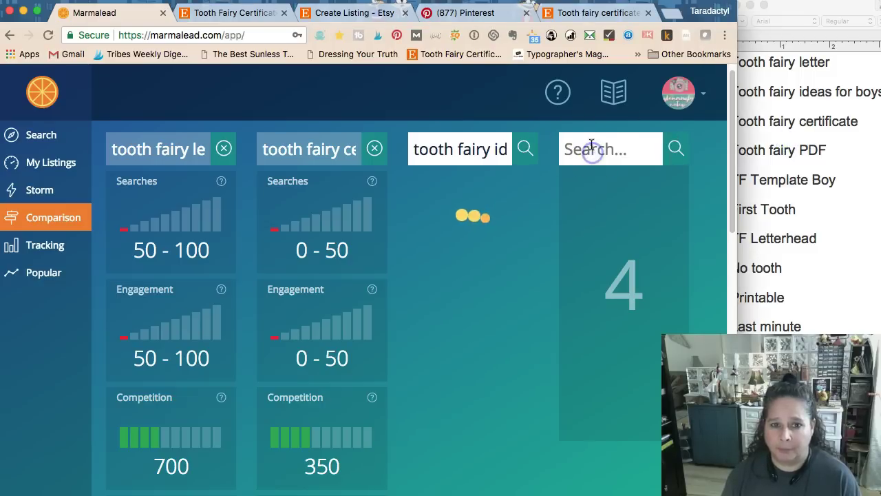
{"action": "type", "text": "tooth"}
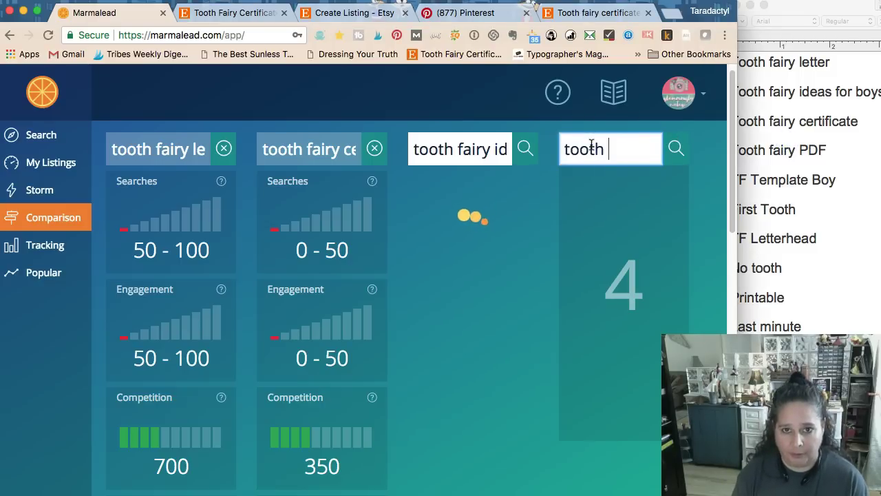
{"action": "type", "text": " fairy printable"}
{"action": "key", "text": "Return"}
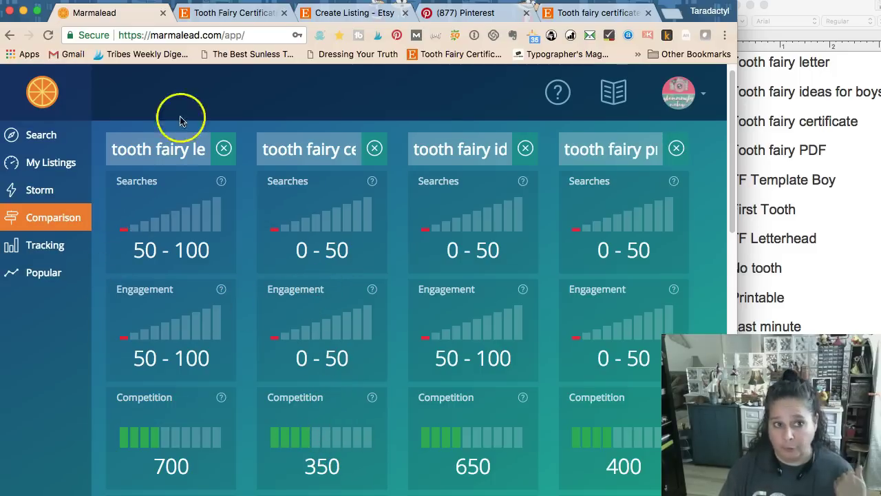
Put the Etsy new listing page first among the open pages and start its title with "Tooth Fairy Letter,".
{"action": "left_click", "coordinate": [195, 14]}
{"action": "left_click_drag", "start_coordinate": [310, 12], "coordinate": [104, 15]}
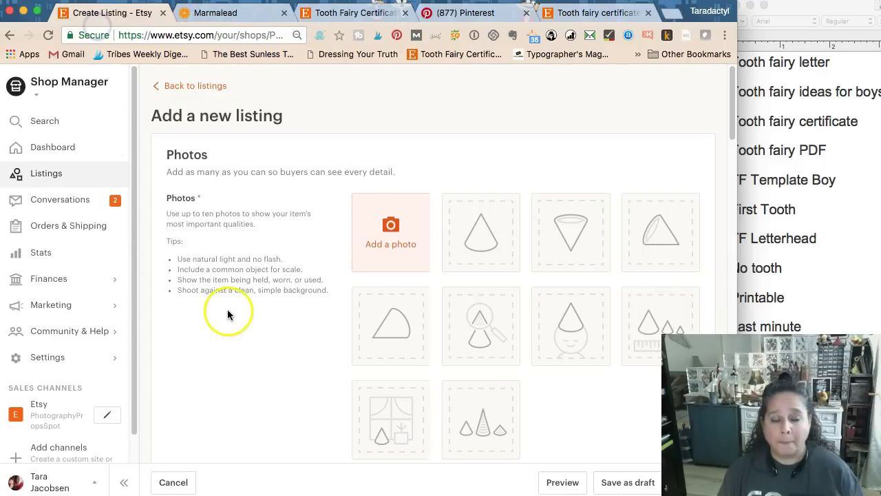
{"action": "scroll", "coordinate": [230, 315], "scroll_direction": "down", "scroll_amount": 5}
{"action": "left_click", "coordinate": [376, 248]}
{"action": "type", "text": "Tooth Fairy Letter,"}
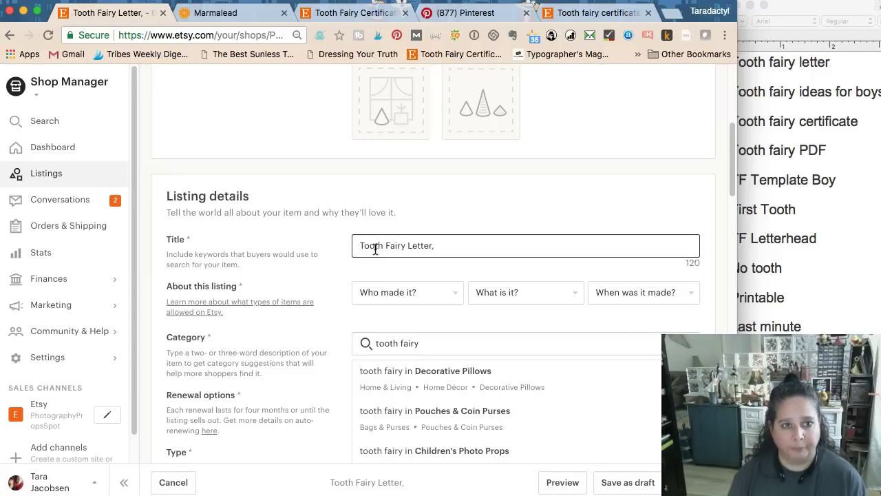
Switch to Marmalead and review searches, engagement and competition for the four compared tooth fairy keywords.
{"action": "left_click", "coordinate": [193, 13]}
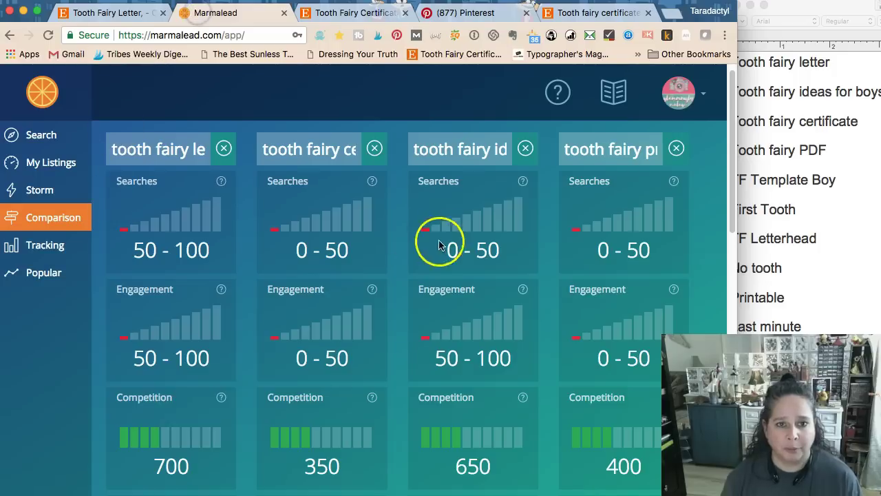
{"action": "scroll", "coordinate": [438, 210], "scroll_direction": "down", "scroll_amount": 1}
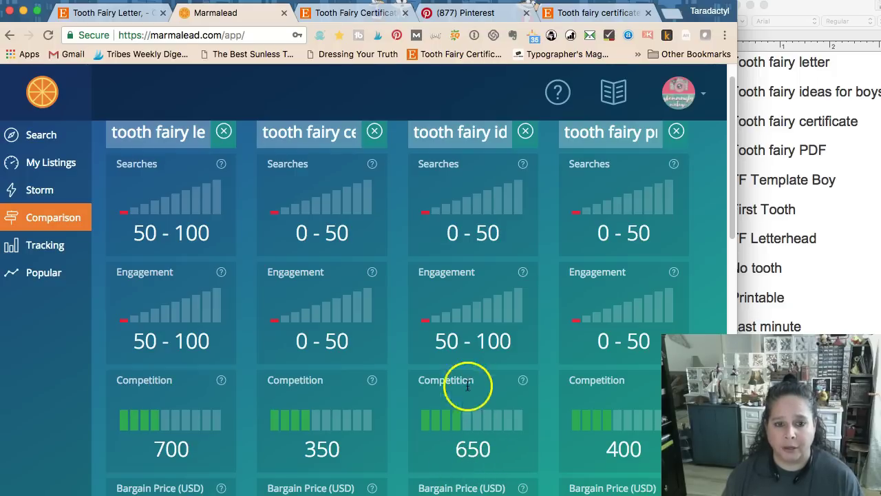
{"action": "scroll", "coordinate": [465, 391], "scroll_direction": "down", "scroll_amount": 3}
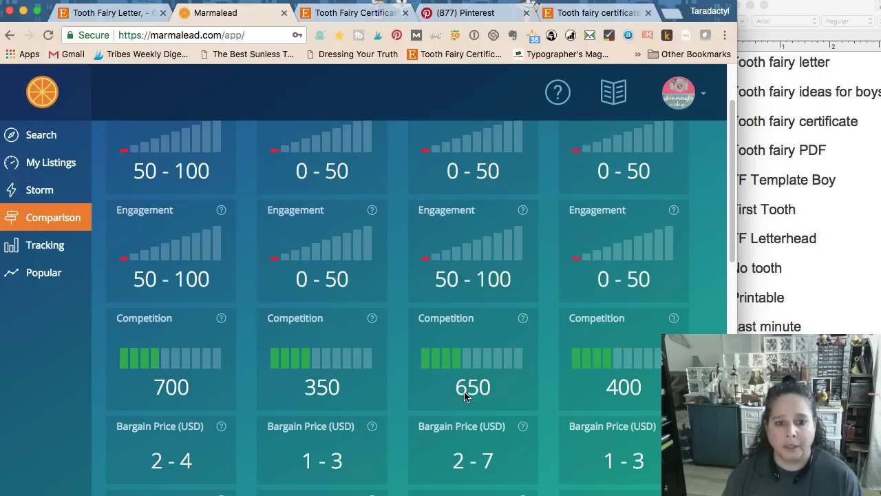
{"action": "scroll", "coordinate": [464, 391], "scroll_direction": "up", "scroll_amount": 3}
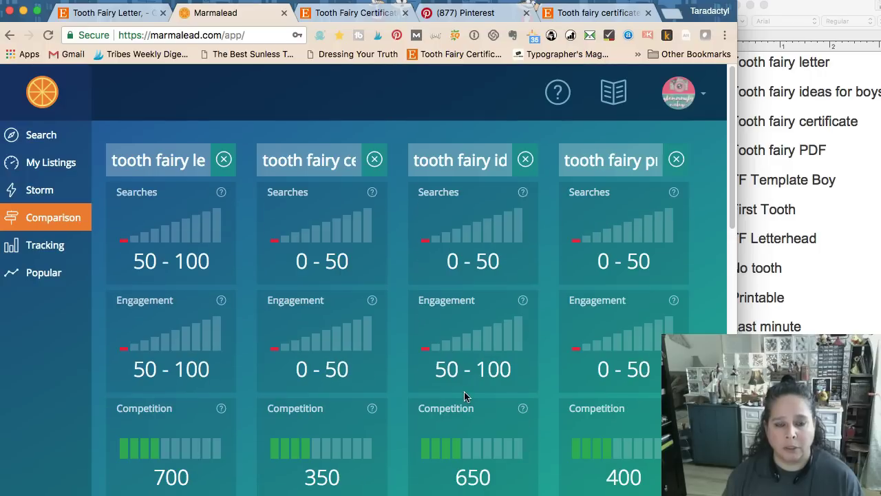
Return to the Etsy listing and append "Lost Tooth Ideas," to the title.
{"action": "left_click", "coordinate": [104, 13]}
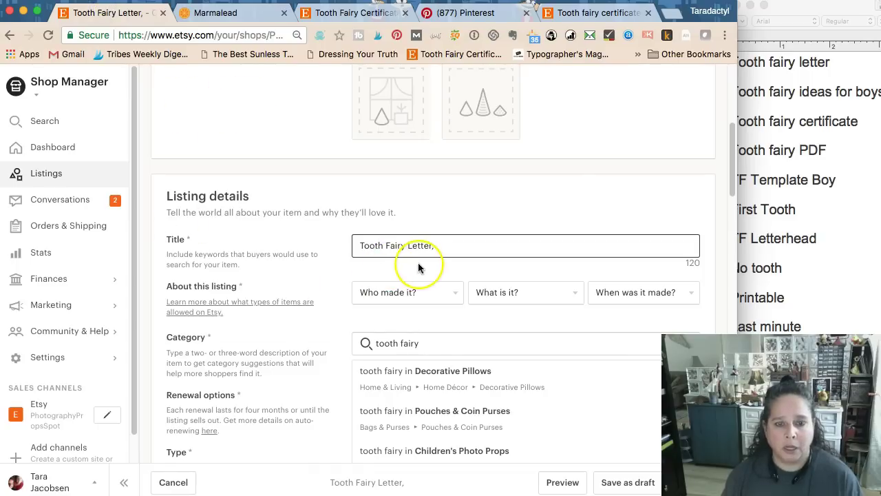
{"action": "type", "text": "Lost T"}
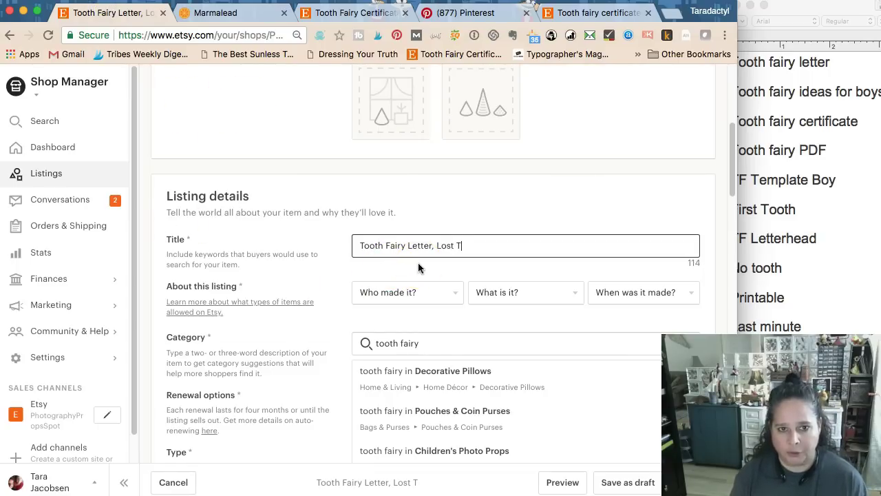
{"action": "type", "text": "ooth Ideas,"}
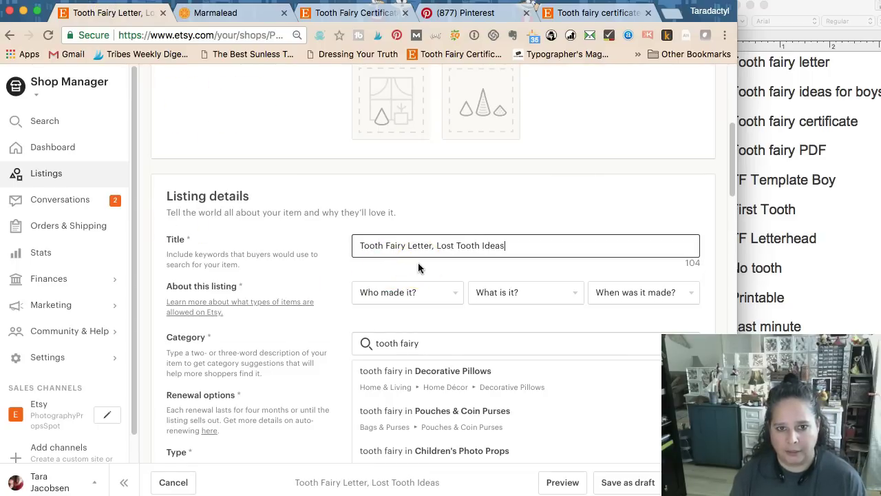
Go back to Marmalead and replace the fourth comparison keyword with "lost tooth ideas".
{"action": "left_click", "coordinate": [801, 146]}
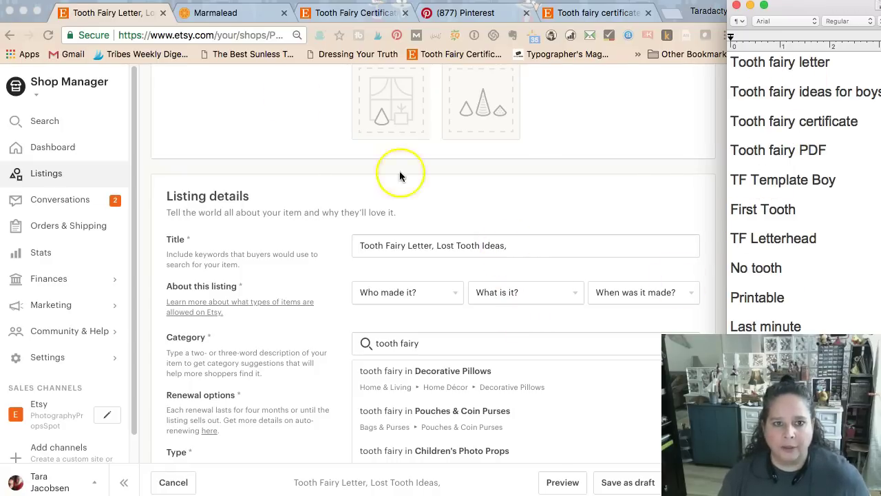
{"action": "left_click", "coordinate": [215, 13]}
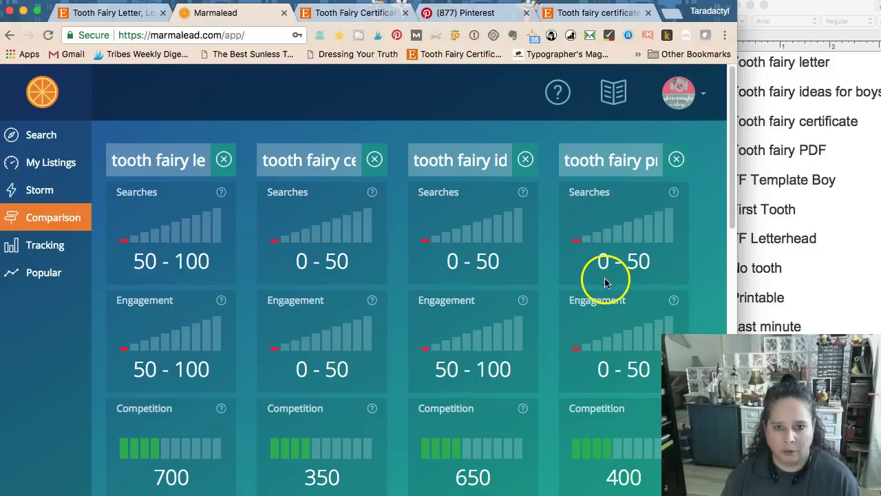
{"action": "left_click", "coordinate": [604, 164]}
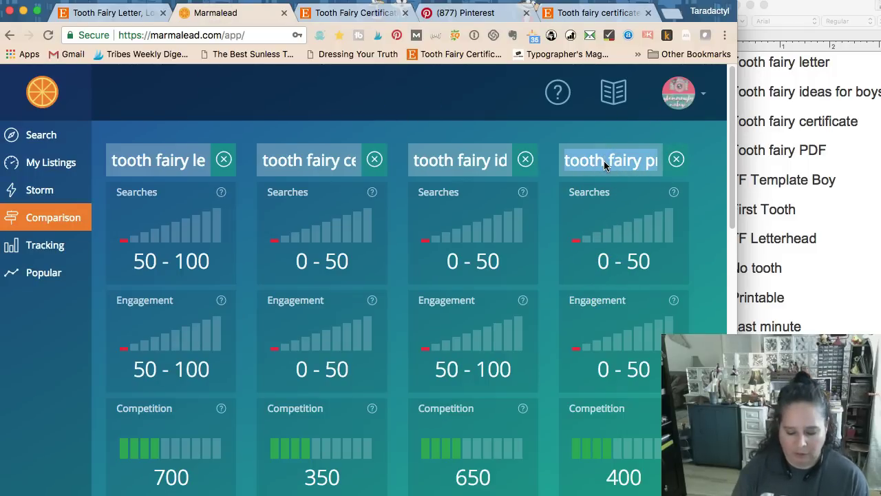
{"action": "scroll", "coordinate": [604, 166], "scroll_direction": "down", "scroll_amount": 6}
{"action": "scroll", "coordinate": [604, 165], "scroll_direction": "up", "scroll_amount": 6}
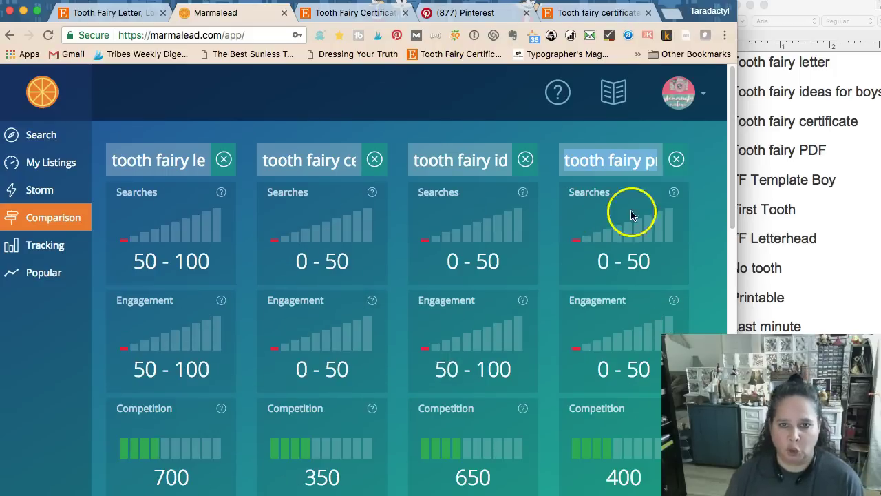
{"action": "left_click", "coordinate": [675, 159]}
{"action": "left_click", "coordinate": [584, 164]}
{"action": "type", "text": "lost tooth ideas"}
{"action": "key", "text": "Return"}
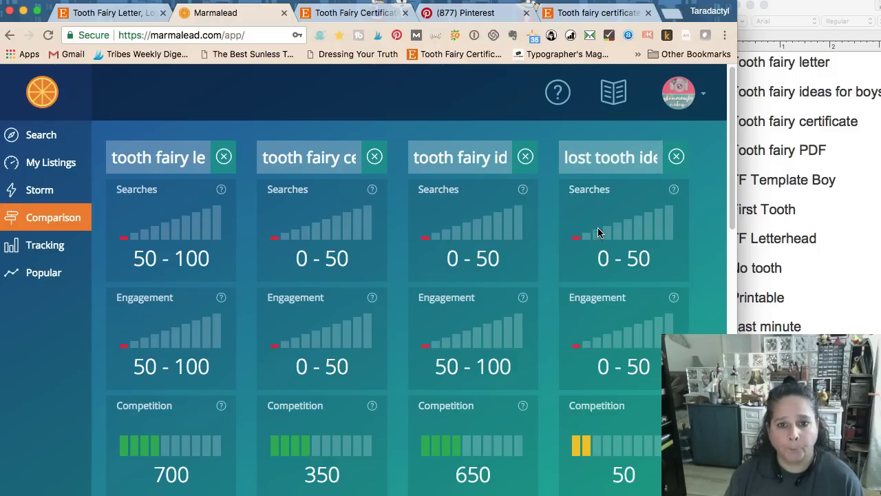
Compare the competition, price, search and engagement figures of "lost tooth ideas" with the other keywords, and return to the Etsy listing title.
{"action": "scroll", "coordinate": [598, 233], "scroll_direction": "down", "scroll_amount": 3}
{"action": "scroll", "coordinate": [598, 233], "scroll_direction": "down", "scroll_amount": 3}
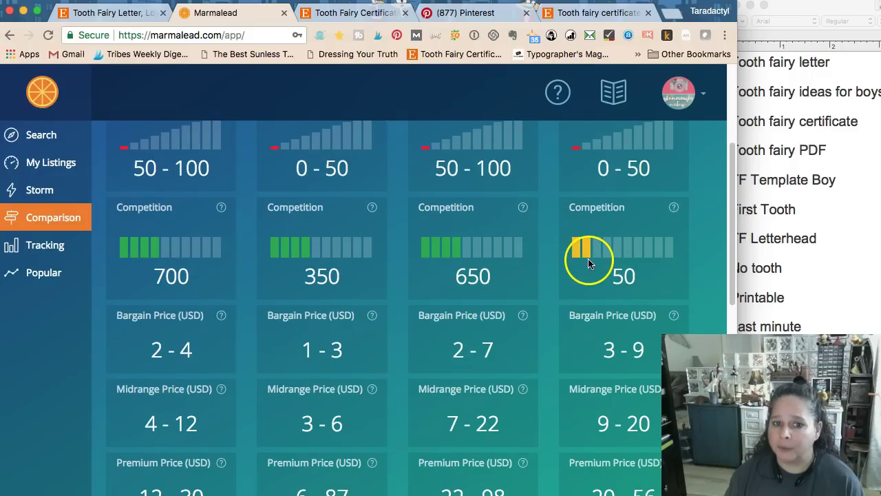
{"action": "scroll", "coordinate": [585, 262], "scroll_direction": "up", "scroll_amount": 1}
{"action": "scroll", "coordinate": [587, 264], "scroll_direction": "up", "scroll_amount": 3}
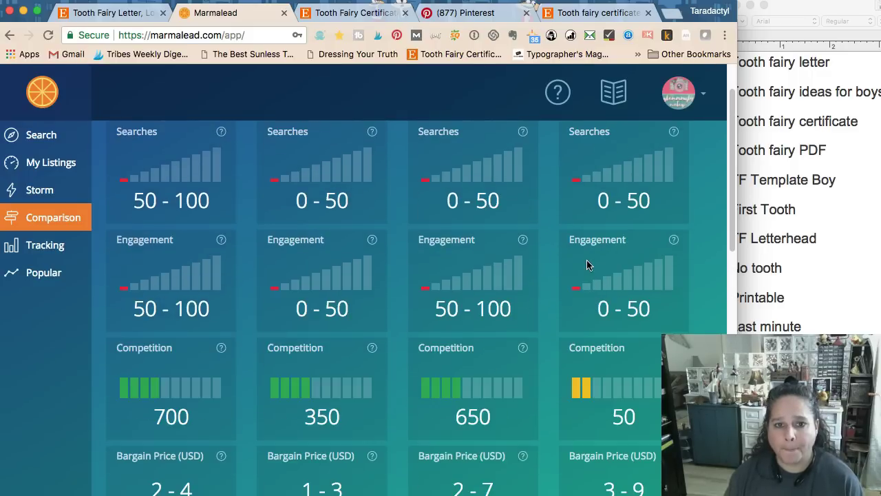
{"action": "scroll", "coordinate": [586, 262], "scroll_direction": "up", "scroll_amount": 1}
{"action": "scroll", "coordinate": [587, 264], "scroll_direction": "up", "scroll_amount": 1}
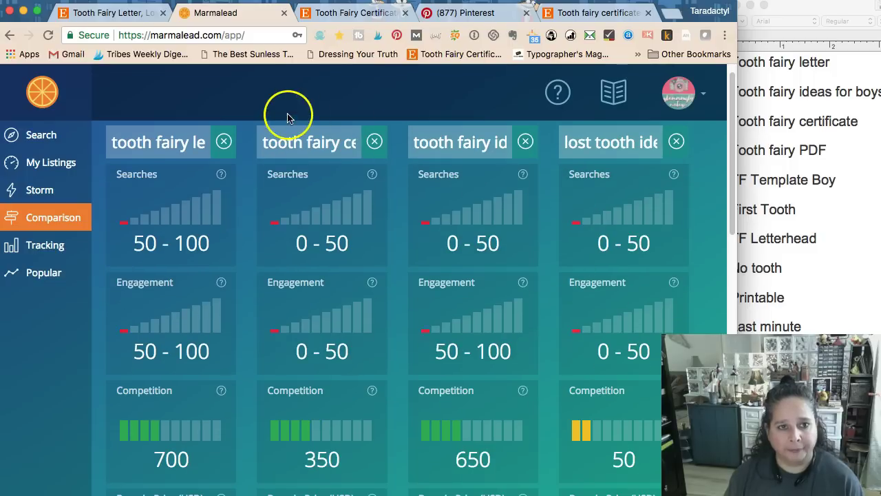
{"action": "left_click", "coordinate": [90, 20]}
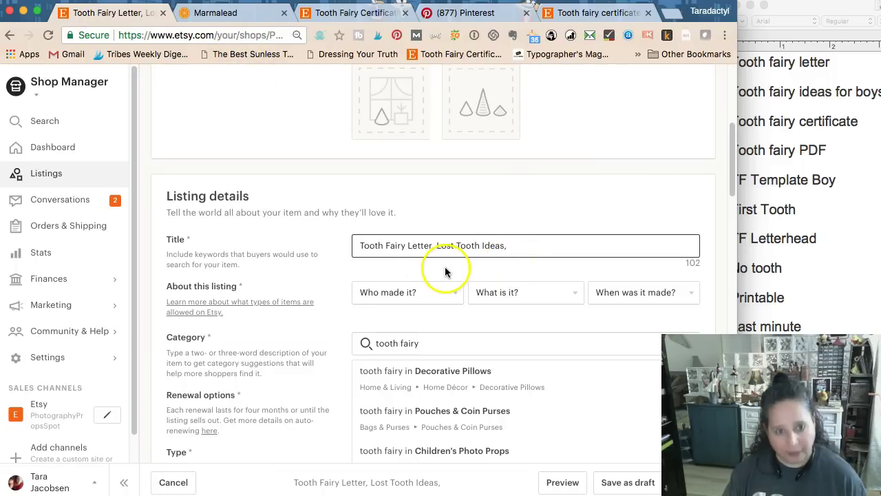
Switch to Marmalead and clear all four keywords from the comparison.
{"action": "left_click", "coordinate": [203, 14]}
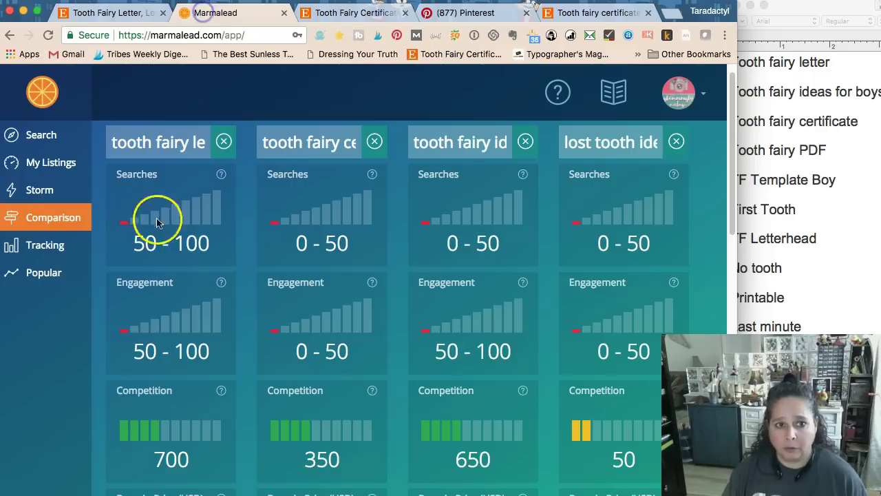
{"action": "left_click", "coordinate": [525, 143]}
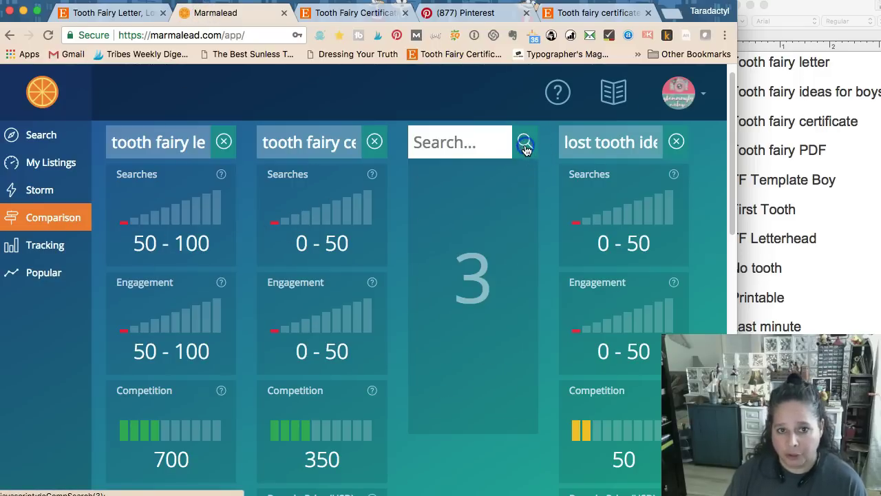
{"action": "left_click", "coordinate": [676, 143]}
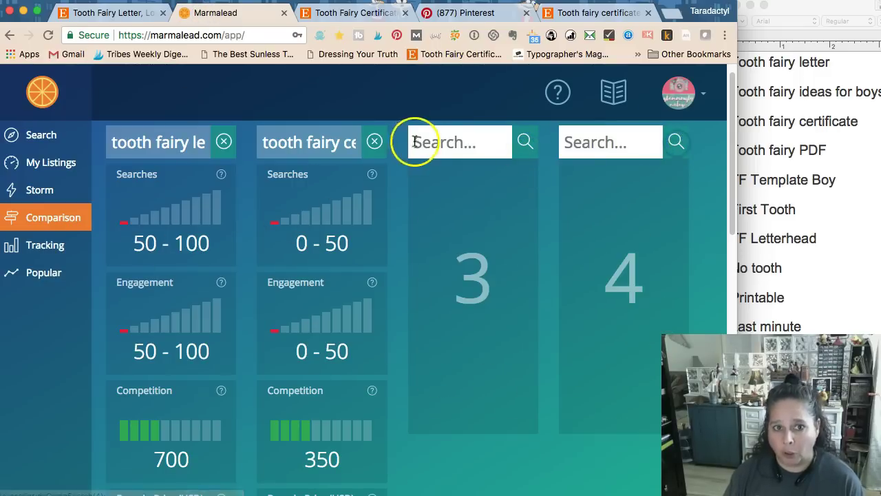
{"action": "left_click", "coordinate": [375, 142]}
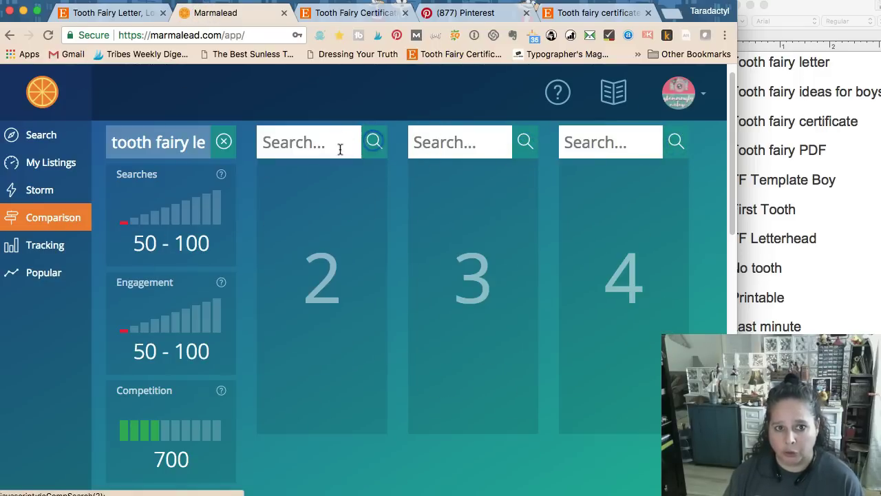
{"action": "left_click", "coordinate": [224, 142]}
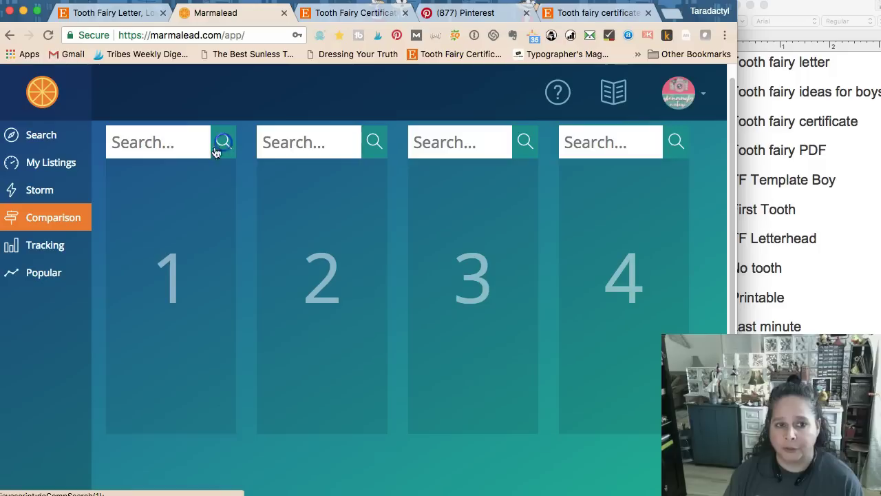
Add "tooth fairy printable" as the first keyword in the emptied Marmalead comparison.
{"action": "left_click", "coordinate": [157, 141]}
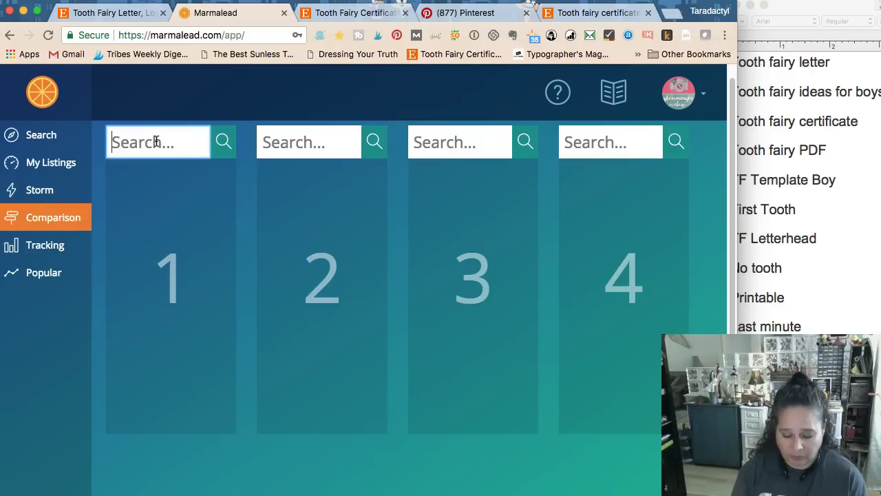
{"action": "type", "text": "too"}
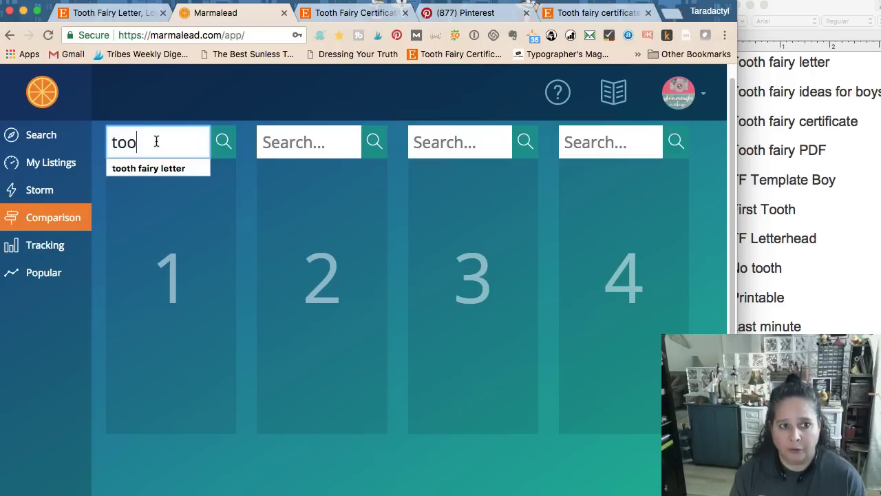
{"action": "type", "text": "th fairy "}
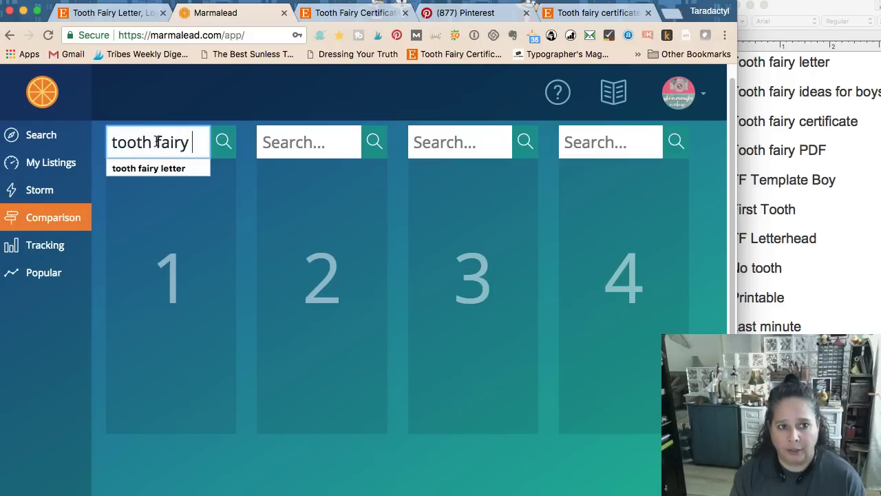
{"action": "type", "text": "printable"}
{"action": "key", "text": "Return"}
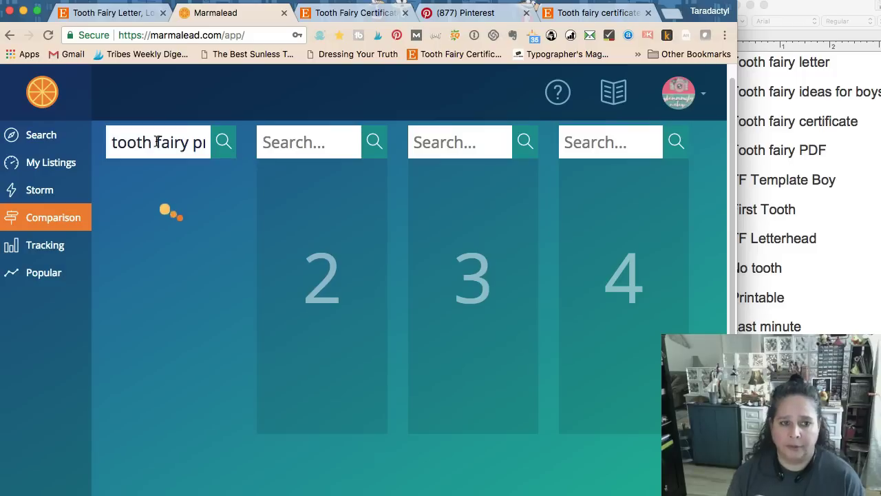
Add "tooth fairy pdf" as the second keyword in the comparison.
{"action": "left_click", "coordinate": [305, 142]}
{"action": "type", "text": "too"}
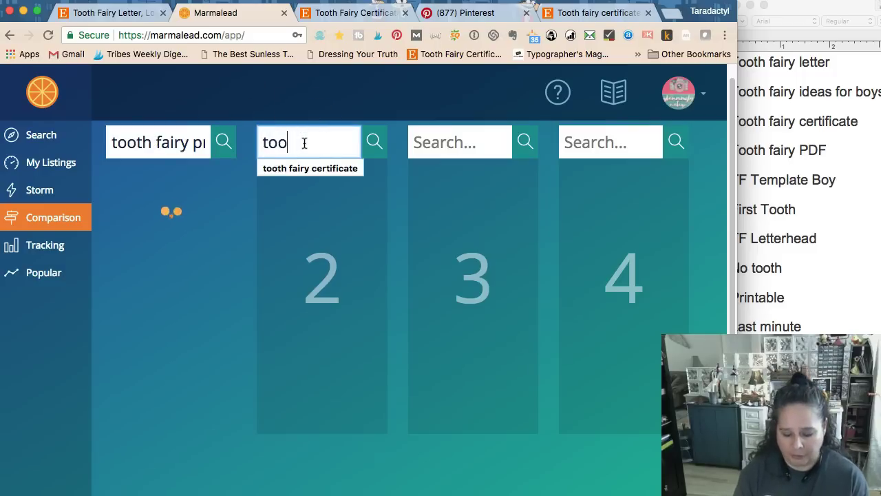
{"action": "type", "text": "th fairy pdf"}
{"action": "key", "text": "Return"}
Add "personalized tooth fairy" as the third comparison keyword and check its full wording.
{"action": "left_click", "coordinate": [480, 148]}
{"action": "type", "text": "personalized tooth fairy"}
{"action": "key", "text": "Return"}
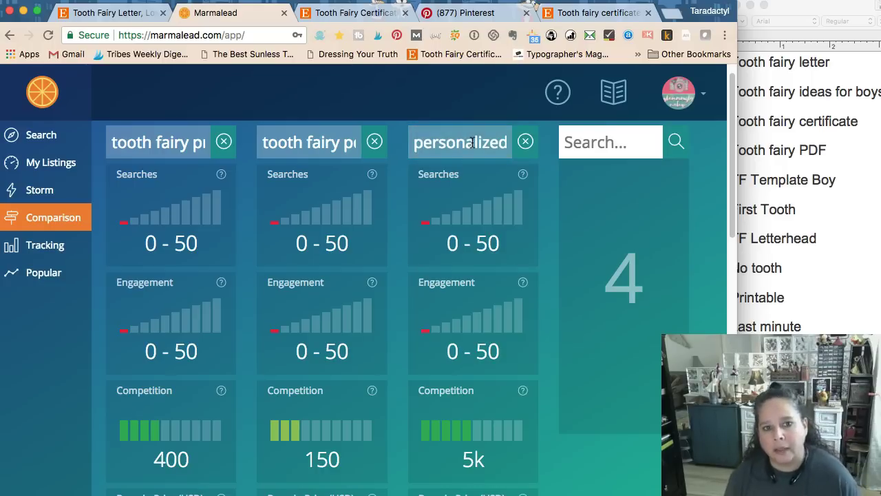
{"action": "left_click_drag", "start_coordinate": [444, 142], "coordinate": [508, 146]}
{"action": "left_click", "coordinate": [437, 399]}
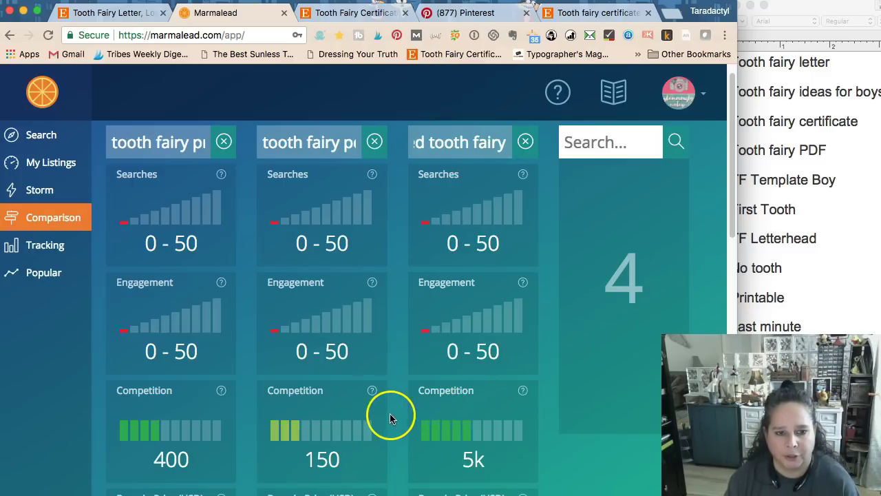
Look through the Etsy listing form's shipping, inventory and pricing sections and the remaining keyword ideas in the notes.
{"action": "left_click", "coordinate": [854, 205]}
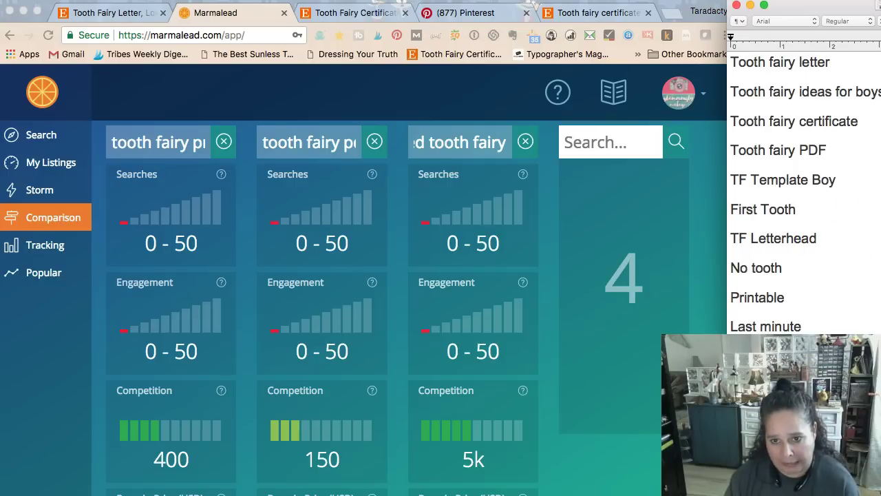
{"action": "left_click", "coordinate": [90, 13]}
{"action": "scroll", "coordinate": [338, 303], "scroll_direction": "down", "scroll_amount": 20}
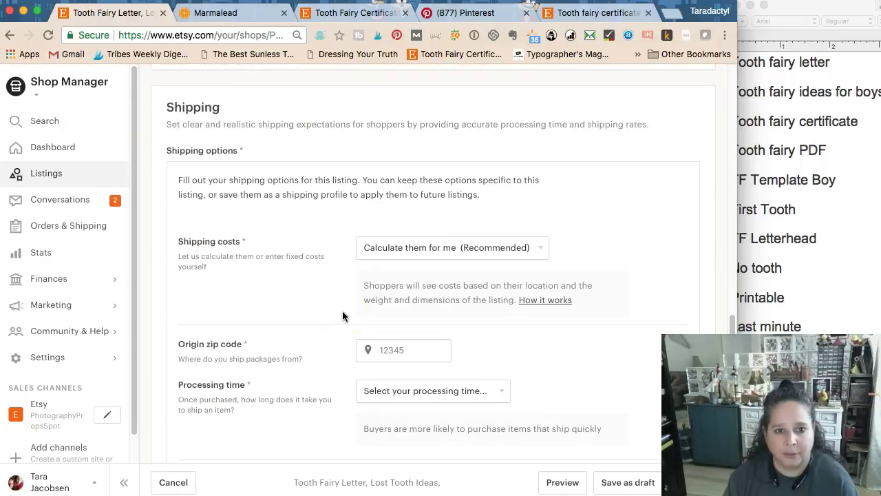
{"action": "scroll", "coordinate": [343, 316], "scroll_direction": "down", "scroll_amount": 5}
{"action": "scroll", "coordinate": [343, 316], "scroll_direction": "up", "scroll_amount": 14}
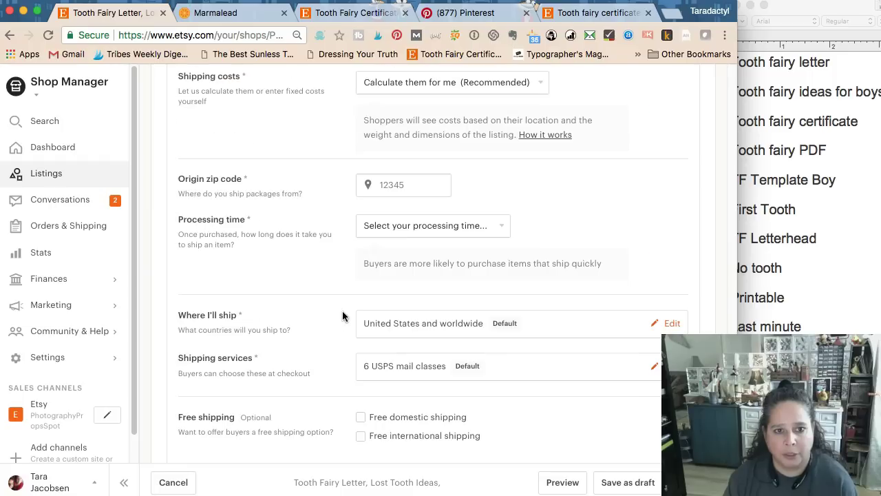
{"action": "scroll", "coordinate": [343, 316], "scroll_direction": "up", "scroll_amount": 8}
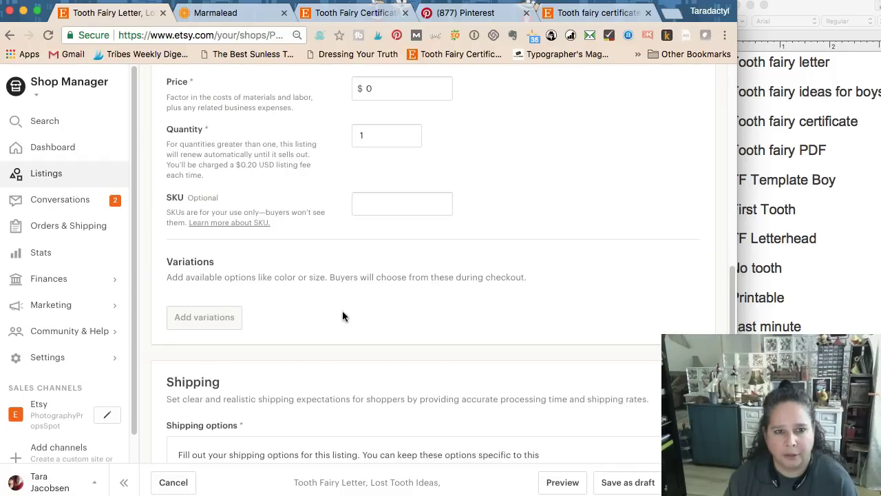
{"action": "scroll", "coordinate": [342, 310], "scroll_direction": "up", "scroll_amount": 1}
{"action": "left_click", "coordinate": [744, 202]}
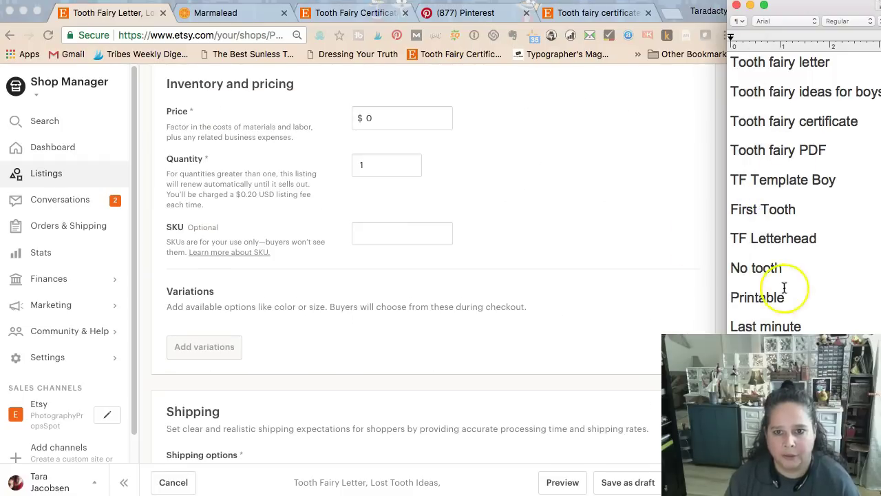
{"action": "scroll", "coordinate": [784, 282], "scroll_direction": "down", "scroll_amount": 2}
{"action": "scroll", "coordinate": [798, 274], "scroll_direction": "down", "scroll_amount": 1}
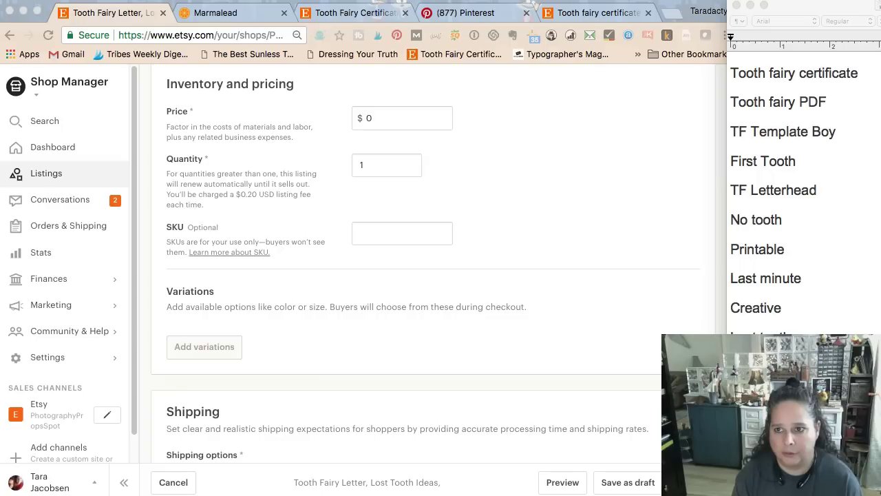
{"action": "left_click", "coordinate": [561, 151]}
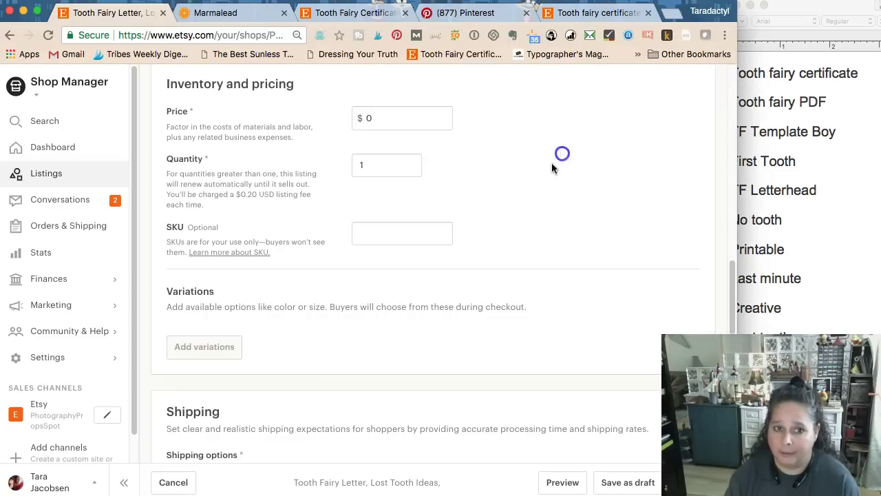
Add "personalized custom" and "tooth fairy letter" as tags on the Etsy listing.
{"action": "scroll", "coordinate": [446, 227], "scroll_direction": "up", "scroll_amount": 10}
{"action": "left_click", "coordinate": [418, 399]}
{"action": "type", "text": "personalized custom"}
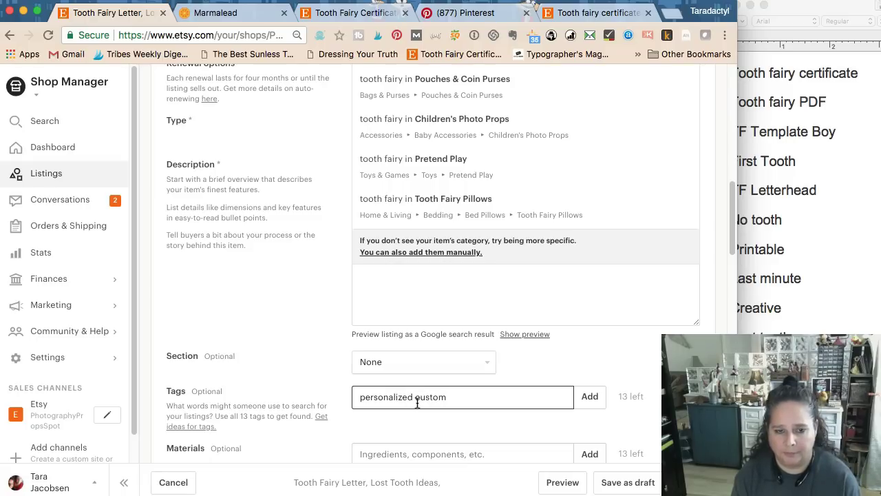
{"action": "key", "text": "super+a"}
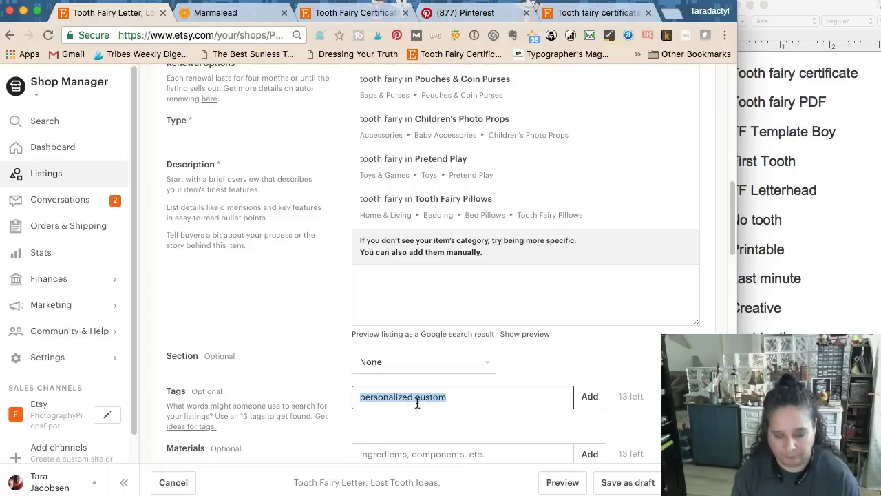
{"action": "key", "text": "Return"}
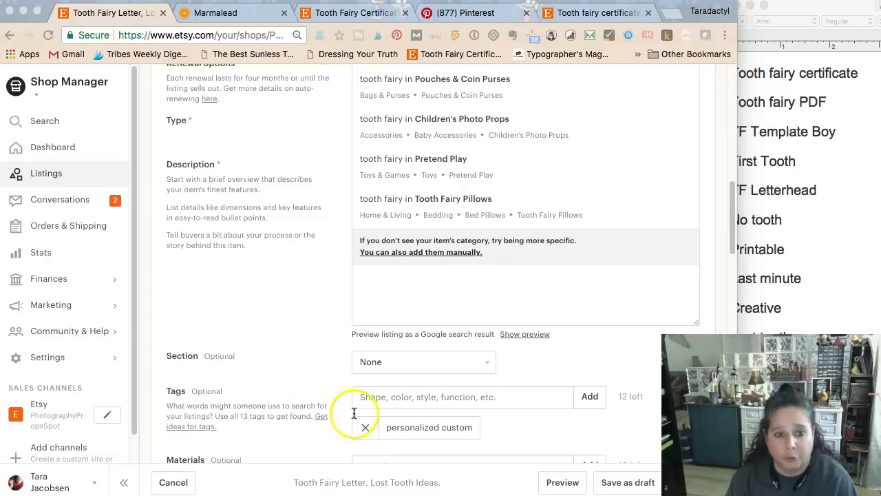
{"action": "left_click", "coordinate": [385, 396]}
{"action": "type", "text": "tooth fairy letter"}
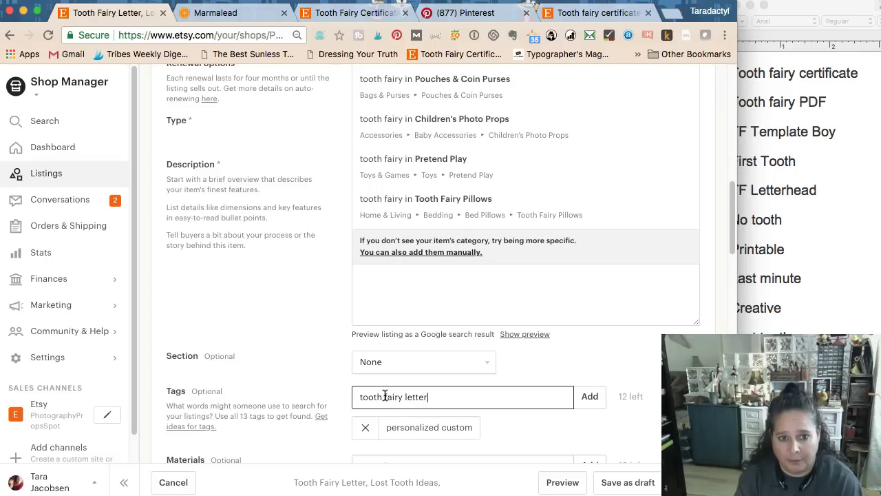
{"action": "key", "text": "Return"}
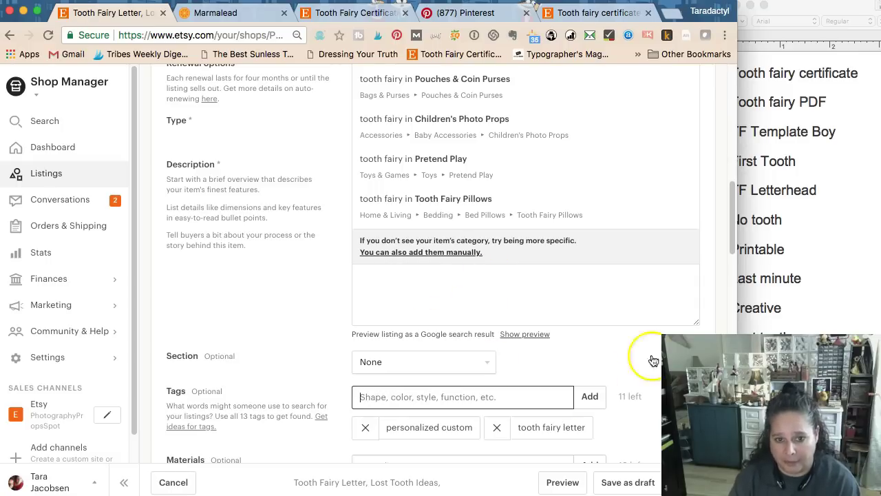
Switch to TextEdit and list "personalized custom, tooth fairy letter," in the untitled note.
{"action": "key", "text": "super+Tab"}
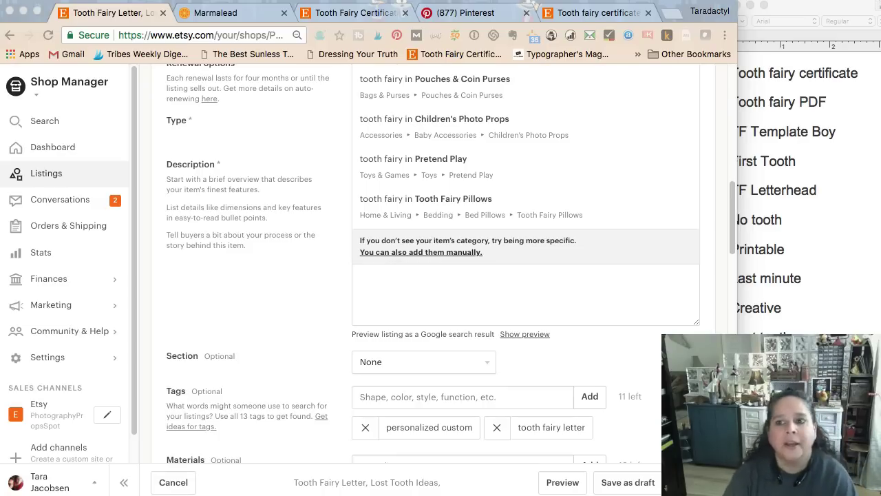
{"action": "key", "text": "super+Tab"}
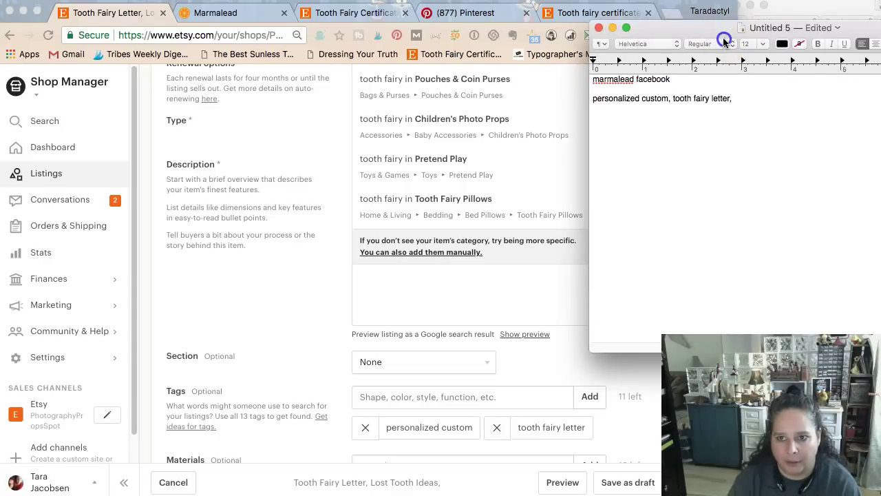
{"action": "key", "text": "super+Tab"}
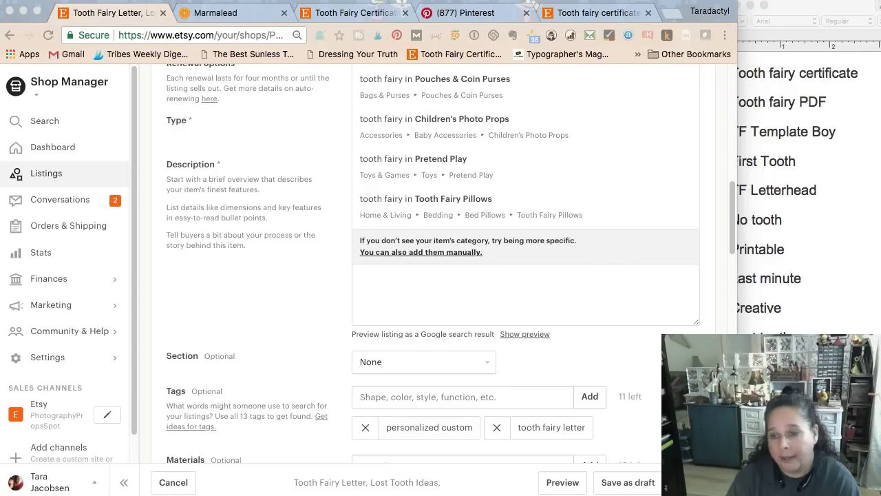
Remove both listing tags and re-add them together by pasting "tooth fairy letter, personalized custom," from the text note.
{"action": "left_click", "coordinate": [365, 427]}
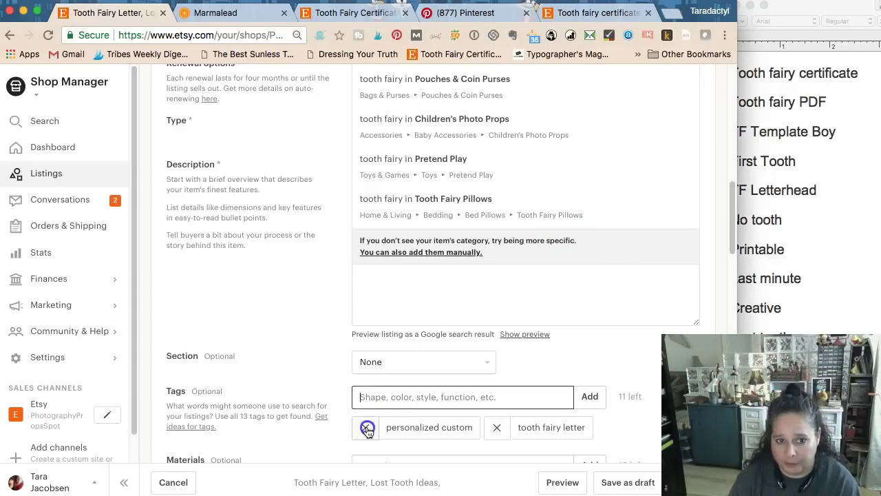
{"action": "left_click", "coordinate": [366, 427]}
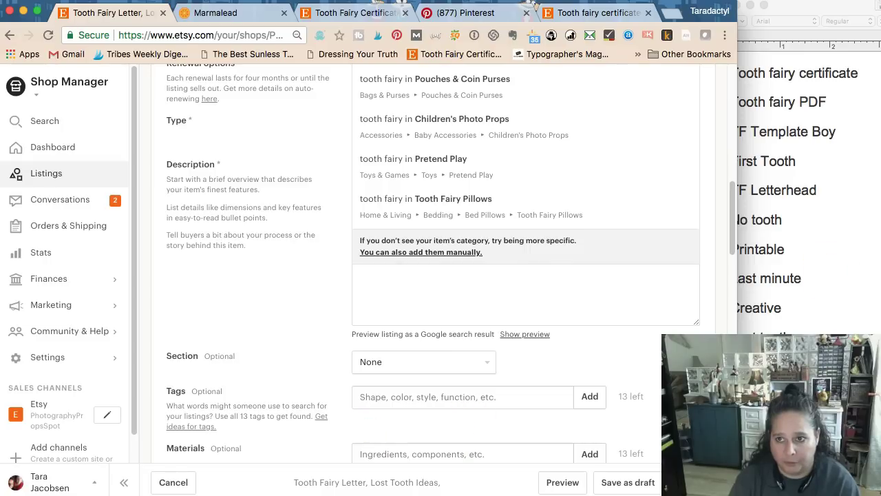
{"action": "key", "text": "super+Tab"}
{"action": "left_click", "coordinate": [604, 132]}
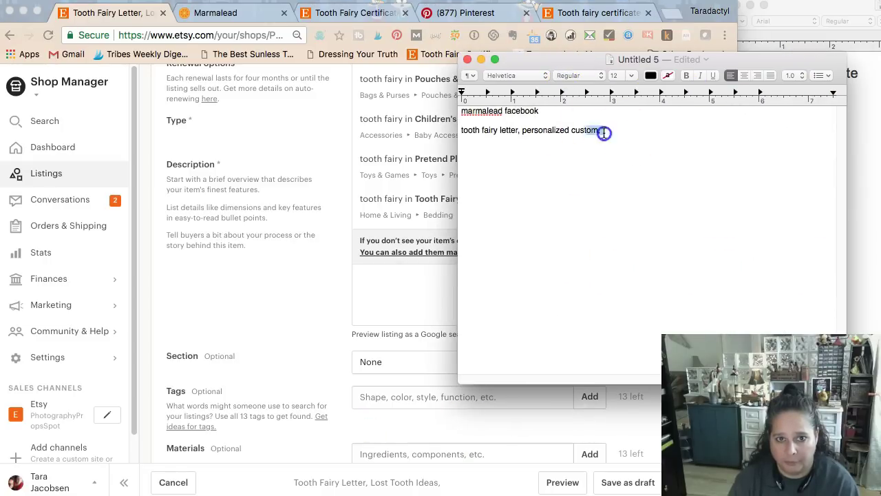
{"action": "left_click", "coordinate": [458, 130], "text": "shift"}
{"action": "key", "text": "super+c"}
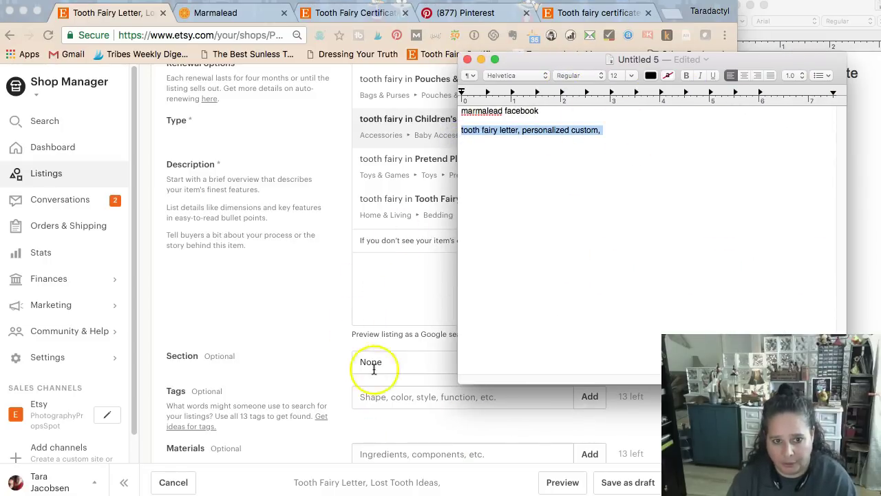
{"action": "key", "text": "super+Tab"}
{"action": "left_click", "coordinate": [389, 396]}
{"action": "key", "text": "super+v"}
{"action": "left_click", "coordinate": [590, 397]}
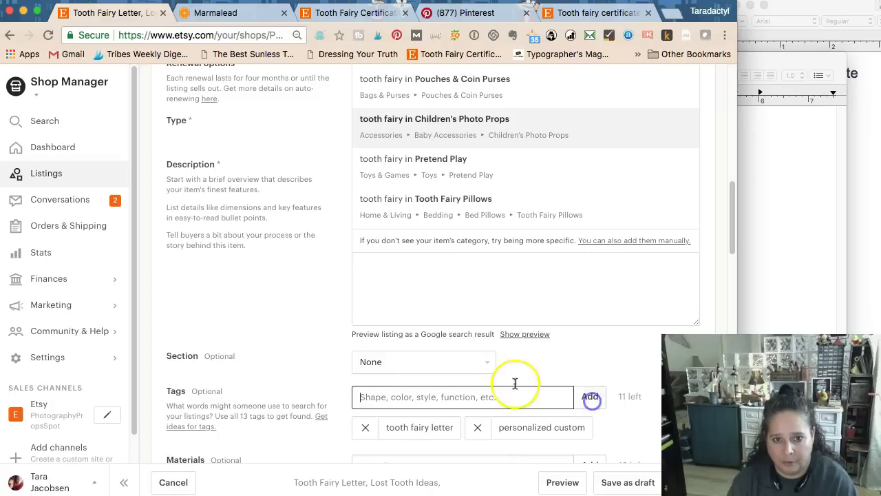
{"action": "left_click", "coordinate": [772, 61]}
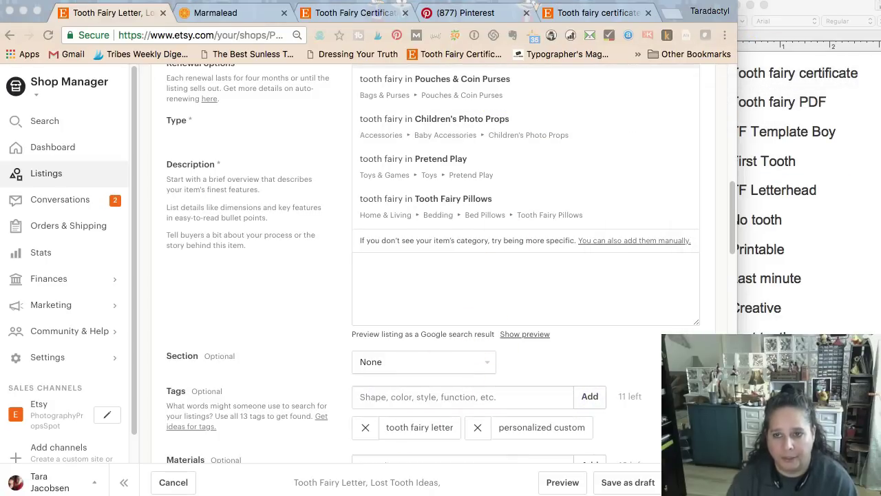
Compare searches, engagement and competition of the three Marmalead keywords, checking them against the current listing title and the competing certificate listing.
{"action": "left_click", "coordinate": [202, 14]}
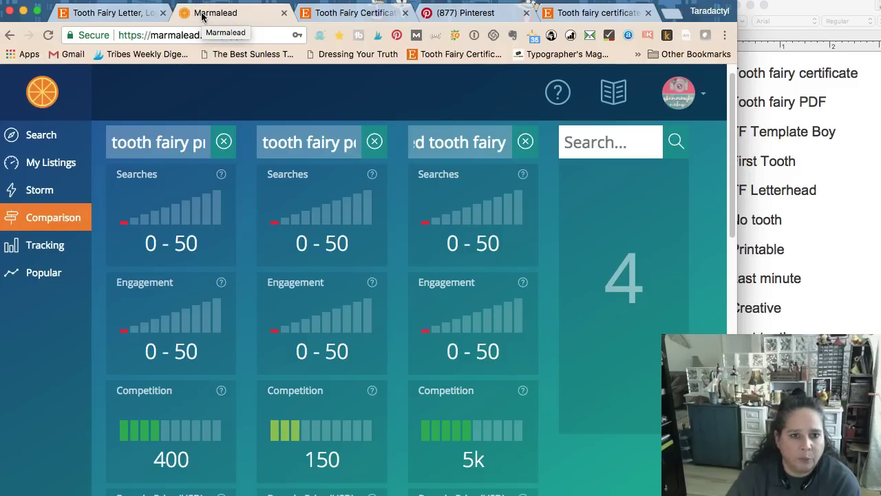
{"action": "mouse_move", "coordinate": [369, 399]}
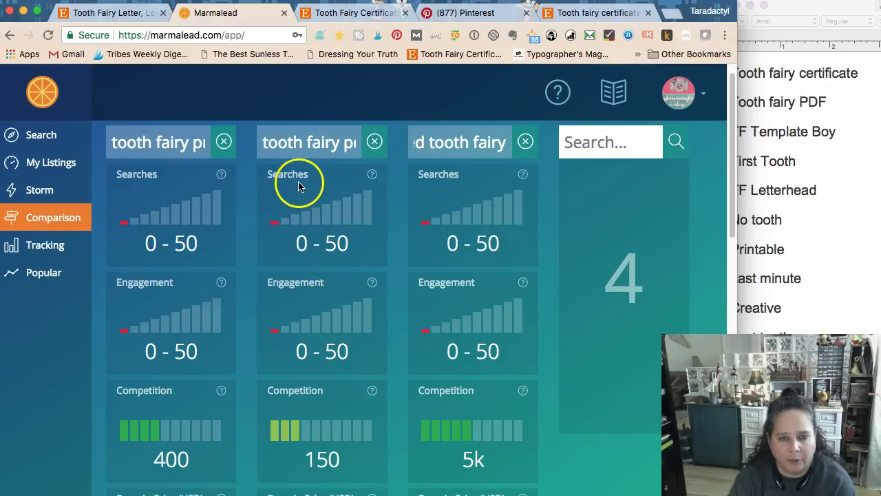
{"action": "left_click", "coordinate": [107, 12]}
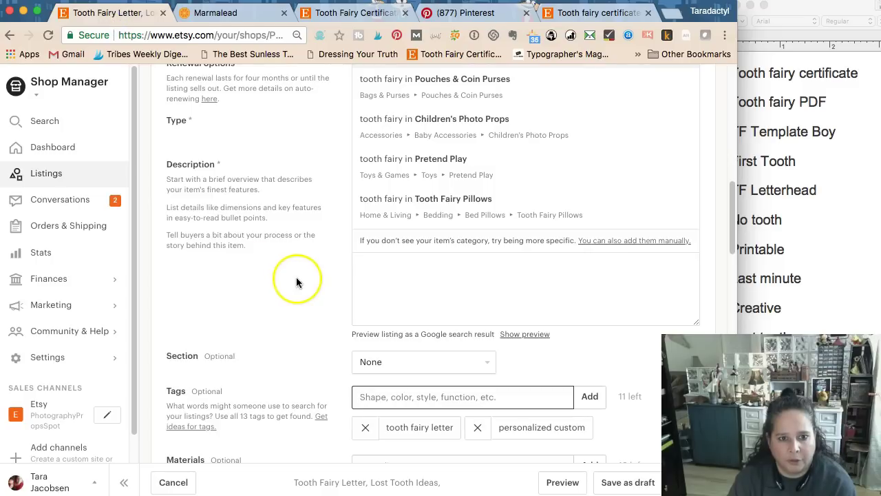
{"action": "scroll", "coordinate": [344, 324], "scroll_direction": "up", "scroll_amount": 15}
{"action": "scroll", "coordinate": [357, 330], "scroll_direction": "down", "scroll_amount": 10}
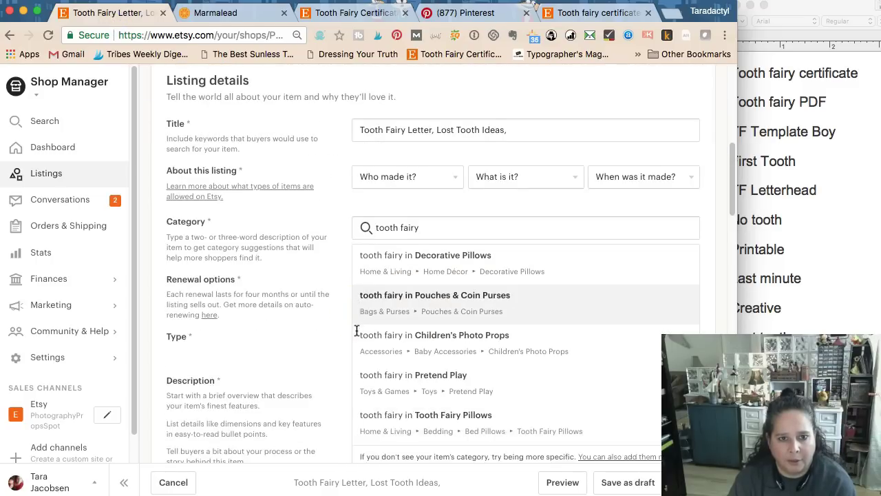
{"action": "left_click", "coordinate": [555, 177]}
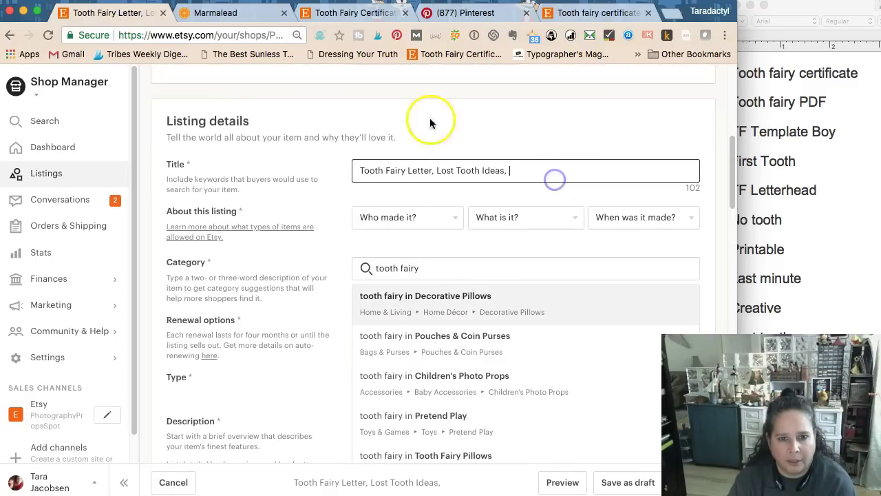
{"action": "left_click", "coordinate": [252, 13]}
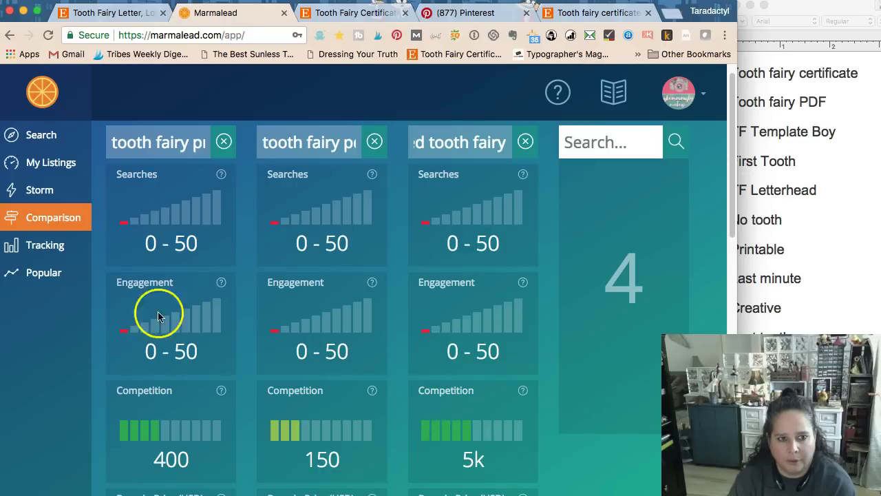
{"action": "left_click", "coordinate": [183, 150]}
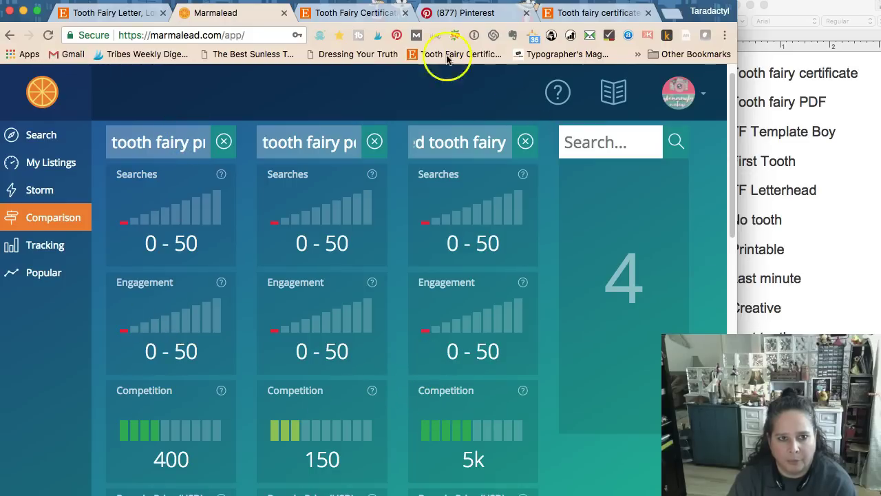
{"action": "left_click", "coordinate": [349, 18]}
Append "Printable Certificate," to the Etsy listing title.
{"action": "left_click", "coordinate": [117, 13]}
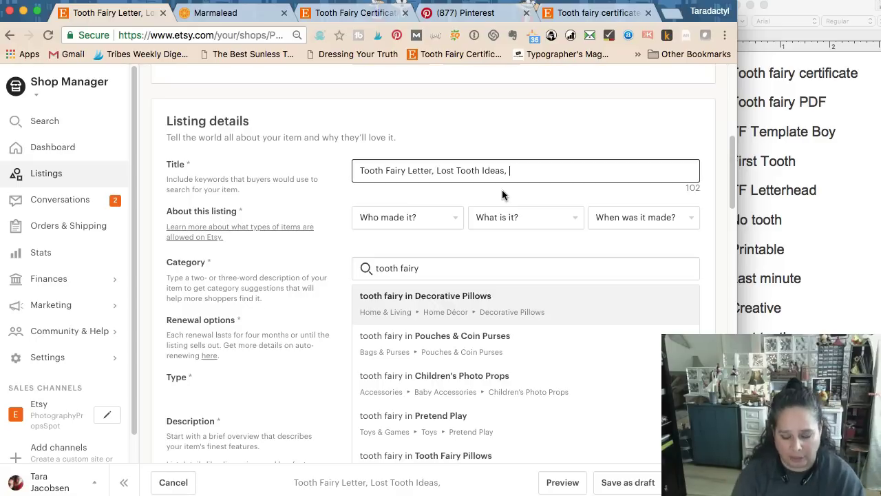
{"action": "type", "text": "Printable"}
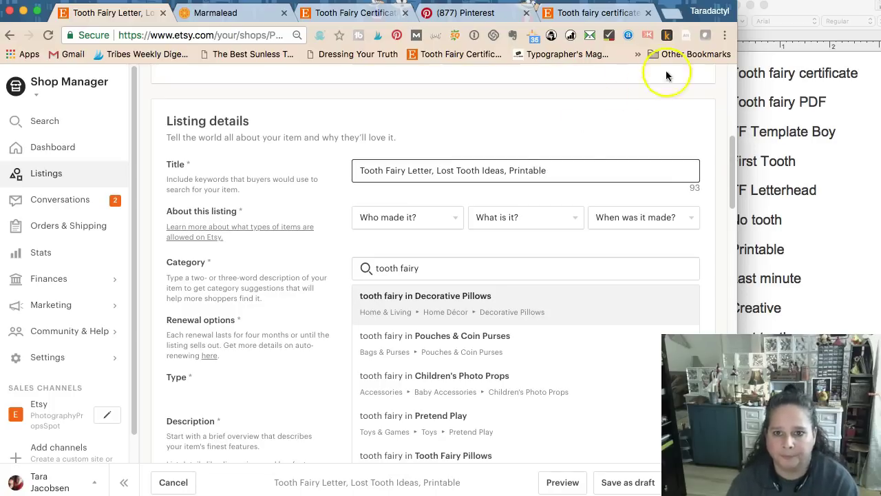
{"action": "type", "text": " C"}
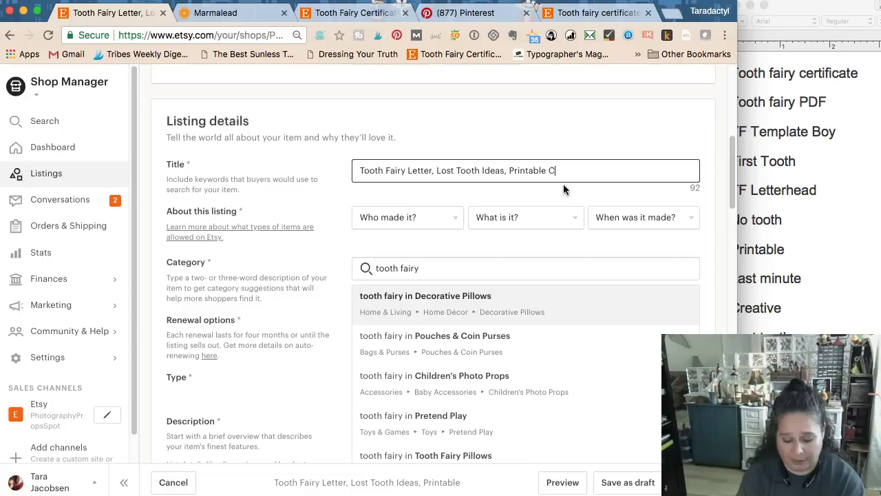
{"action": "type", "text": "ertificate,"}
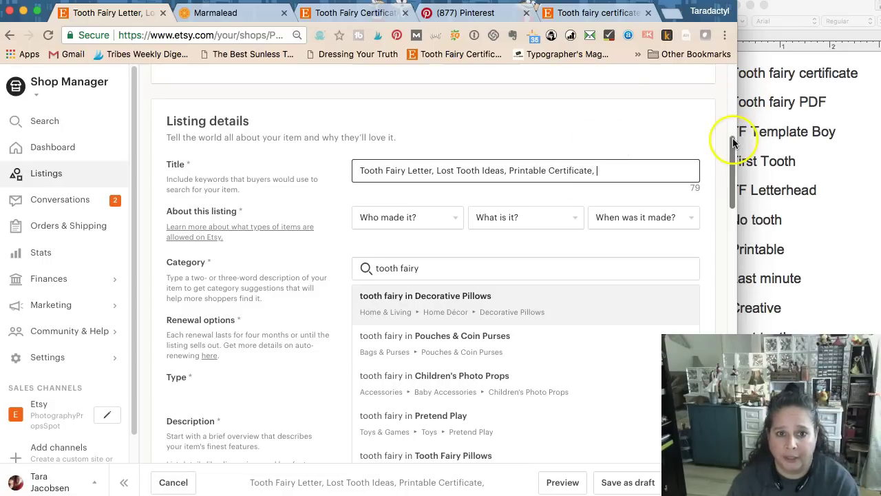
Delete "Tooth fairy certificate" from the keyword list in the notes.
{"action": "left_click", "coordinate": [784, 116]}
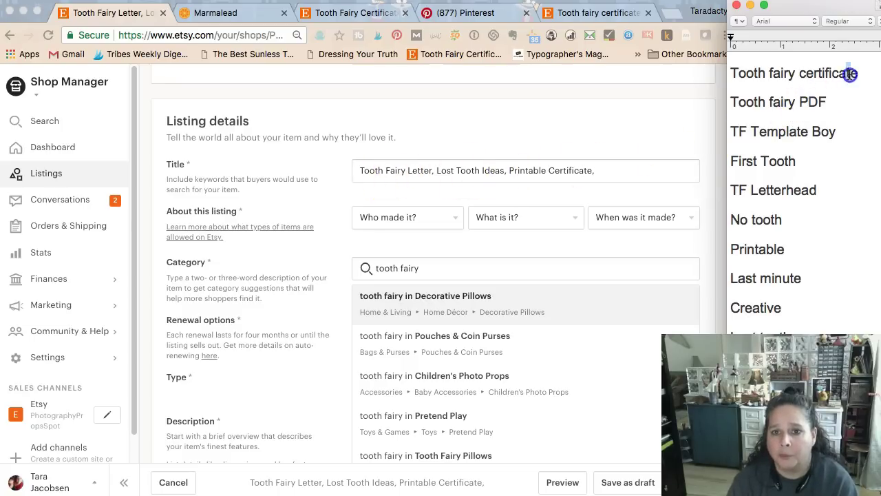
{"action": "left_click_drag", "start_coordinate": [849, 73], "coordinate": [721, 78]}
{"action": "left_click", "coordinate": [830, 103]}
{"action": "left_click_drag", "start_coordinate": [858, 73], "coordinate": [728, 75]}
{"action": "type", "text": "e"}
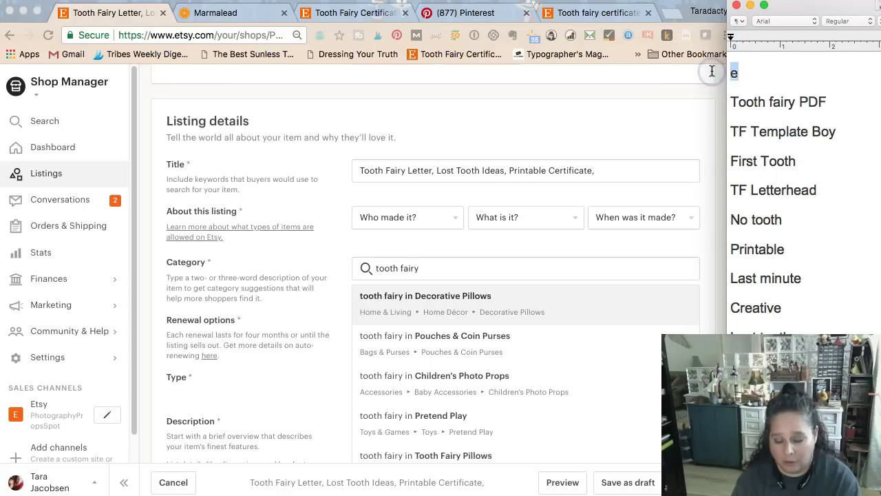
{"action": "key", "text": "BackSpace"}
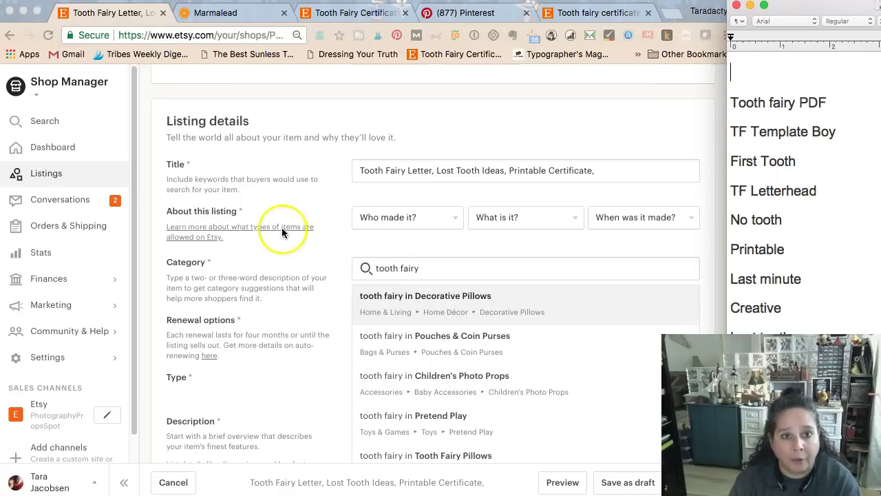
Review the competing tooth fairy certificate listing and append "For Girls," to the listing title.
{"action": "left_click", "coordinate": [330, 12]}
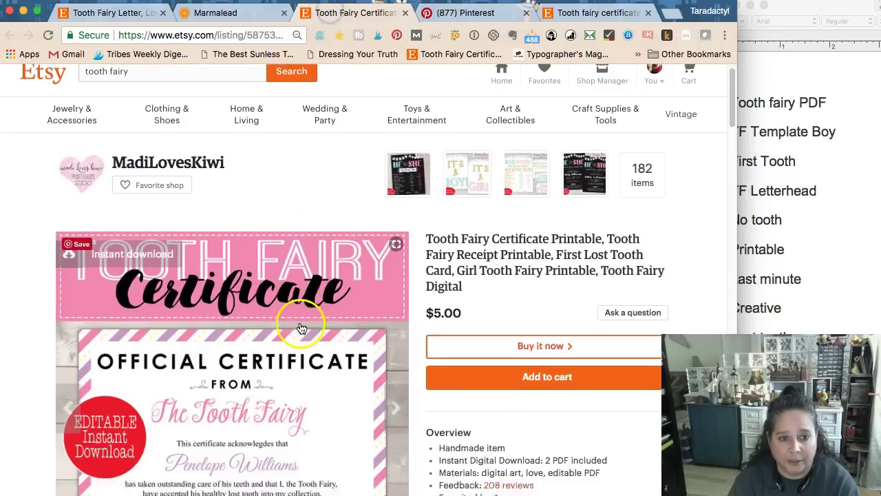
{"action": "scroll", "coordinate": [296, 337], "scroll_direction": "down", "scroll_amount": 3}
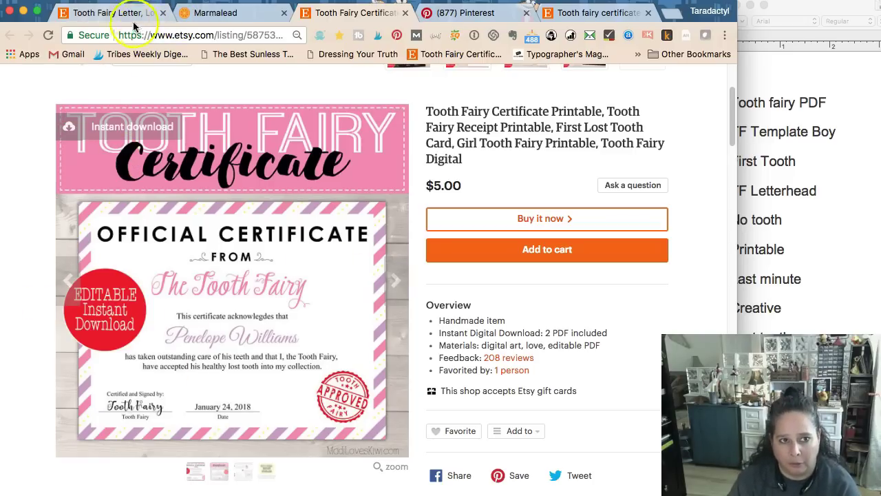
{"action": "left_click", "coordinate": [110, 12]}
{"action": "type", "text": "For Girls,"}
Check the keyword notes and insert "Template" before "For Girls," in the listing title.
{"action": "left_click", "coordinate": [856, 230]}
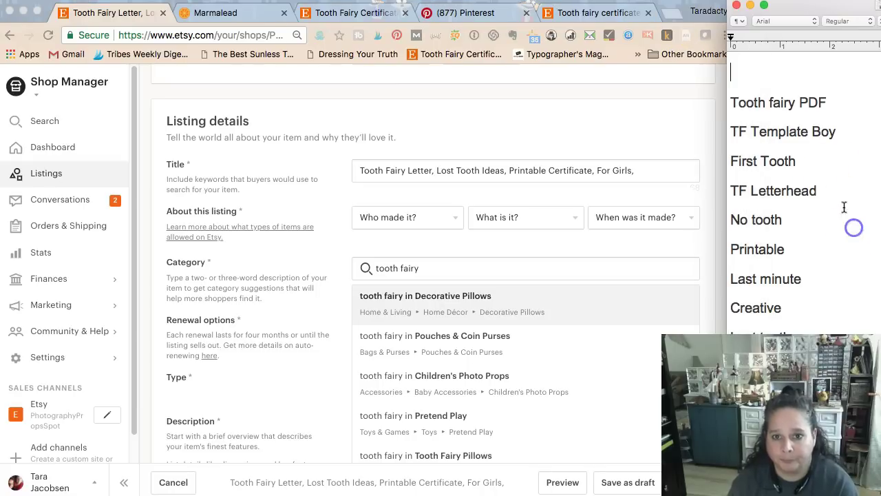
{"action": "left_click", "coordinate": [599, 170]}
{"action": "type", "text": "Template"}
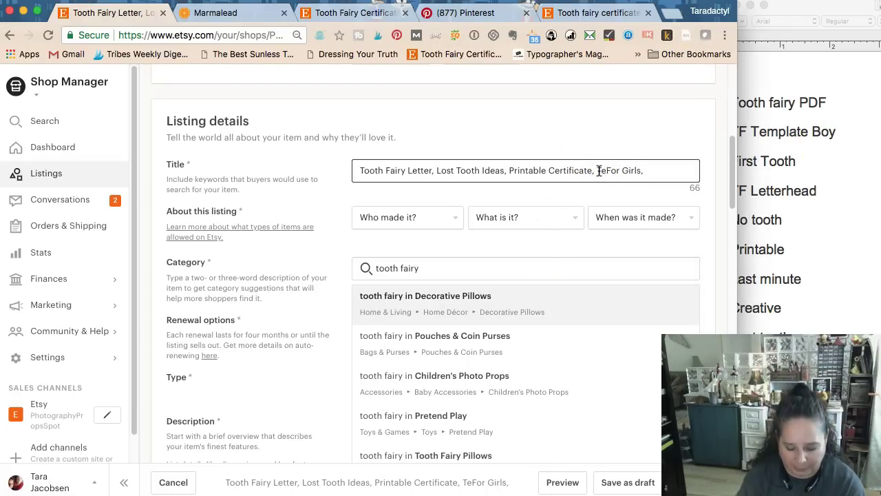
Delete "TF Template Boy" and the adjacent blank line from the keyword list in the notes.
{"action": "left_click", "coordinate": [790, 156]}
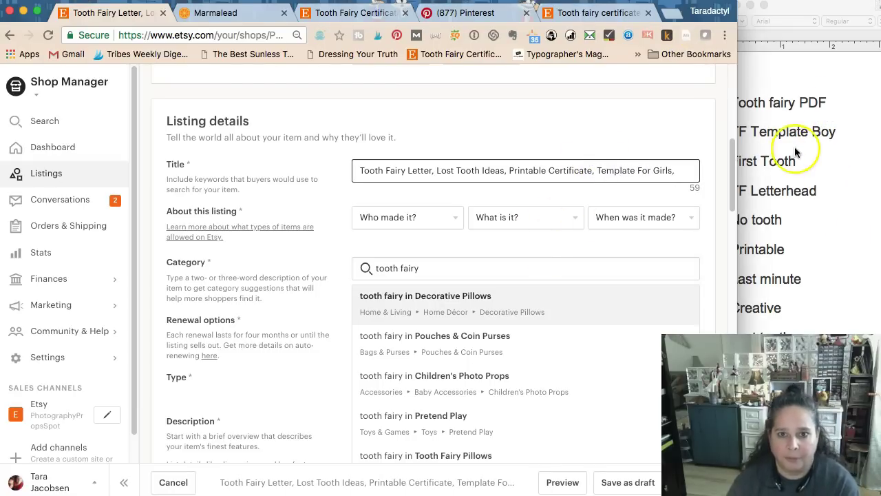
{"action": "left_click", "coordinate": [783, 278]}
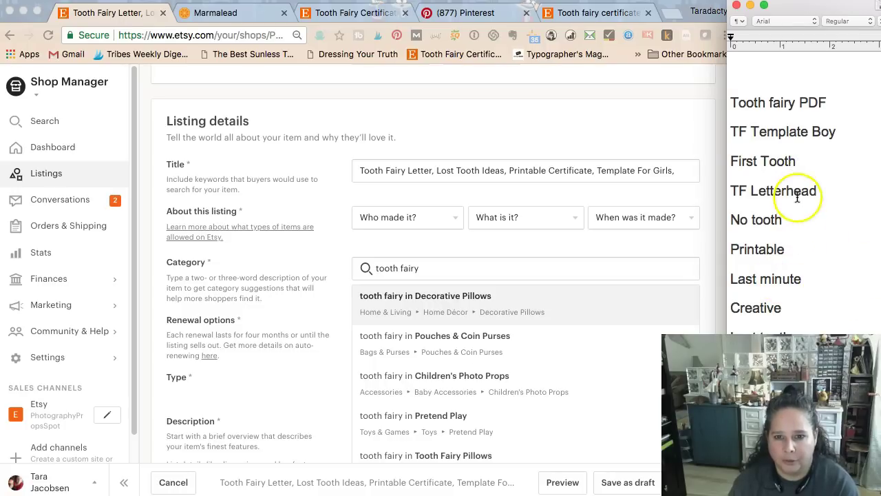
{"action": "left_click_drag", "start_coordinate": [837, 131], "coordinate": [693, 133]}
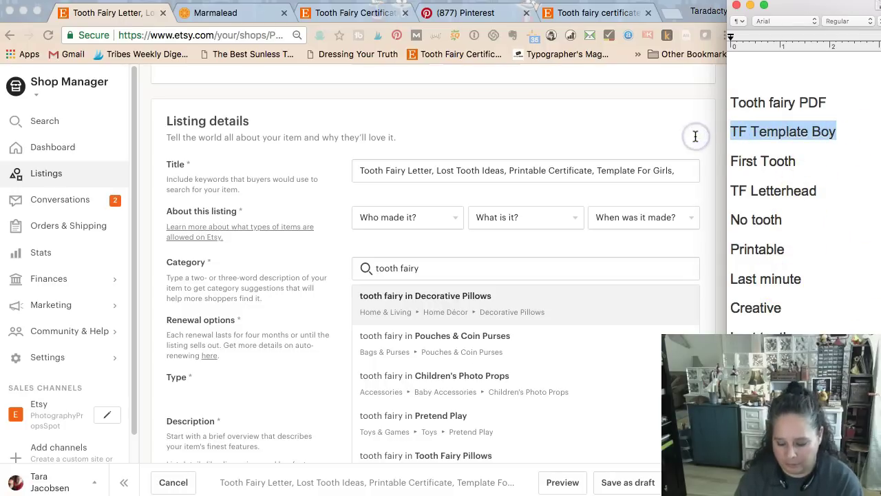
{"action": "key", "text": "BackSpace"}
{"action": "key", "text": "BackSpace"}
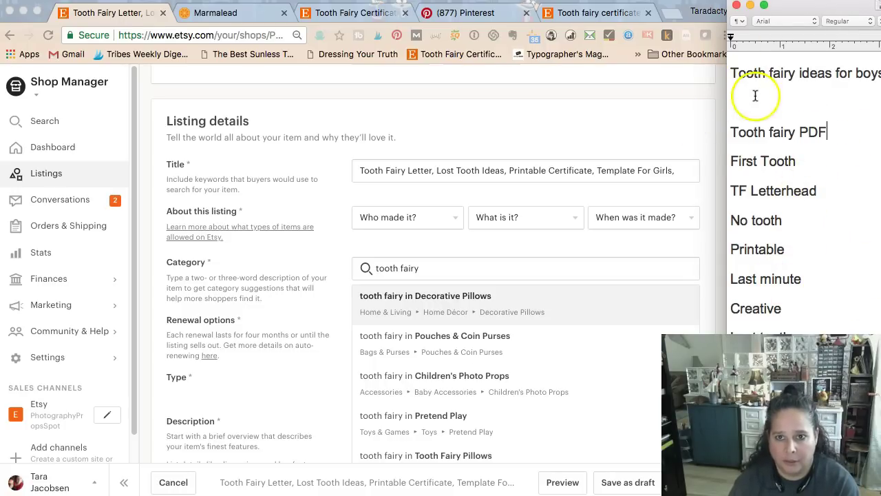
{"action": "key", "text": "BackSpace"}
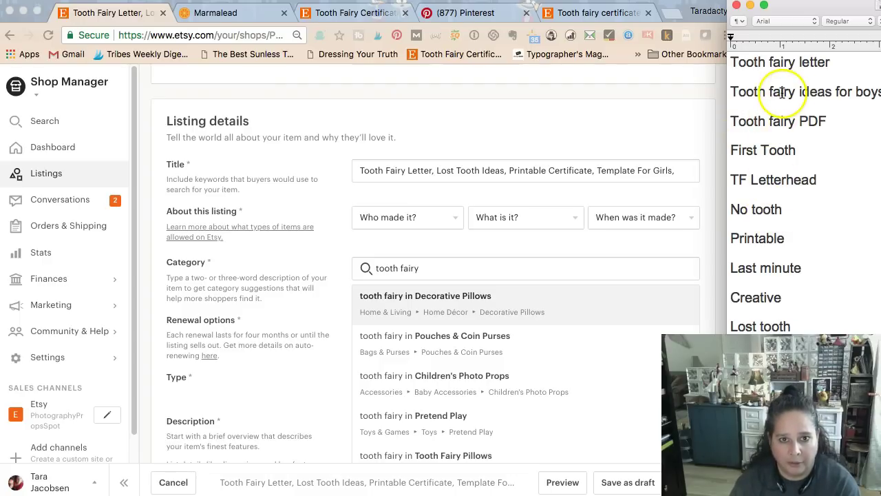
Delete the "Tooth fairy letter" and "Tooth fairy ideas for boys" entries from the keyword notes.
{"action": "left_click", "coordinate": [805, 69]}
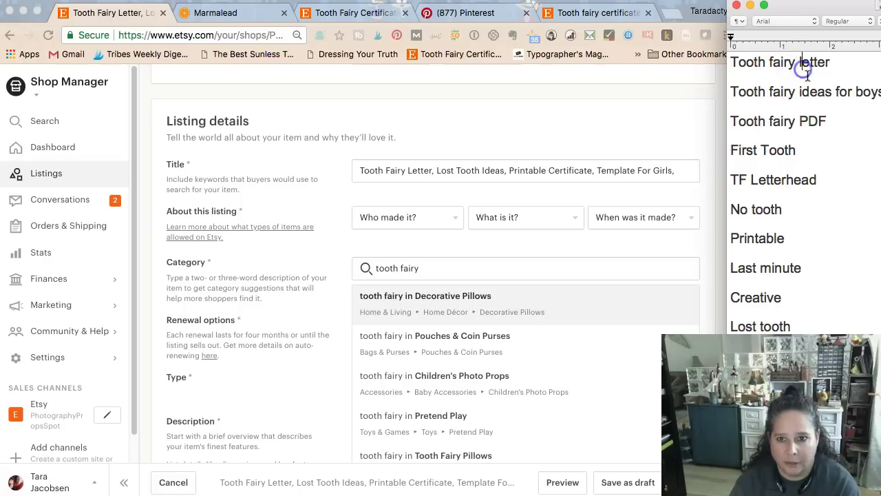
{"action": "left_click_drag", "start_coordinate": [880, 95], "coordinate": [748, 64]}
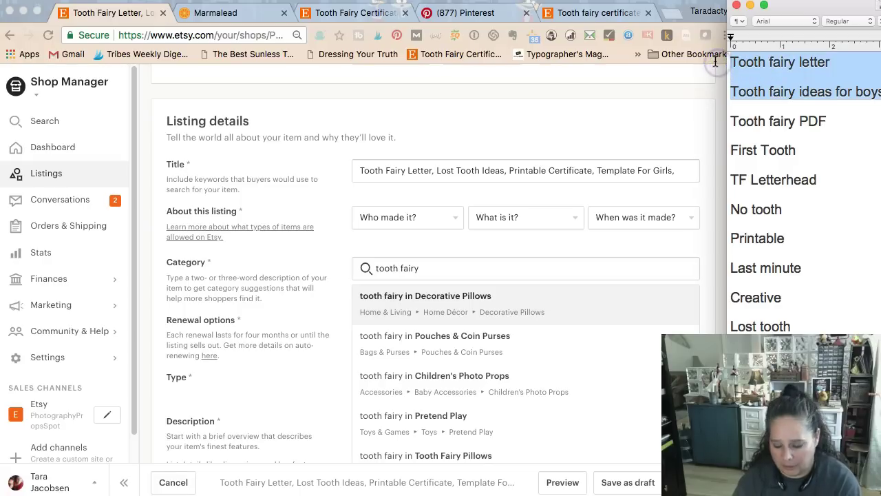
{"action": "key", "text": "BackSpace"}
Append "PDF Letterhead" after "Template For Girls," in the Etsy listing title.
{"action": "left_click", "coordinate": [637, 171]}
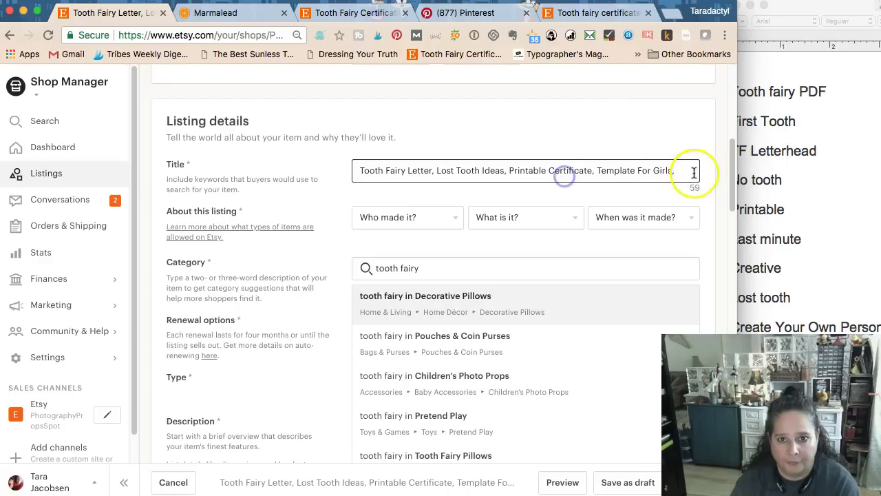
{"action": "left_click", "coordinate": [834, 146]}
{"action": "left_click", "coordinate": [622, 170]}
{"action": "left_click", "coordinate": [690, 171]}
{"action": "type", "text": "PDF"}
{"action": "type", "text": " - E"}
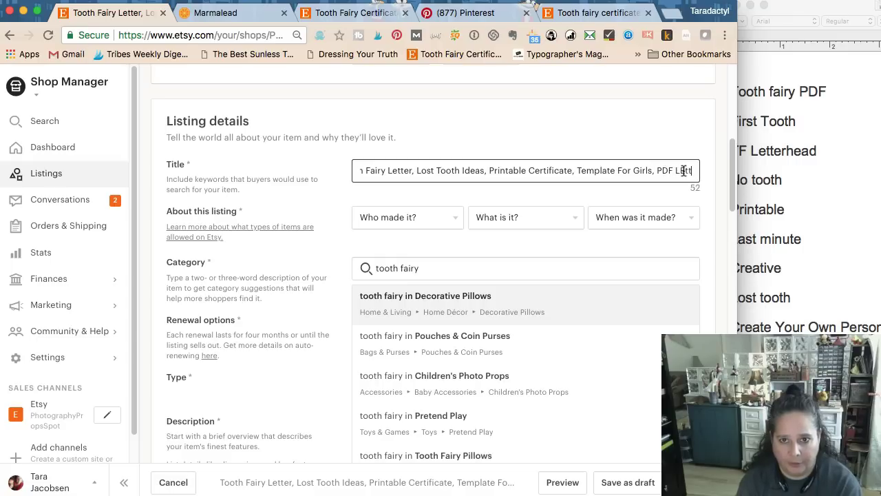
{"action": "type", "text": "ter"}
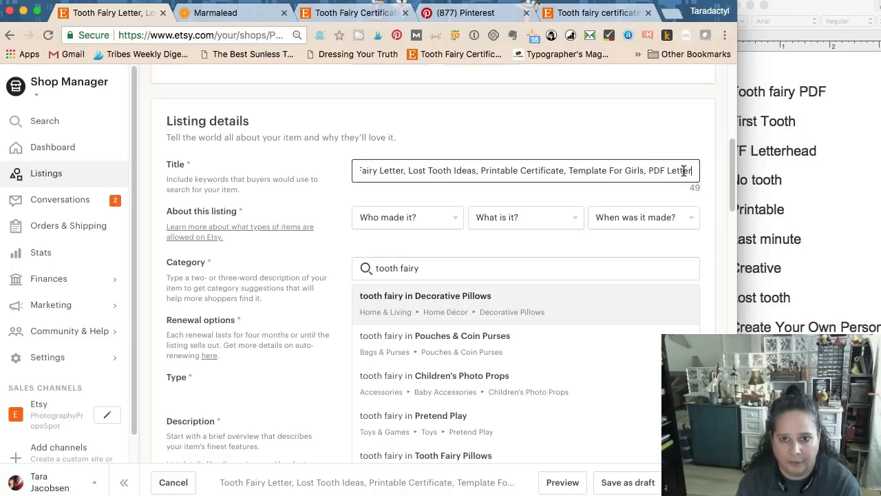
{"action": "type", "text": "head"}
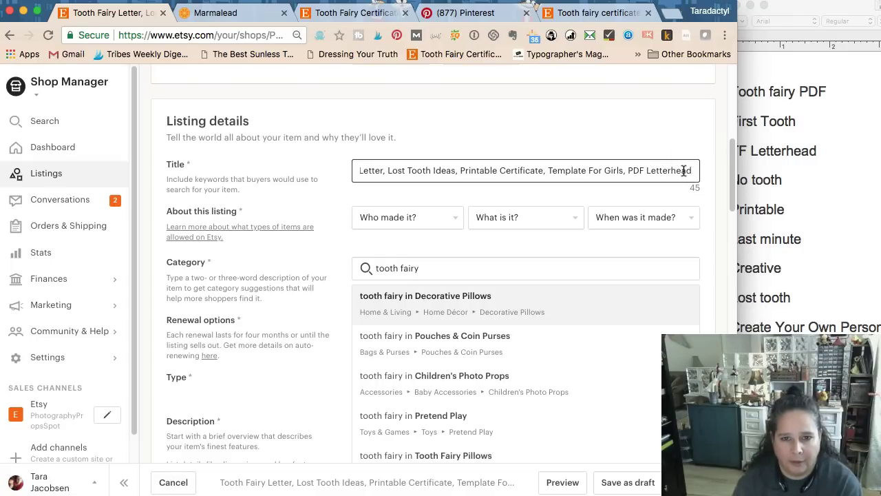
Search Marmalead for "tooth fairy letter" and close the Pinterest page.
{"action": "left_click", "coordinate": [190, 12]}
{"action": "left_click", "coordinate": [48, 132]}
{"action": "left_click", "coordinate": [264, 88]}
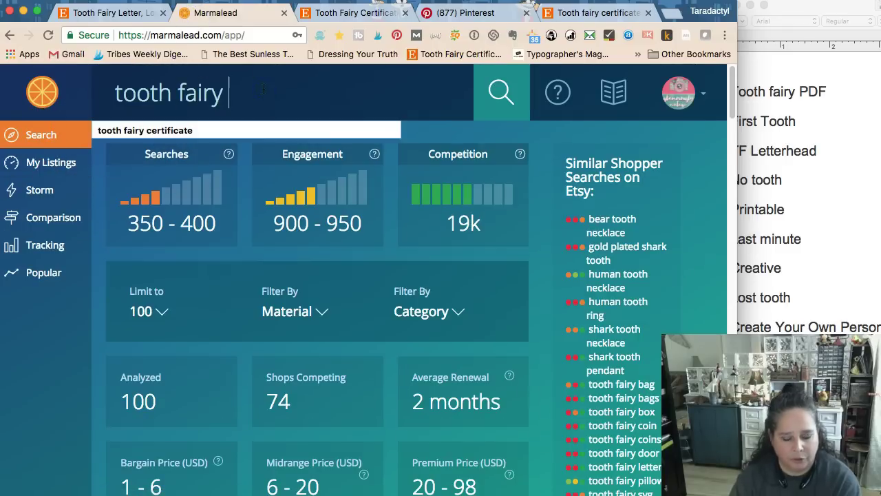
{"action": "type", "text": "letter"}
{"action": "key", "text": "Return"}
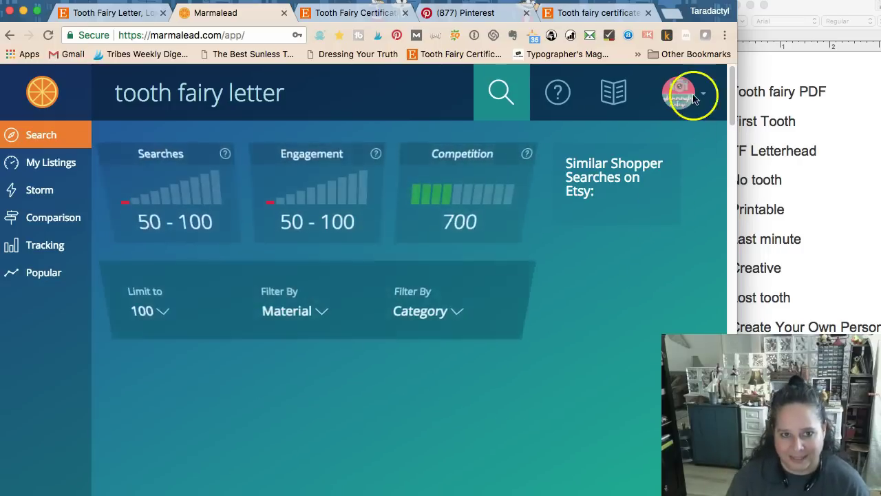
{"action": "left_click", "coordinate": [524, 13]}
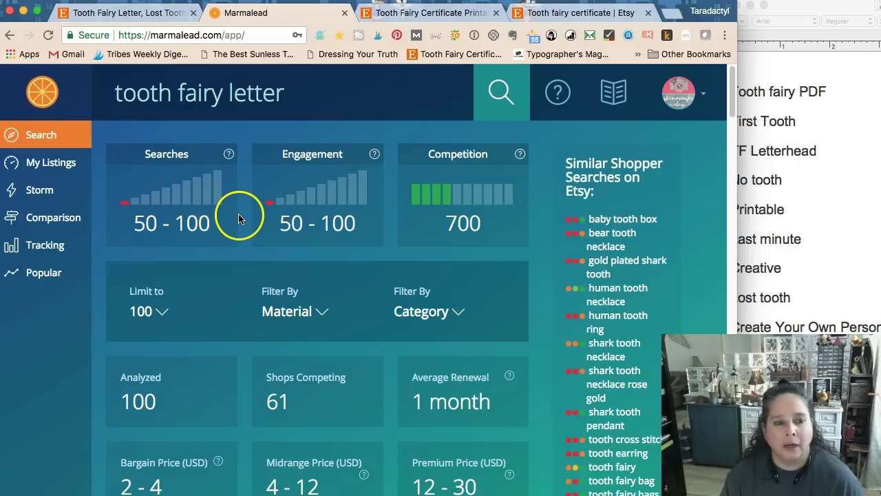
Examine the search, engagement and competition figures, material and category breakdowns, prices and similar shopper searches for "tooth fairy letter".
{"action": "scroll", "coordinate": [244, 226], "scroll_direction": "up", "scroll_amount": 1}
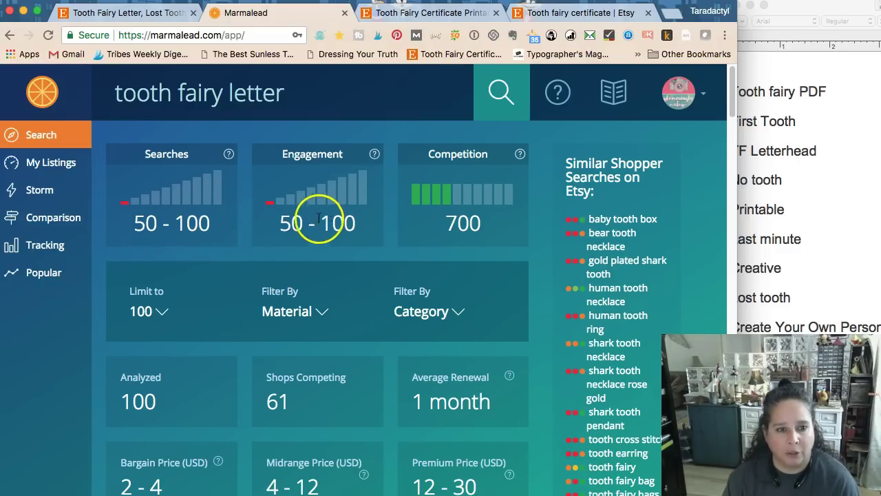
{"action": "scroll", "coordinate": [404, 252], "scroll_direction": "down", "scroll_amount": 1}
{"action": "left_click", "coordinate": [454, 275]}
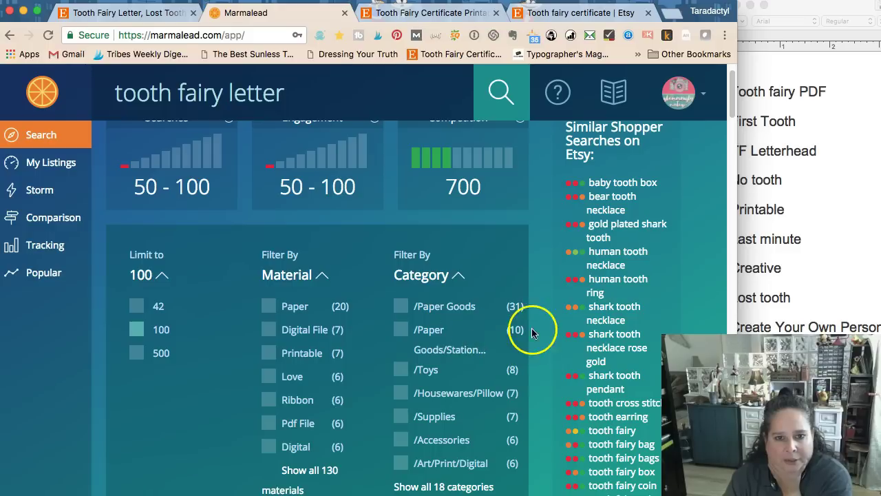
{"action": "scroll", "coordinate": [459, 324], "scroll_direction": "down", "scroll_amount": 1}
{"action": "scroll", "coordinate": [460, 324], "scroll_direction": "down", "scroll_amount": 4}
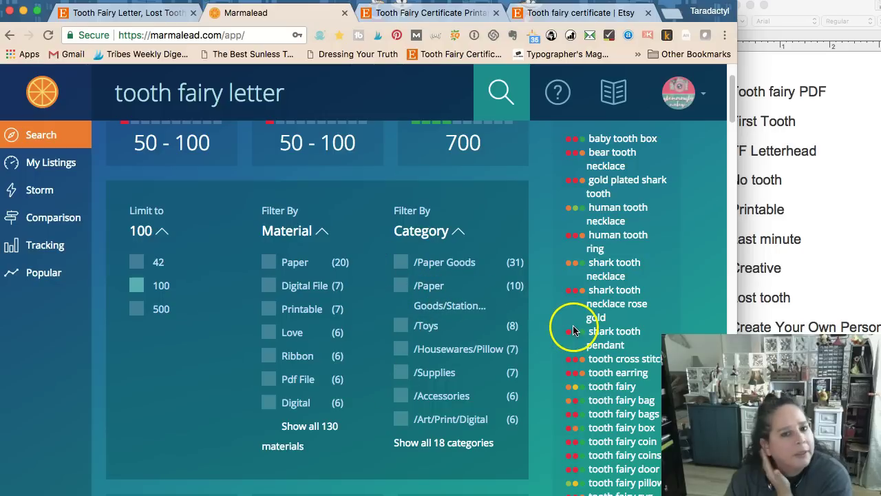
{"action": "left_click", "coordinate": [785, 266]}
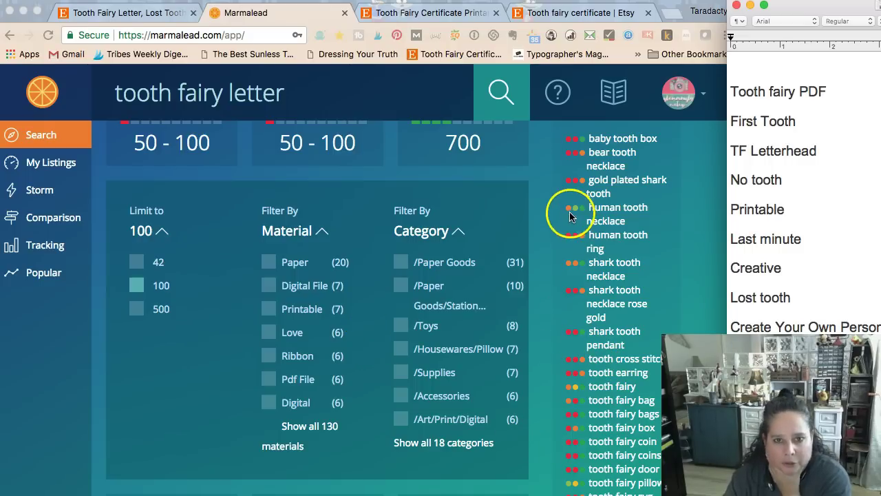
{"action": "scroll", "coordinate": [575, 227], "scroll_direction": "up", "scroll_amount": 2}
{"action": "scroll", "coordinate": [577, 240], "scroll_direction": "down", "scroll_amount": 2}
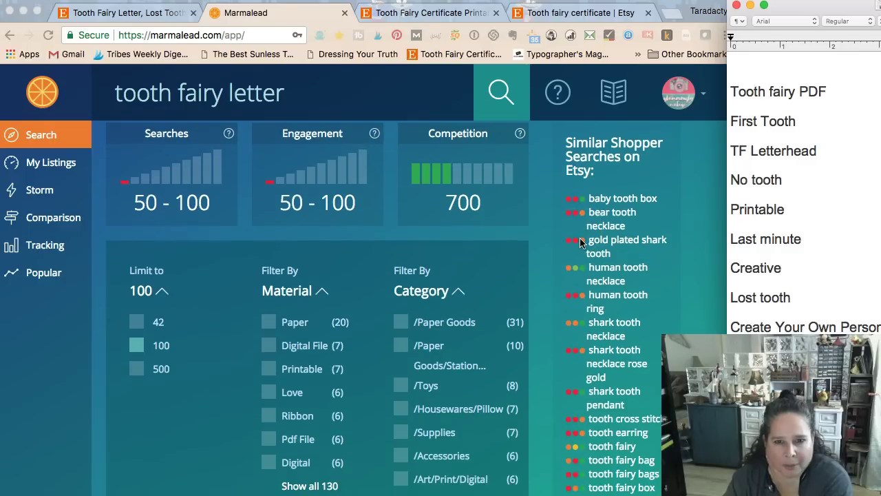
{"action": "scroll", "coordinate": [579, 241], "scroll_direction": "down", "scroll_amount": 5}
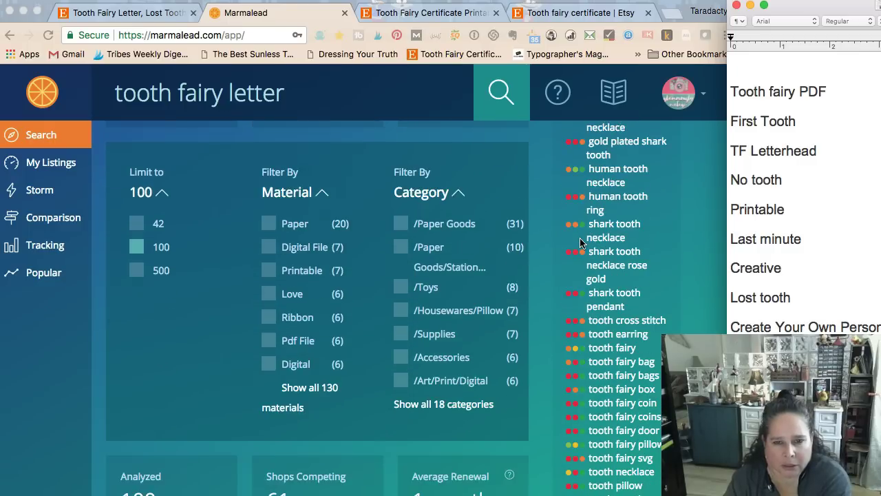
{"action": "scroll", "coordinate": [580, 237], "scroll_direction": "down", "scroll_amount": 2}
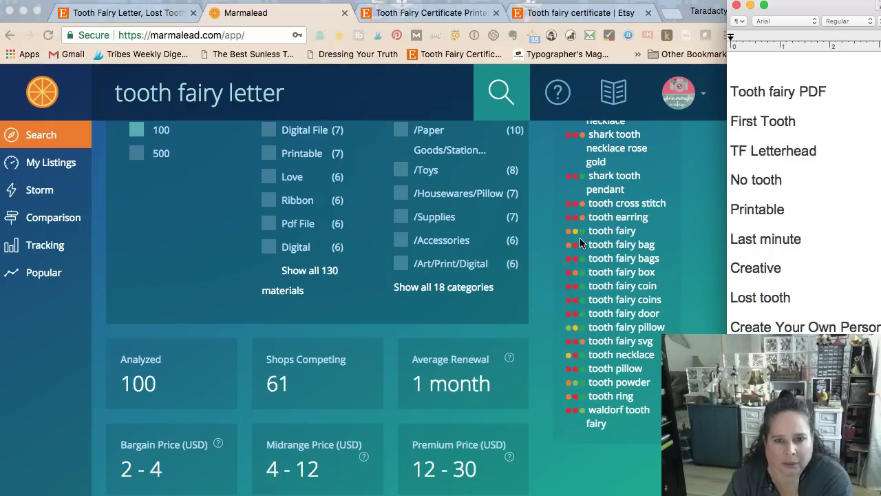
{"action": "scroll", "coordinate": [579, 241], "scroll_direction": "down", "scroll_amount": 3}
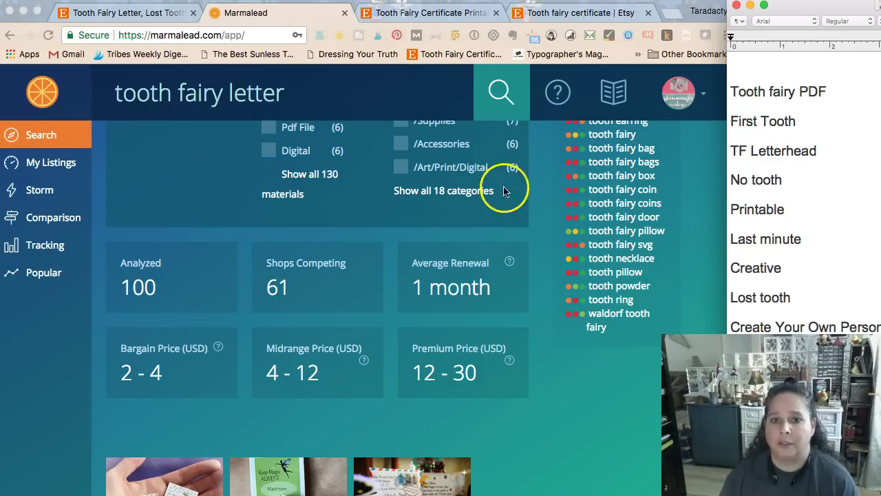
Return to the Etsy listing draft, check its full title, and delete "Lost tooth" from the keyword notes.
{"action": "left_click", "coordinate": [551, 14]}
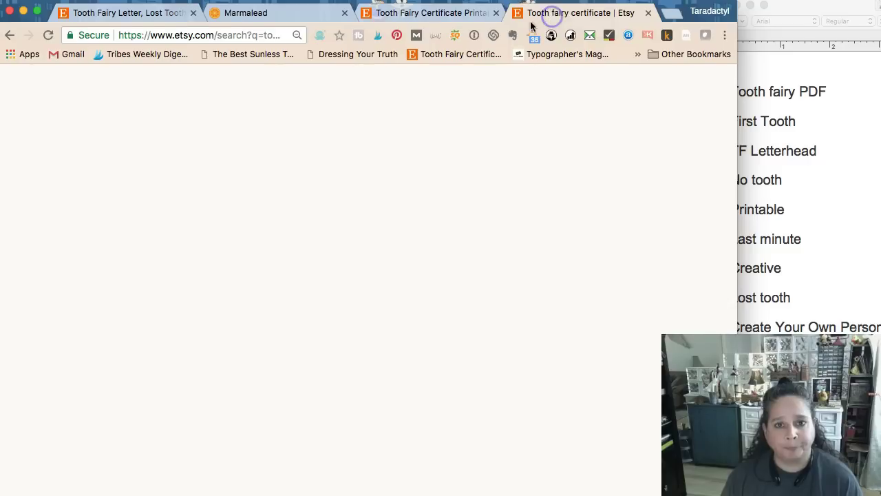
{"action": "left_click", "coordinate": [433, 14]}
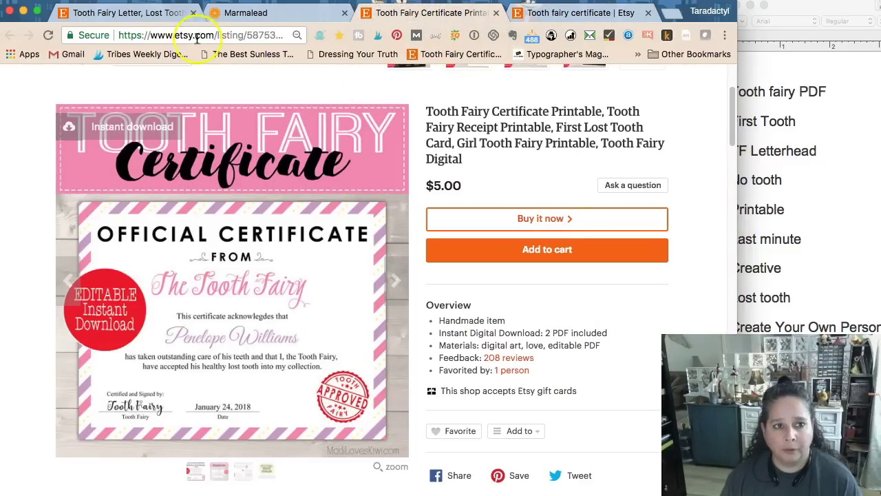
{"action": "left_click", "coordinate": [139, 15]}
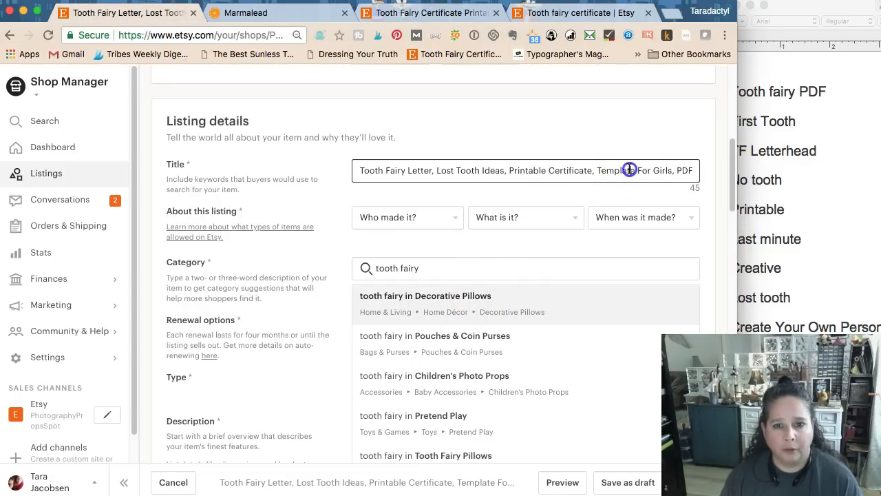
{"action": "left_click_drag", "start_coordinate": [626, 172], "coordinate": [746, 167]}
{"action": "left_click", "coordinate": [664, 170]}
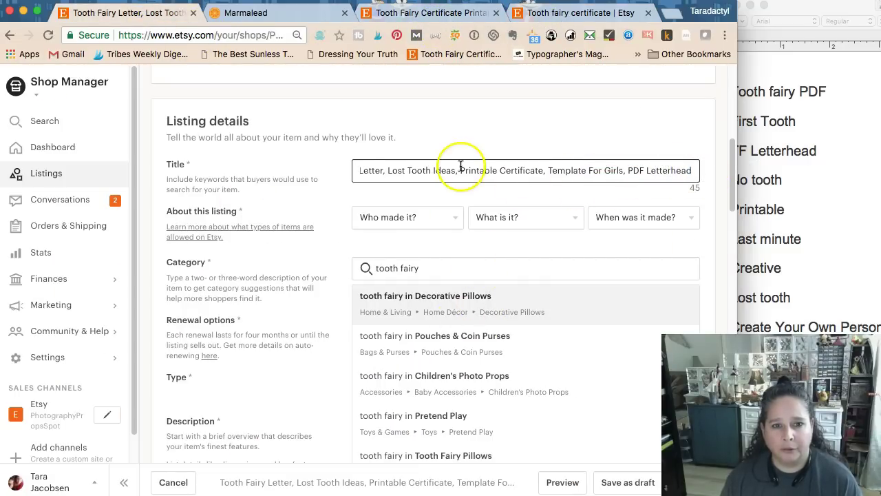
{"action": "left_click", "coordinate": [877, 292]}
{"action": "left_click_drag", "start_coordinate": [806, 281], "coordinate": [678, 296]}
{"action": "key", "text": "ctrl+x"}
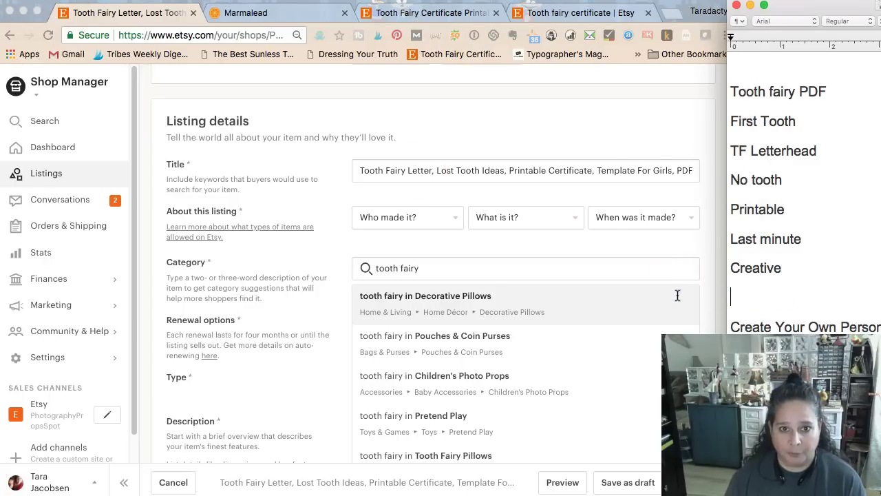
Insert "Creative" before "Lost Tooth Ideas" in the Etsy listing title.
{"action": "left_click", "coordinate": [466, 173]}
{"action": "left_click", "coordinate": [438, 170]}
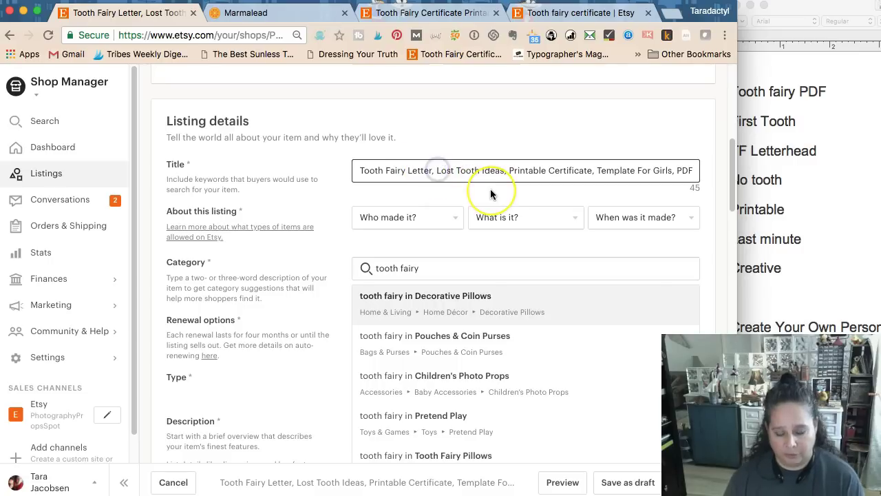
{"action": "type", "text": "Creative"}
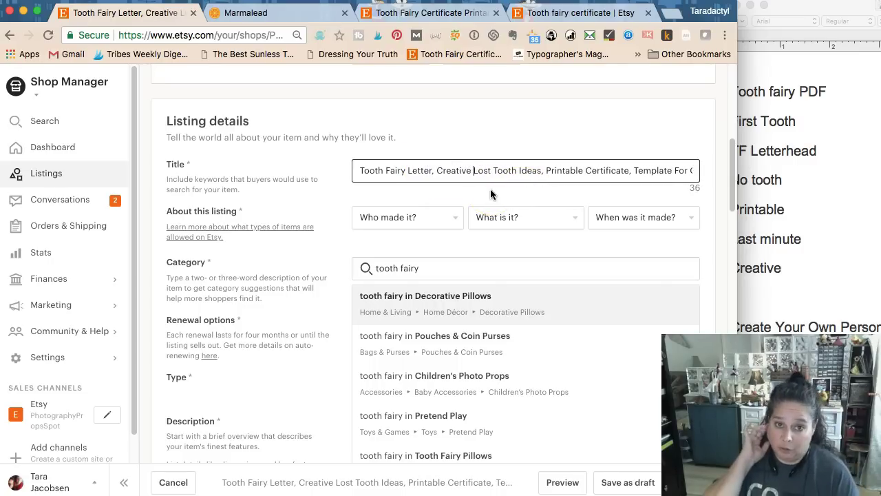
Check the end of the listing title and delete "Creative" from the keyword notes.
{"action": "left_click", "coordinate": [583, 192]}
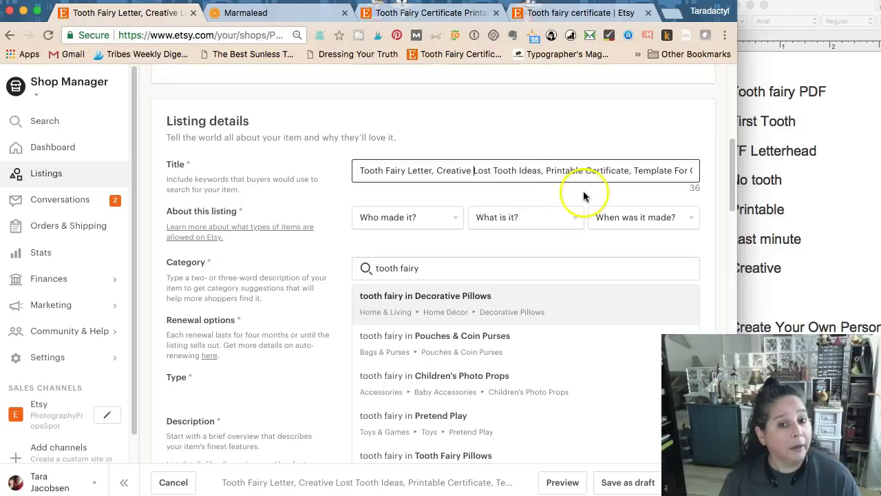
{"action": "left_click_drag", "start_coordinate": [587, 173], "coordinate": [690, 176]}
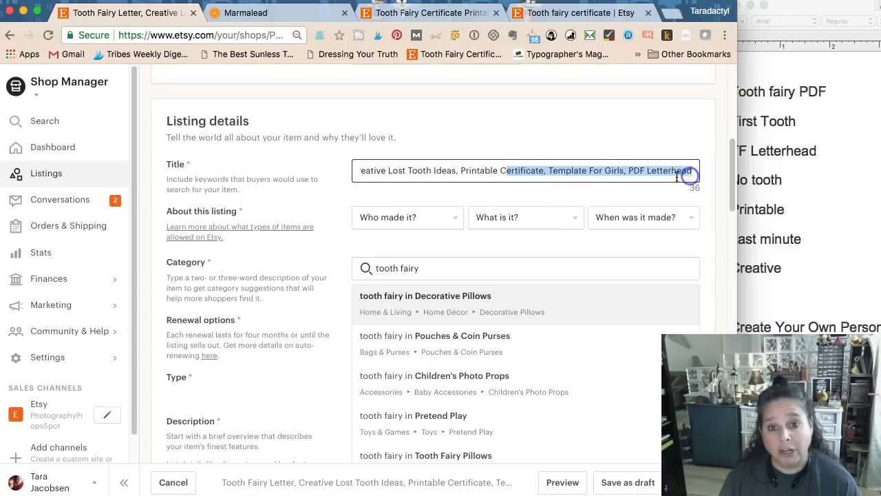
{"action": "left_click", "coordinate": [671, 173]}
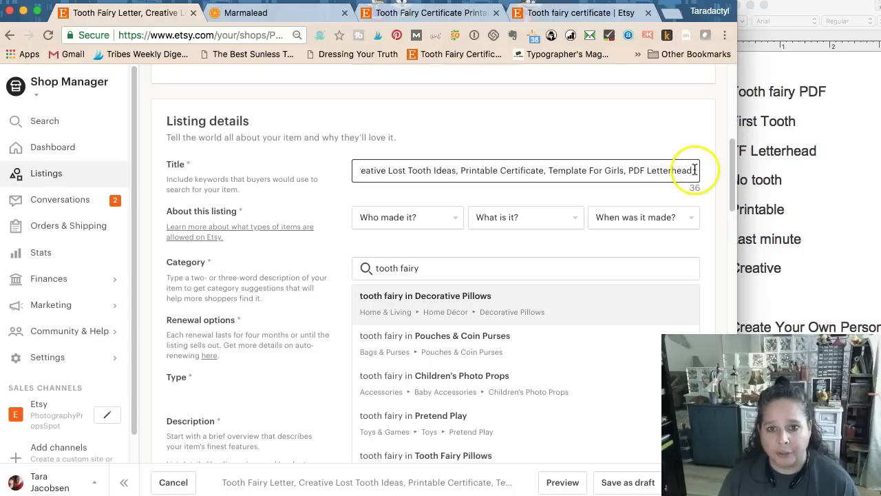
{"action": "left_click", "coordinate": [830, 254]}
{"action": "left_click", "coordinate": [792, 276]}
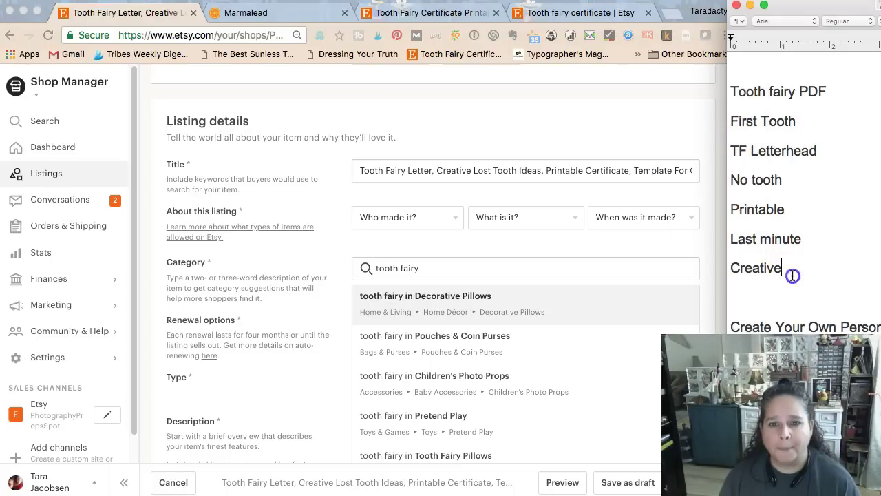
{"action": "left_click_drag", "start_coordinate": [792, 276], "coordinate": [722, 276]}
{"action": "key", "text": "BackSpace"}
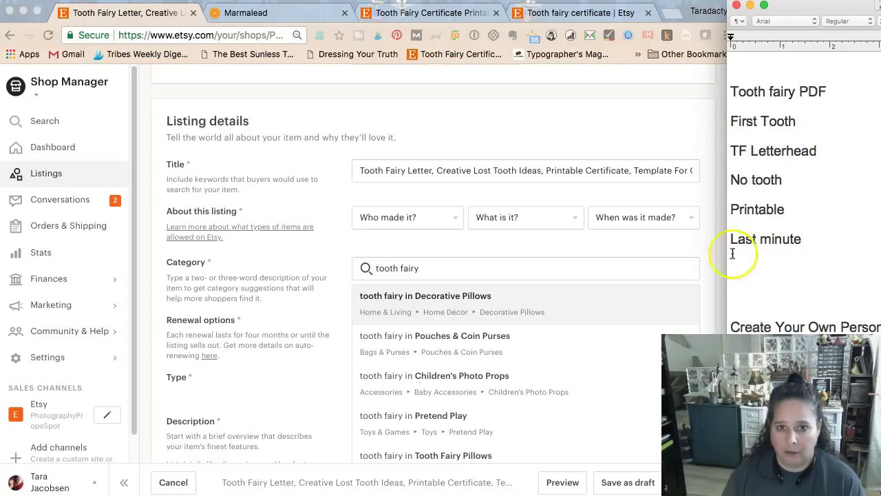
Check the Etsy listing title and delete "TF Letterhead" from the keyword notes.
{"action": "left_click", "coordinate": [663, 179]}
{"action": "left_click", "coordinate": [438, 172]}
{"action": "left_click", "coordinate": [415, 172]}
{"action": "left_click_drag", "start_coordinate": [598, 171], "coordinate": [697, 169]}
{"action": "left_click", "coordinate": [827, 157]}
{"action": "left_click_drag", "start_coordinate": [820, 151], "coordinate": [733, 150]}
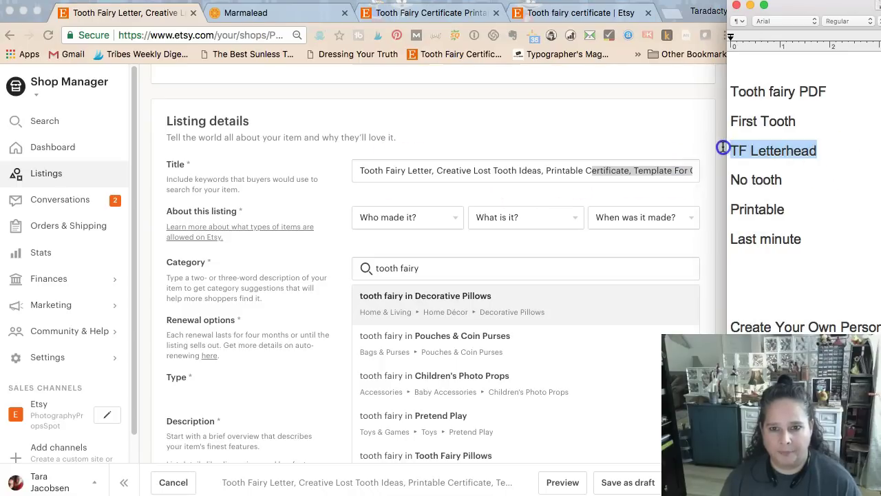
{"action": "key", "text": "super+x"}
Insert "First Tooth" before "Creative Lost Tooth Ideas" in the Etsy listing title.
{"action": "left_click", "coordinate": [555, 159]}
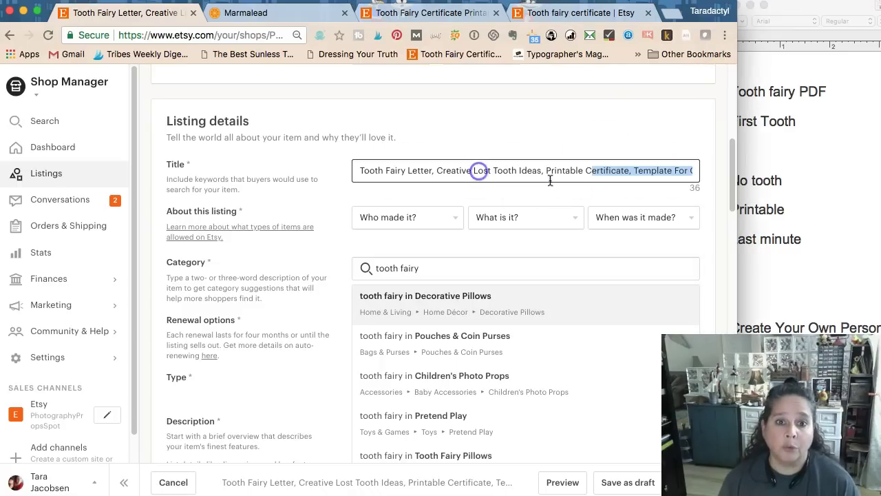
{"action": "scroll", "coordinate": [520, 169], "scroll_direction": "up", "scroll_amount": 1}
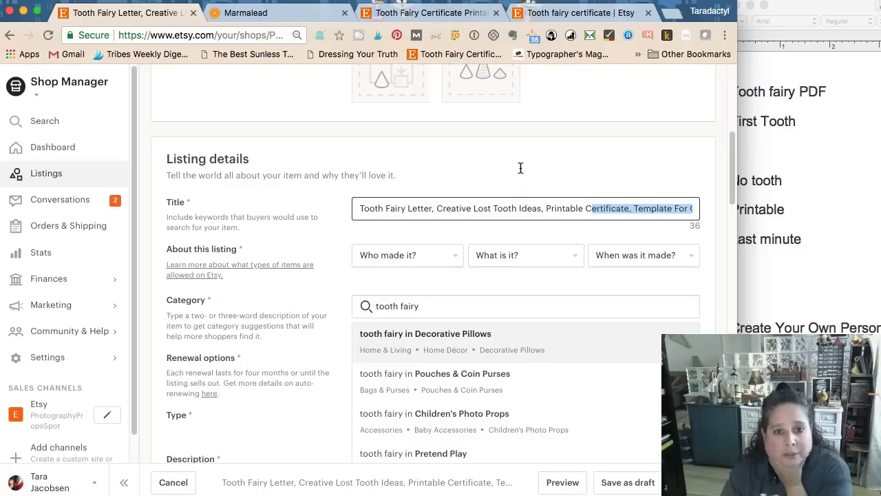
{"action": "left_click", "coordinate": [533, 222]}
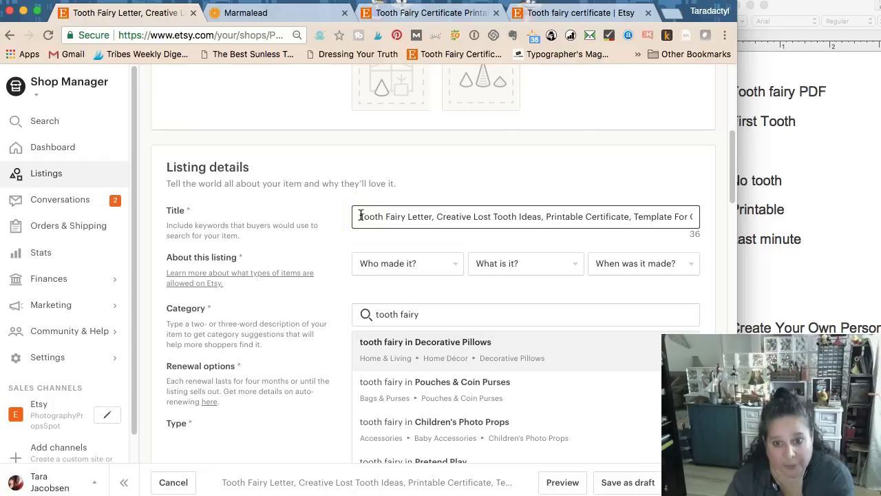
{"action": "left_click", "coordinate": [450, 216]}
{"action": "left_click", "coordinate": [383, 214]}
{"action": "left_click", "coordinate": [467, 220]}
{"action": "left_click", "coordinate": [474, 215]}
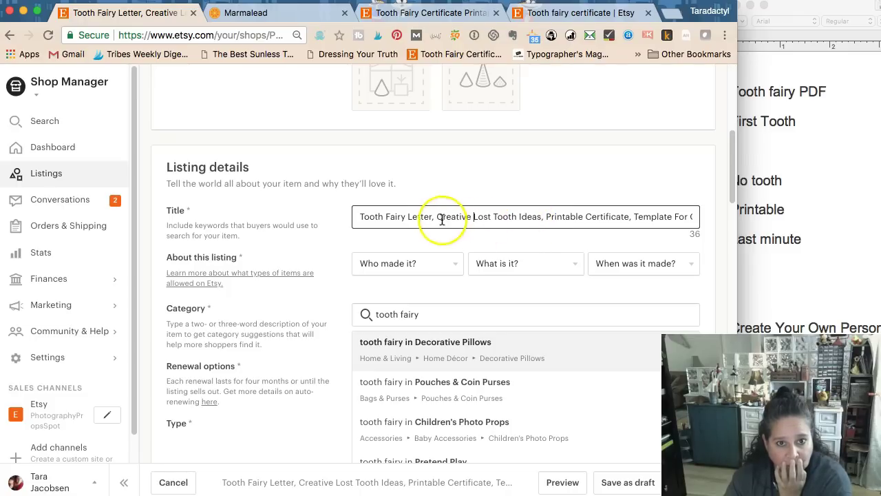
{"action": "type", "text": "First Tooth"}
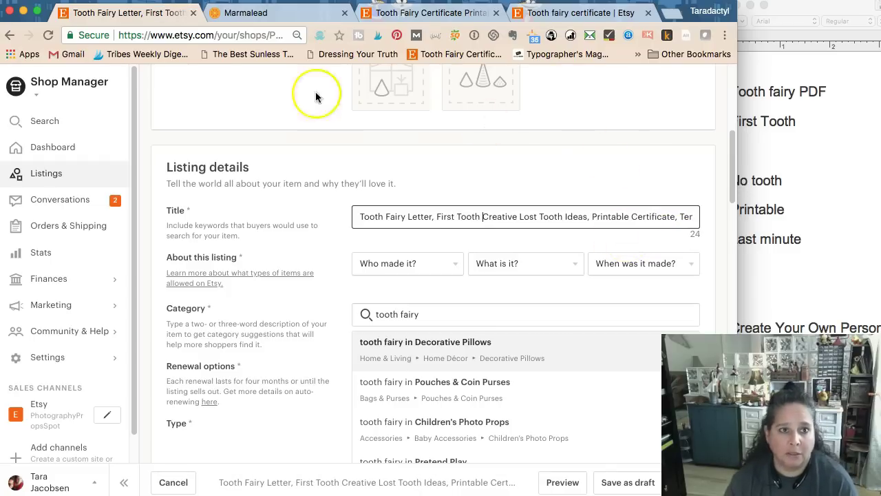
Switch to Marmalead and search for the keyword "first tooth".
{"action": "left_click", "coordinate": [245, 13]}
{"action": "double_click", "coordinate": [228, 99]}
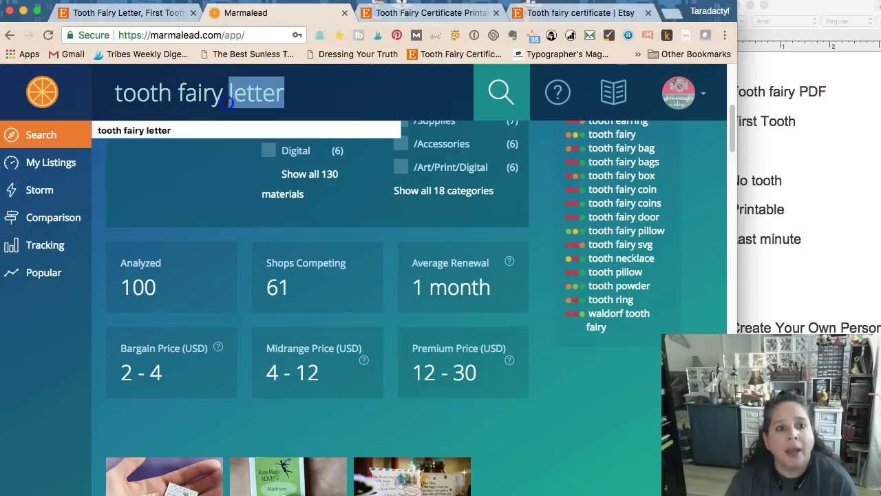
{"action": "left_click", "coordinate": [226, 102]}
{"action": "type", "text": "first tooth"}
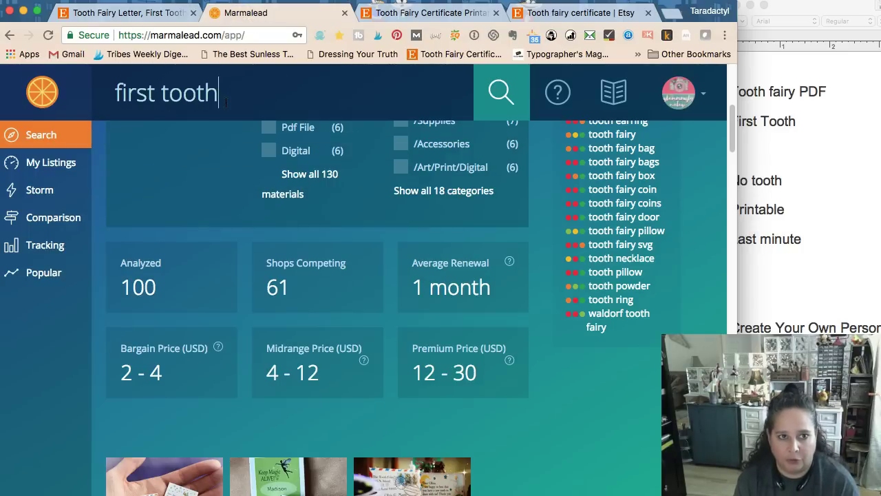
{"action": "key", "text": "Return"}
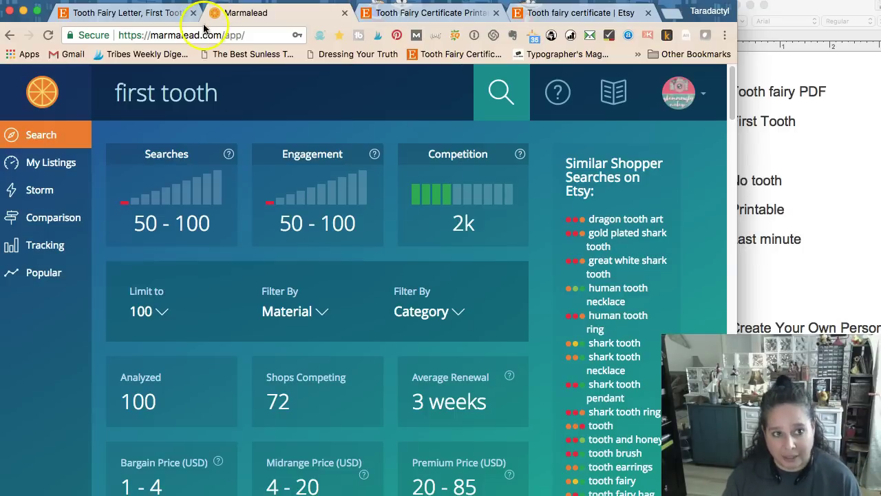
Return to the Etsy listing draft and add a comma after "First Tooth" in the title.
{"action": "left_click", "coordinate": [153, 13]}
{"action": "left_click", "coordinate": [482, 216]}
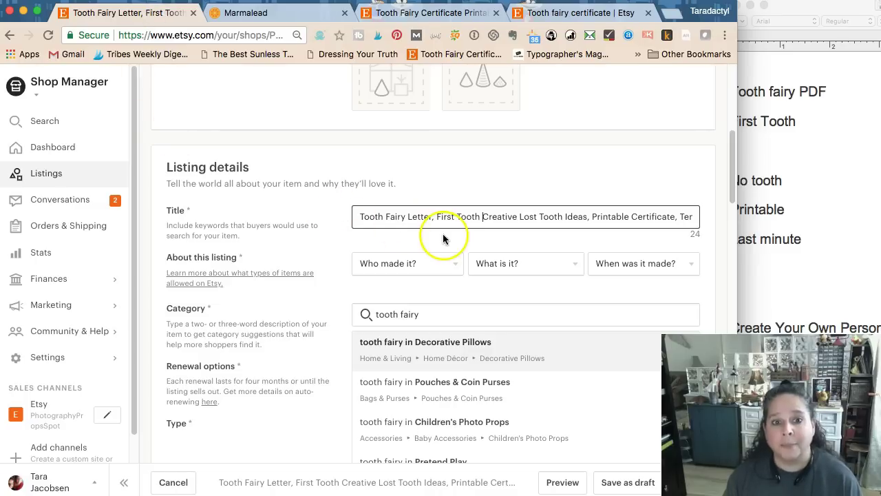
{"action": "left_click", "coordinate": [479, 217]}
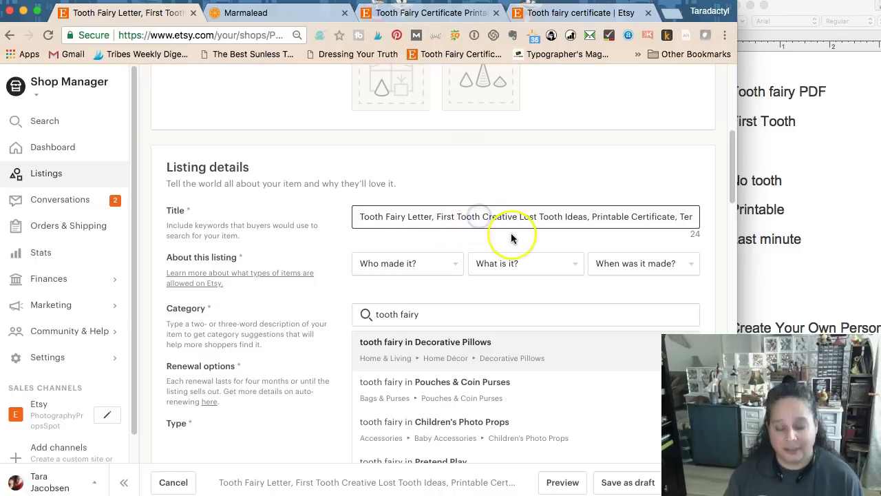
{"action": "type", "text": ","}
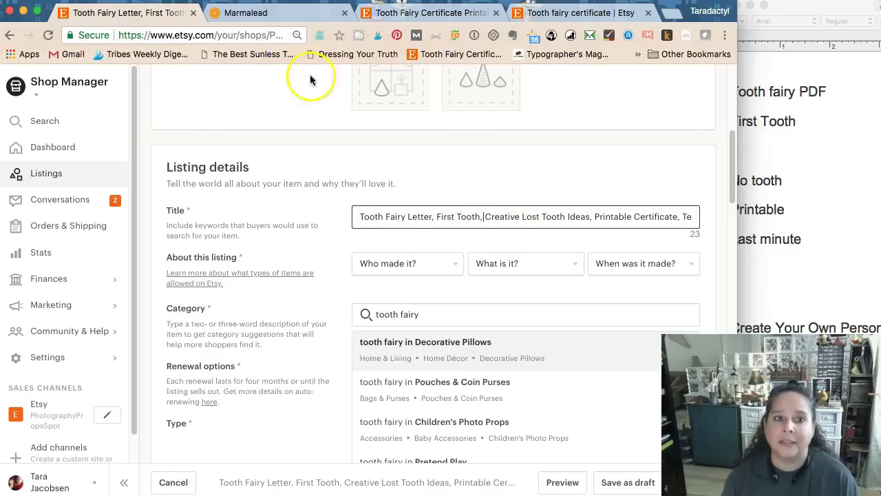
Switch to Marmalead and examine the search, engagement, competition, renewal and price figures, similar searches and sample listings for "first tooth".
{"action": "left_click", "coordinate": [241, 14]}
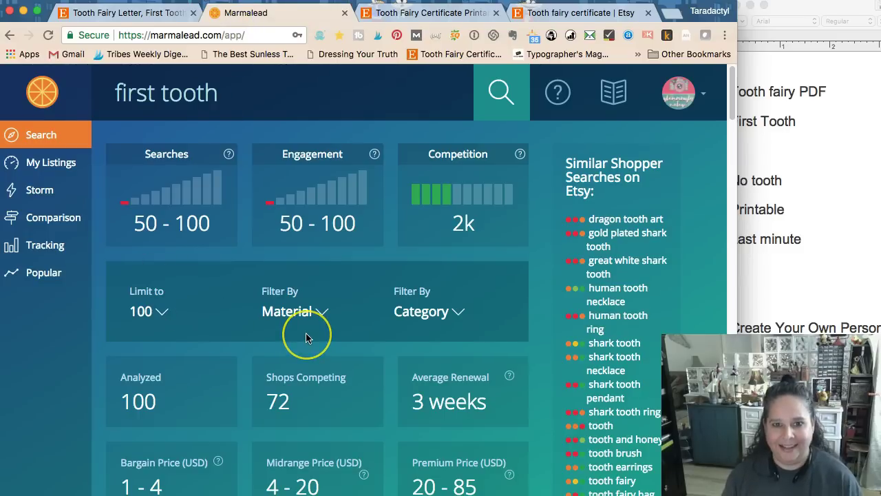
{"action": "scroll", "coordinate": [307, 338], "scroll_direction": "down", "scroll_amount": 1}
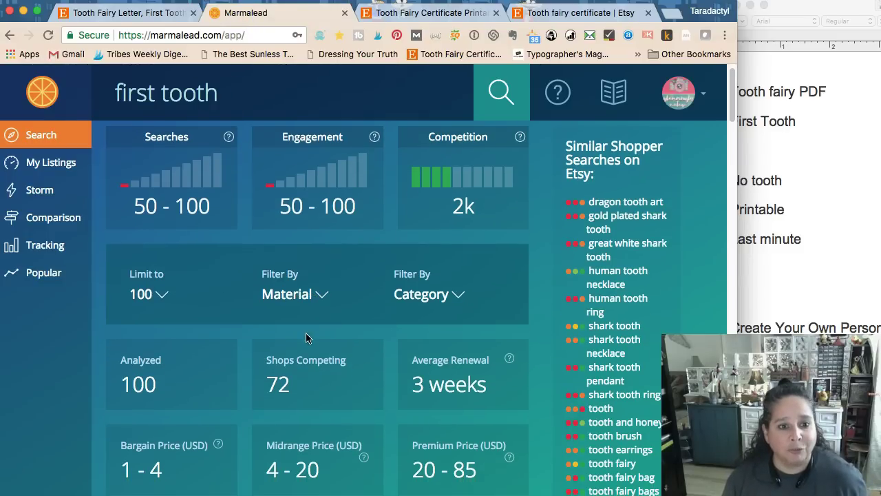
{"action": "scroll", "coordinate": [307, 337], "scroll_direction": "down", "scroll_amount": 3}
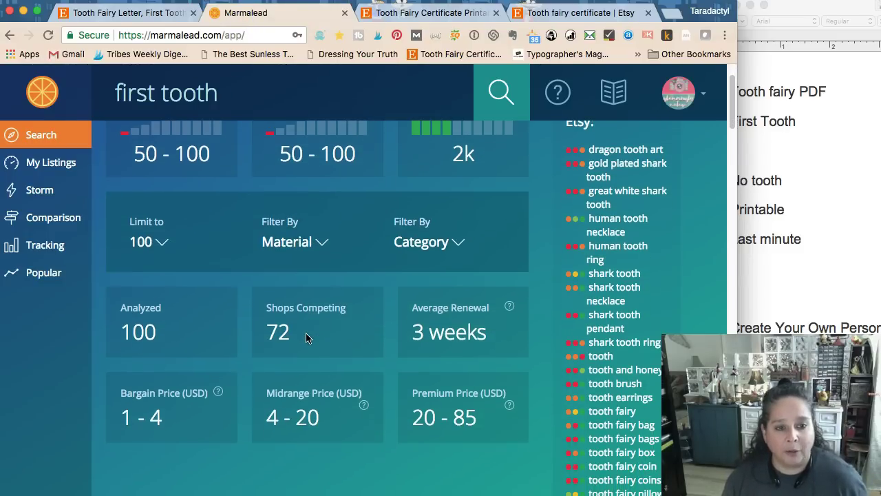
{"action": "scroll", "coordinate": [306, 337], "scroll_direction": "down", "scroll_amount": 2}
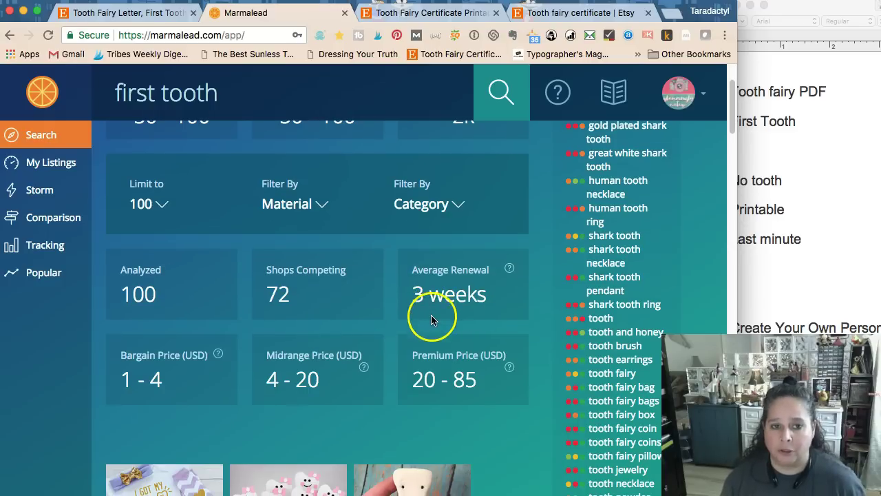
{"action": "scroll", "coordinate": [434, 322], "scroll_direction": "up", "scroll_amount": 1}
{"action": "scroll", "coordinate": [433, 322], "scroll_direction": "up", "scroll_amount": 1}
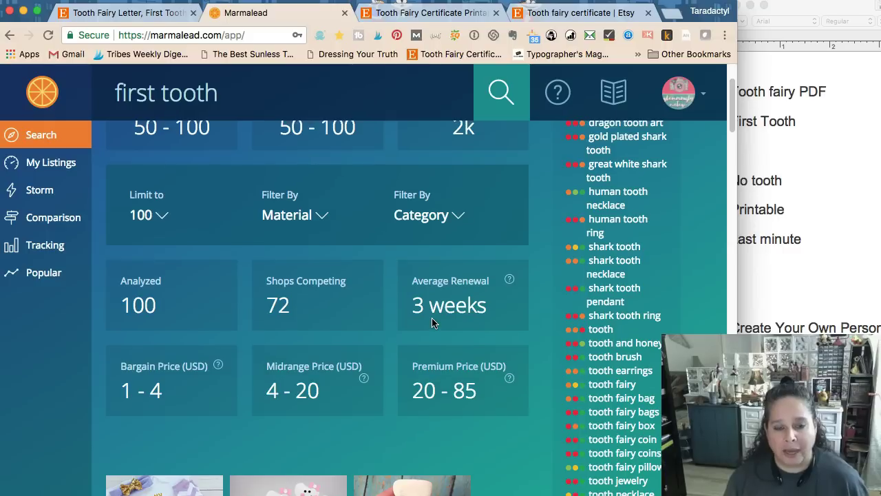
{"action": "scroll", "coordinate": [434, 323], "scroll_direction": "up", "scroll_amount": 1}
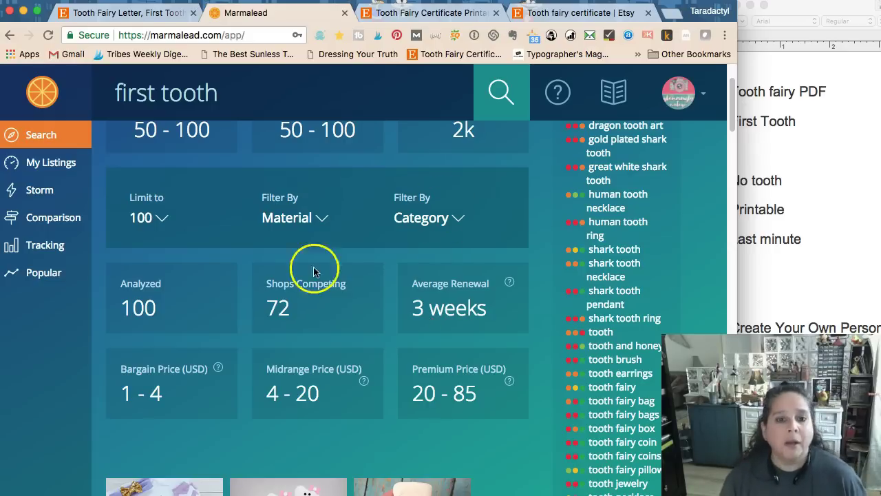
{"action": "scroll", "coordinate": [283, 357], "scroll_direction": "down", "scroll_amount": 2}
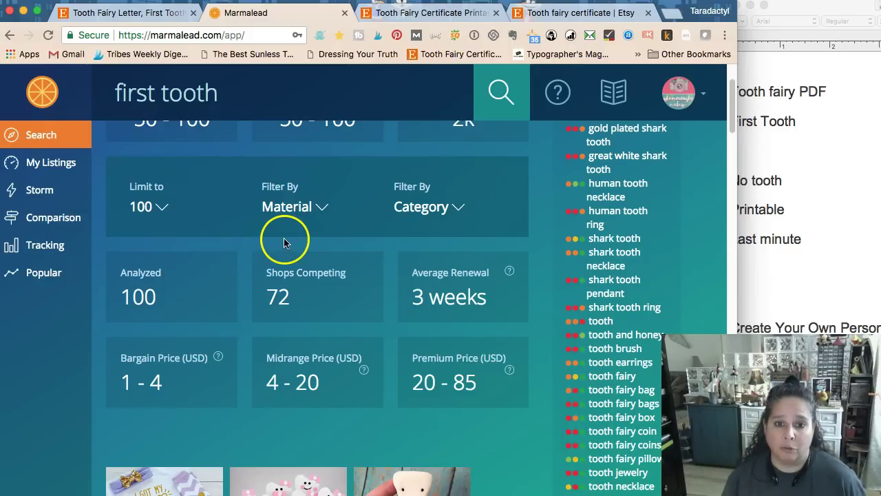
{"action": "scroll", "coordinate": [286, 255], "scroll_direction": "down", "scroll_amount": 1}
{"action": "scroll", "coordinate": [287, 255], "scroll_direction": "down", "scroll_amount": 2}
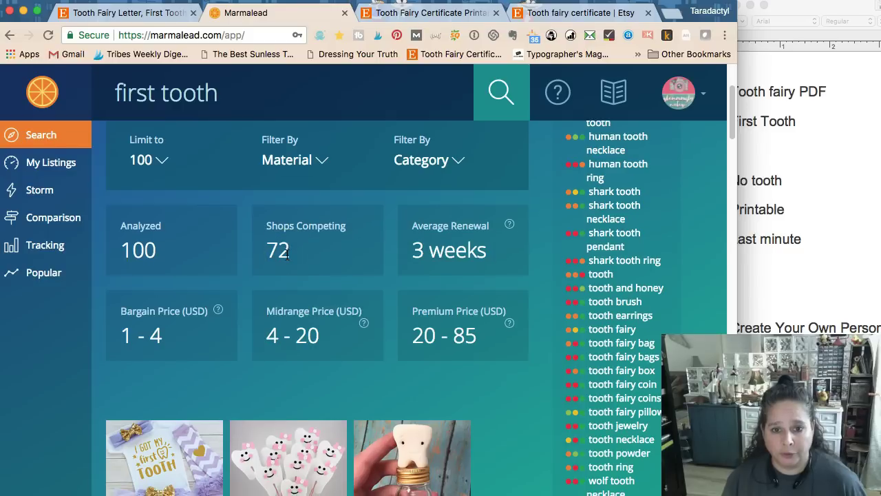
{"action": "scroll", "coordinate": [287, 255], "scroll_direction": "down", "scroll_amount": 2}
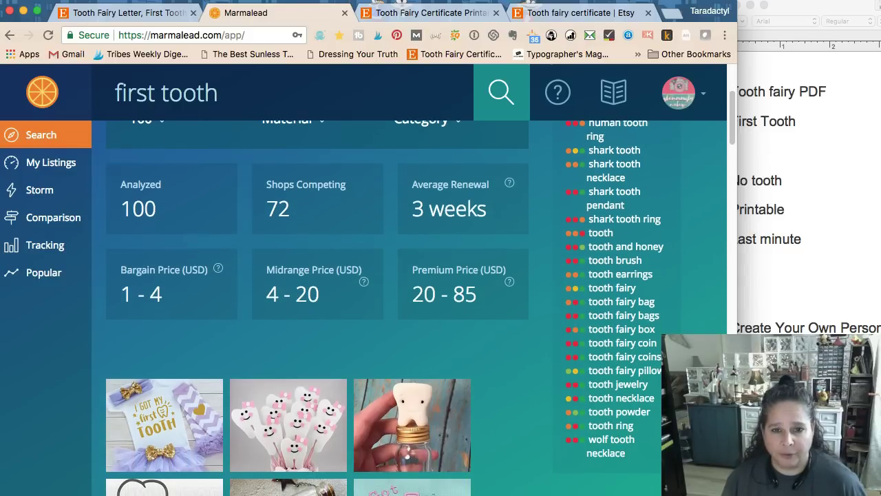
{"action": "scroll", "coordinate": [482, 295], "scroll_direction": "up", "scroll_amount": 10}
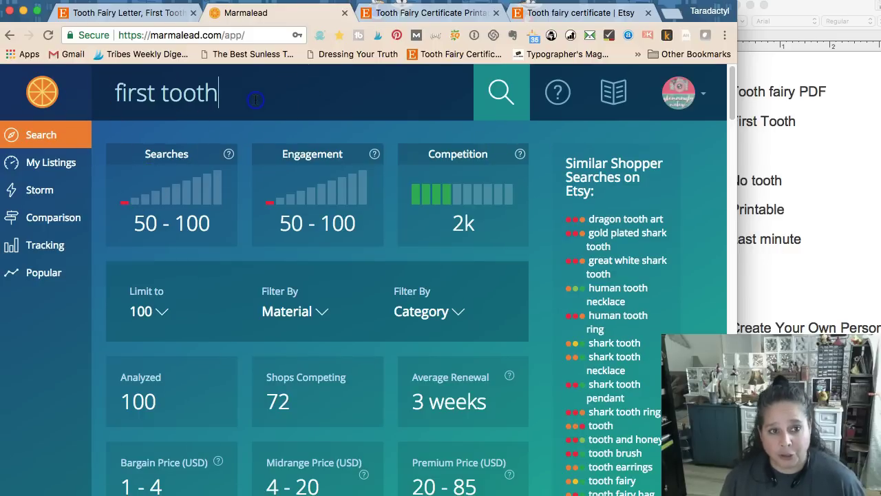
Open Marmalead's keyword comparison and clear the three existing tooth fairy keywords from it.
{"action": "left_click", "coordinate": [48, 165]}
{"action": "left_click", "coordinate": [55, 224]}
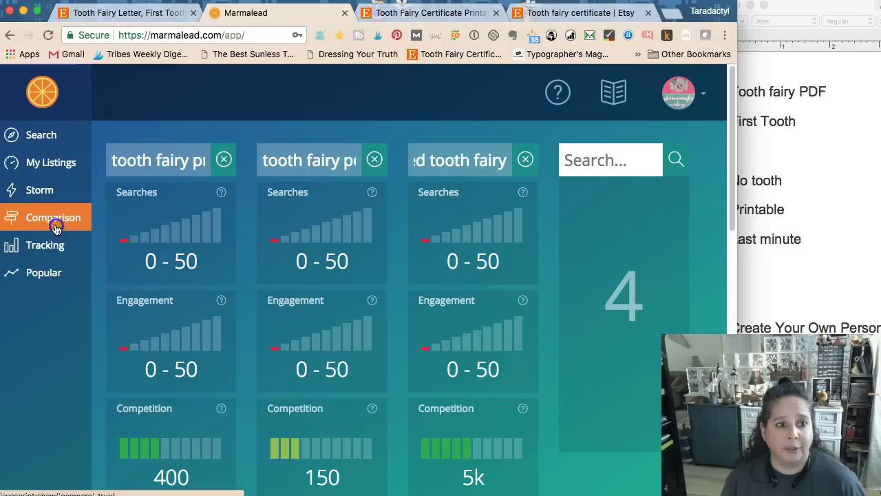
{"action": "left_click", "coordinate": [224, 160]}
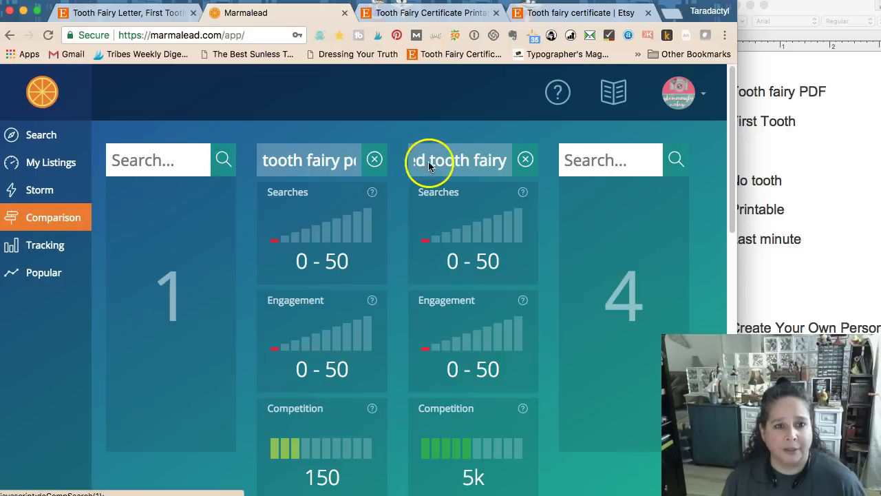
{"action": "left_click", "coordinate": [374, 160]}
{"action": "left_click", "coordinate": [525, 159]}
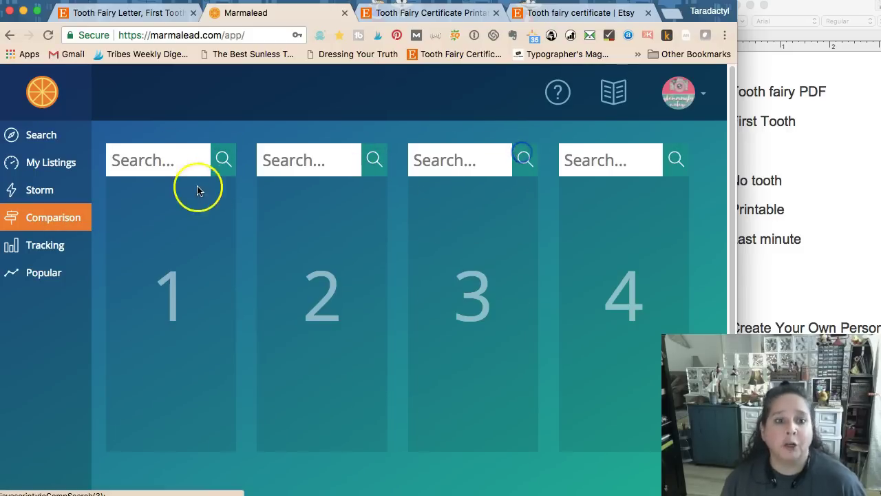
Look up "first tooth letter" and "first tooth certificate" in the first two comparison slots.
{"action": "left_click", "coordinate": [147, 158]}
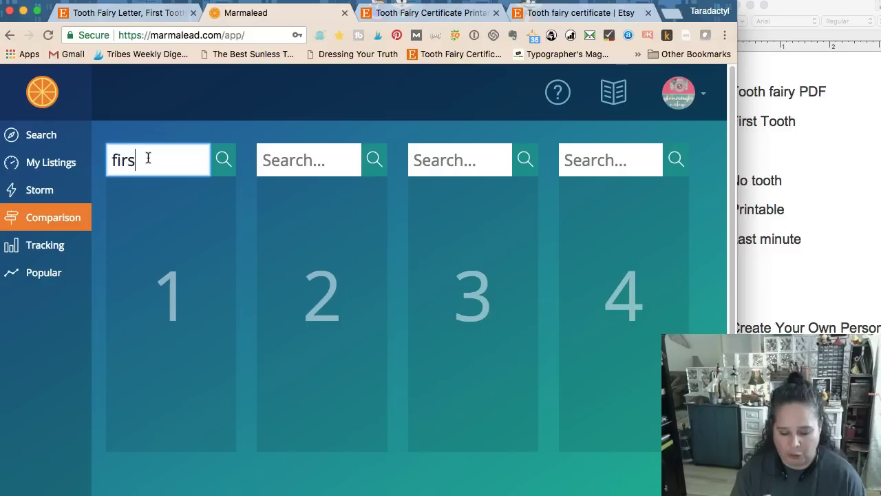
{"action": "type", "text": "first tooth letter"}
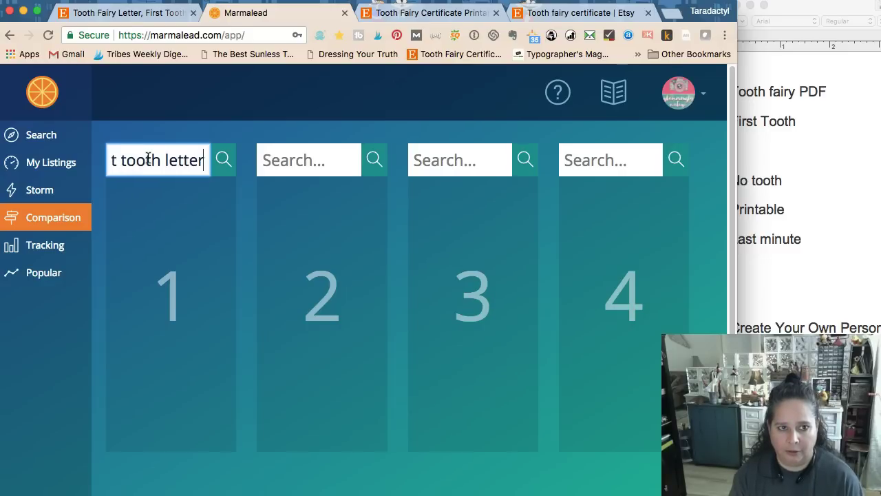
{"action": "key", "text": "Tab"}
{"action": "key", "text": "Return"}
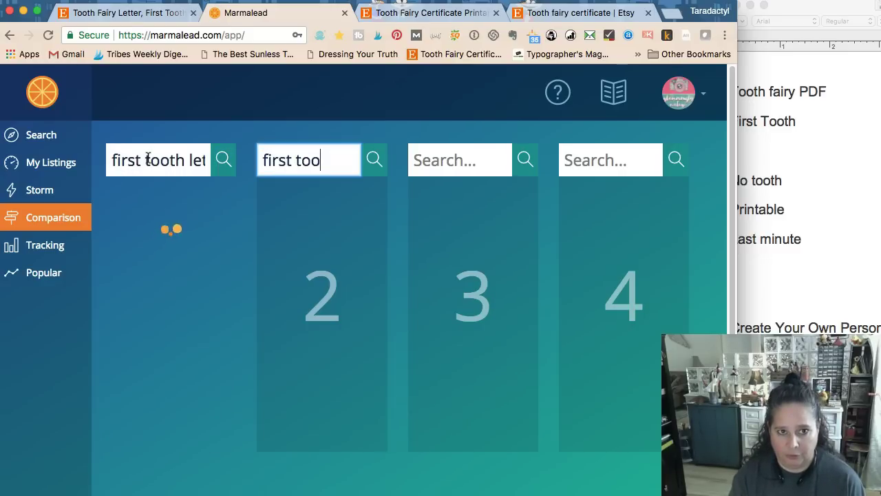
{"action": "type", "text": "first tooth certifi"}
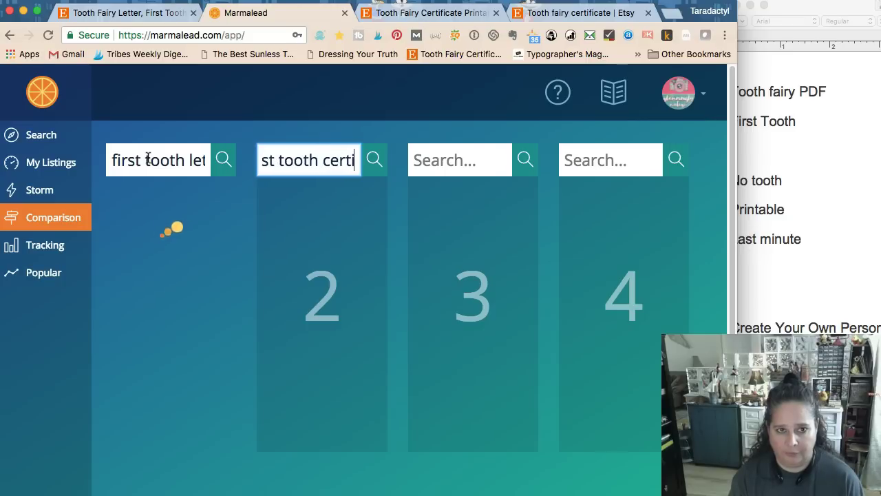
{"action": "type", "text": "cate"}
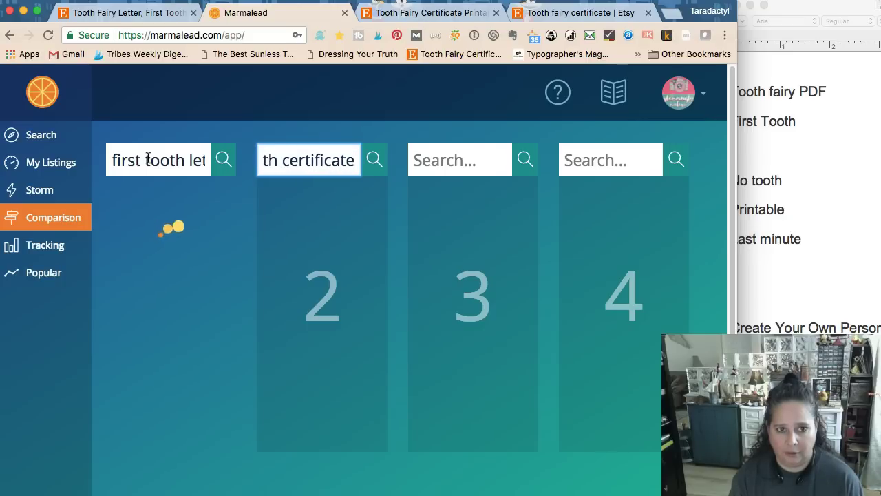
{"action": "key", "text": "Return"}
Look up "first tooth template" in the third comparison slot, compare the three keywords' figures, and return to the Etsy listing draft.
{"action": "type", "text": "f"}
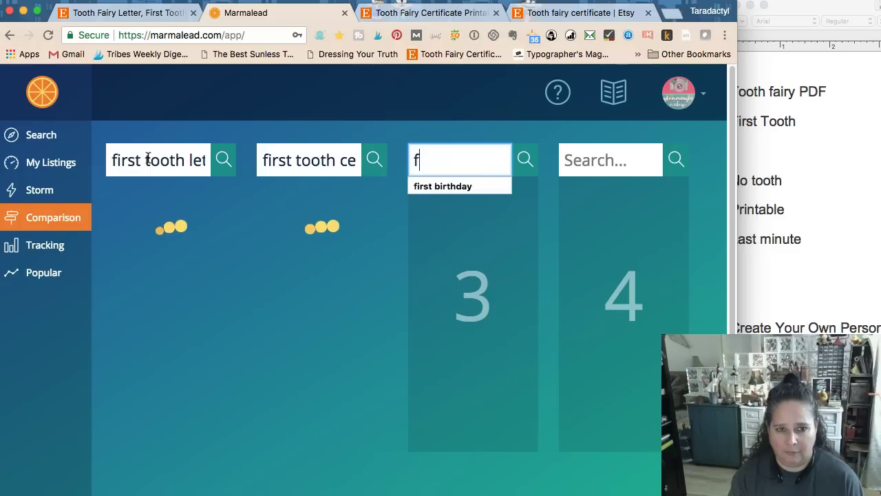
{"action": "type", "text": "irst to"}
{"action": "type", "text": "oth tesmp"}
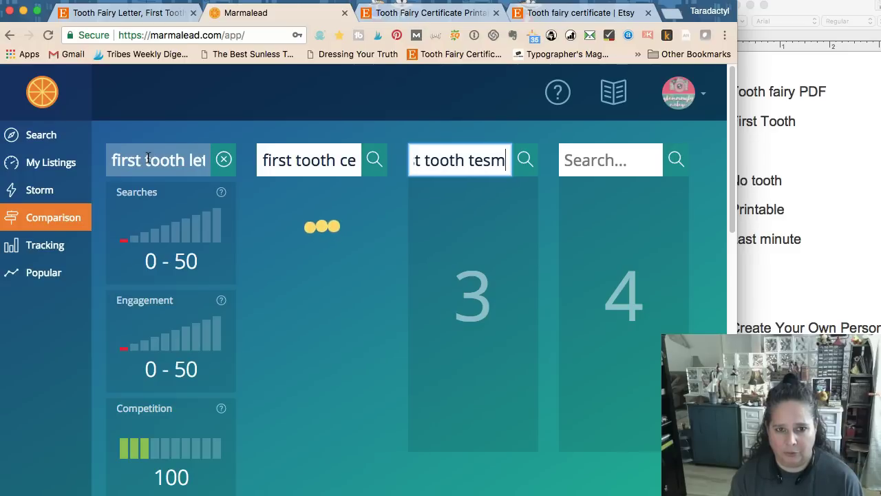
{"action": "key", "text": "BackSpace"}
{"action": "key", "text": "BackSpace"}
{"action": "key", "text": "BackSpace"}
{"action": "type", "text": "emplate"}
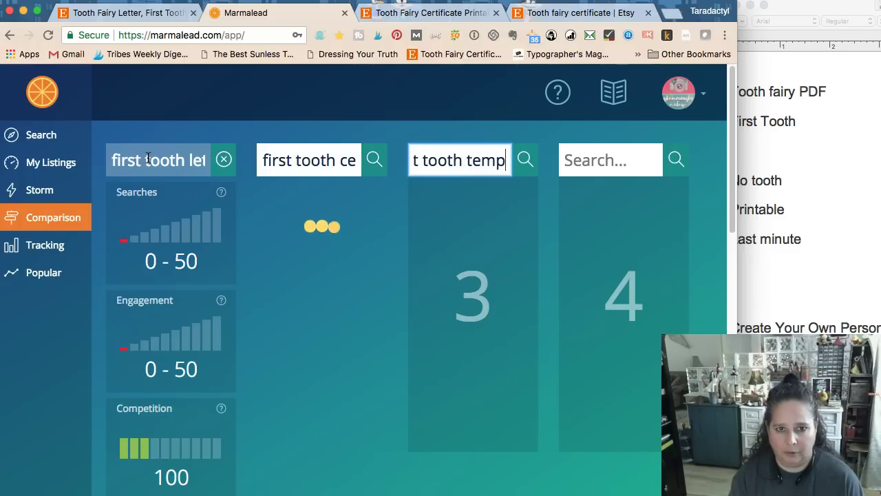
{"action": "key", "text": "Return"}
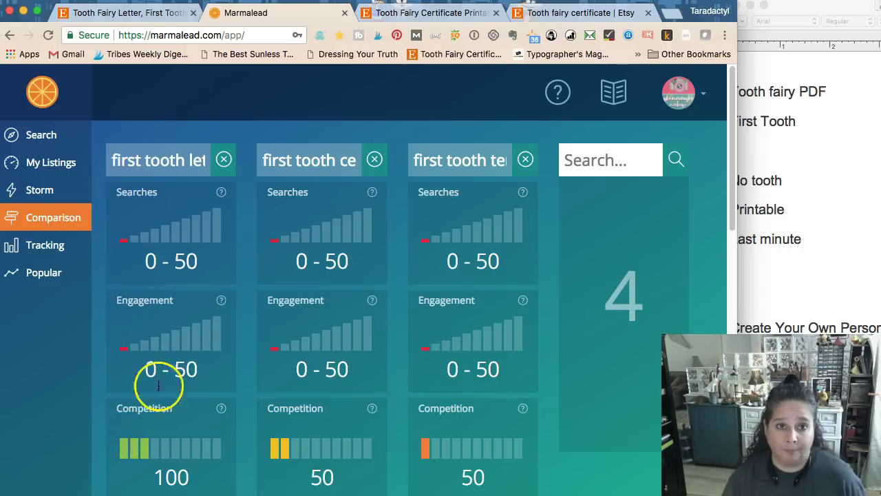
{"action": "left_click", "coordinate": [153, 15]}
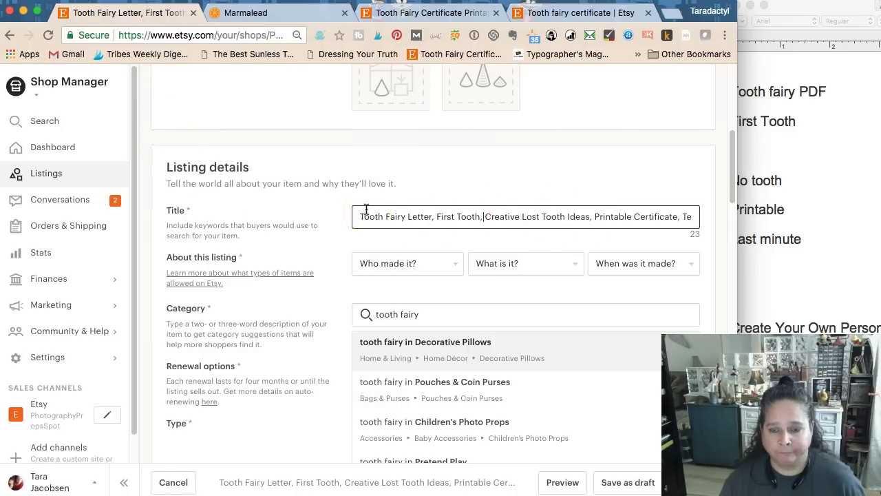
Review the full listing title and remove "First Tooth" from the keyword notes.
{"action": "left_click_drag", "start_coordinate": [522, 216], "coordinate": [749, 229]}
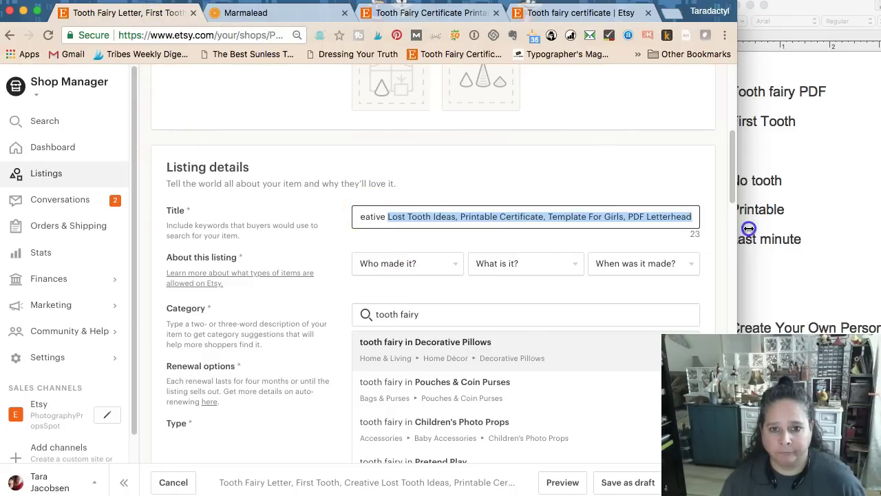
{"action": "left_click", "coordinate": [640, 216]}
{"action": "left_click_drag", "start_coordinate": [515, 216], "coordinate": [330, 208]}
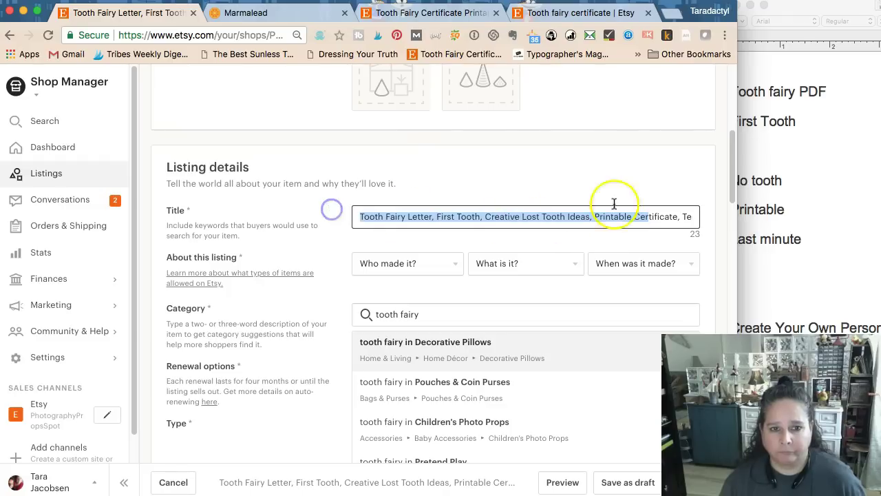
{"action": "left_click", "coordinate": [825, 184]}
{"action": "left_click_drag", "start_coordinate": [810, 117], "coordinate": [755, 138]}
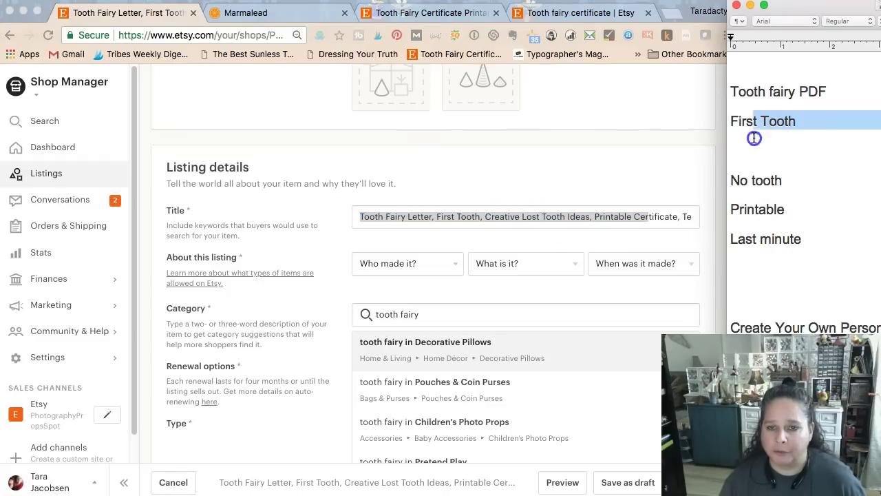
{"action": "key", "text": "cmd+x"}
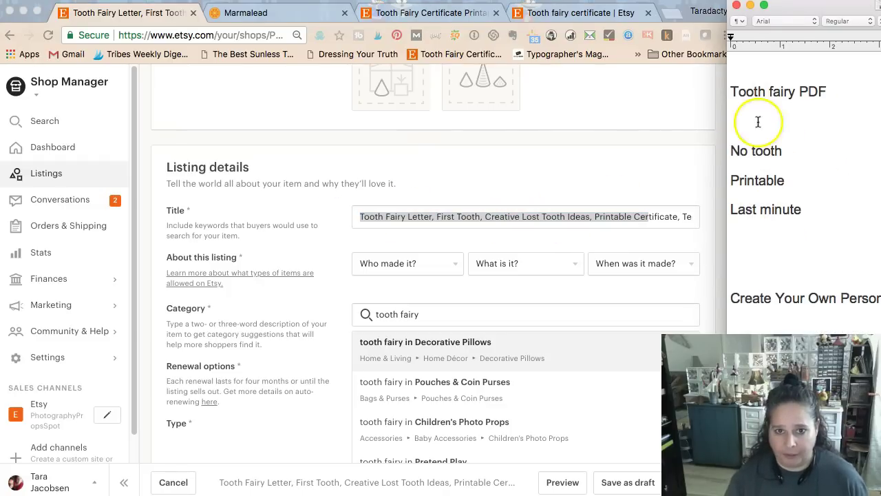
Check the end of the listing title for the PDF keyword and remove "Tooth fairy PDF" from the notes.
{"action": "left_click", "coordinate": [615, 216]}
{"action": "left_click_drag", "start_coordinate": [648, 216], "coordinate": [728, 218]}
{"action": "left_click", "coordinate": [625, 216]}
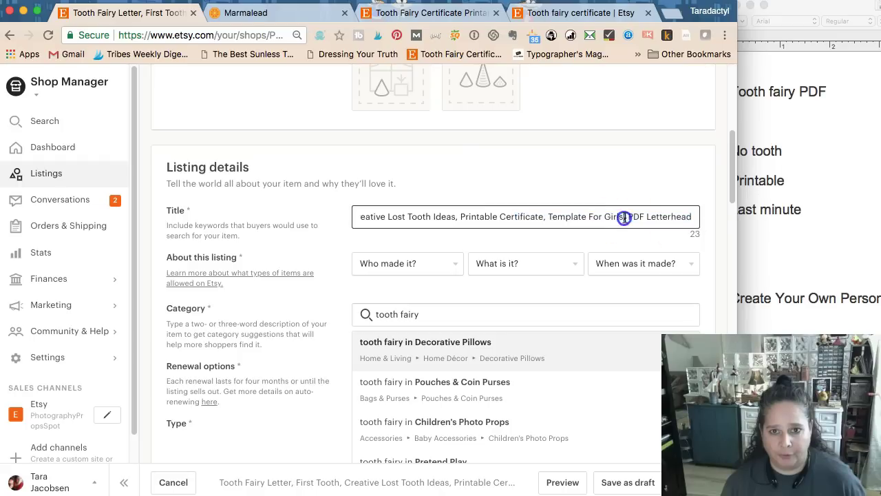
{"action": "left_click", "coordinate": [840, 89]}
{"action": "left_click_drag", "start_coordinate": [840, 89], "coordinate": [675, 87]}
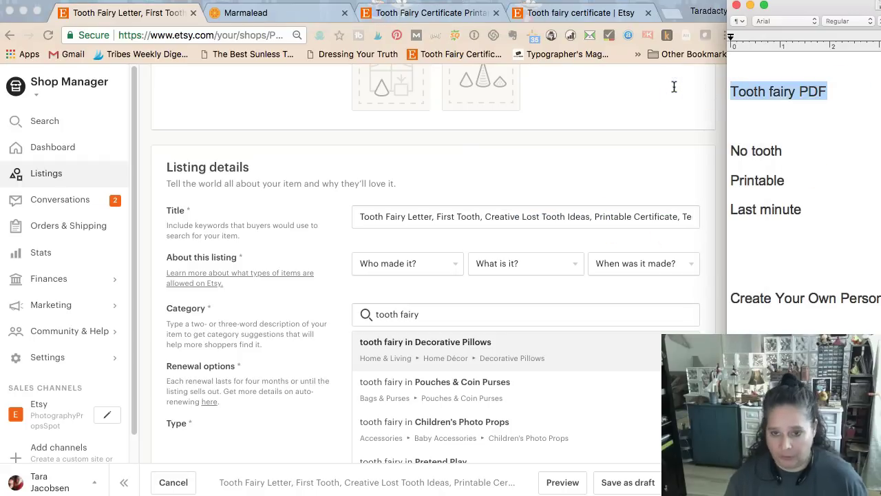
{"action": "key", "text": "cmd+x"}
{"action": "left_click", "coordinate": [641, 219]}
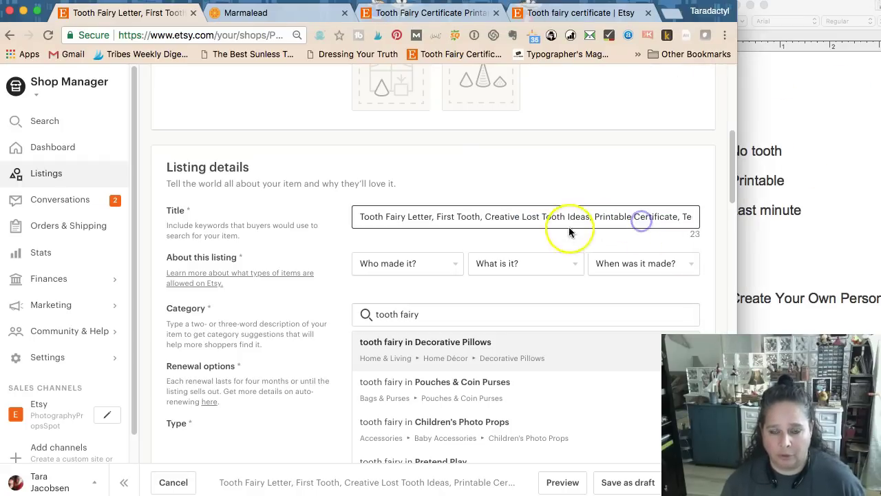
Examine the competing tooth fairy certificate listing, the Etsy search results and the lower sections of the listing draft.
{"action": "left_click", "coordinate": [430, 14]}
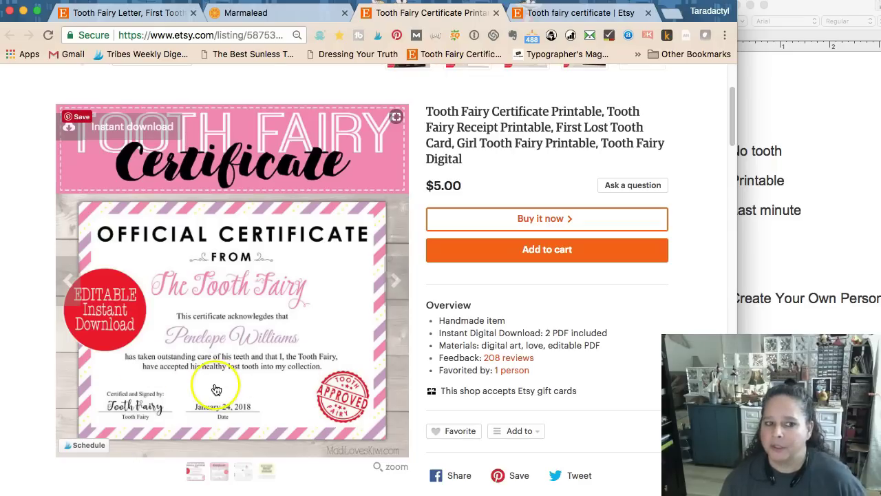
{"action": "left_click", "coordinate": [586, 12]}
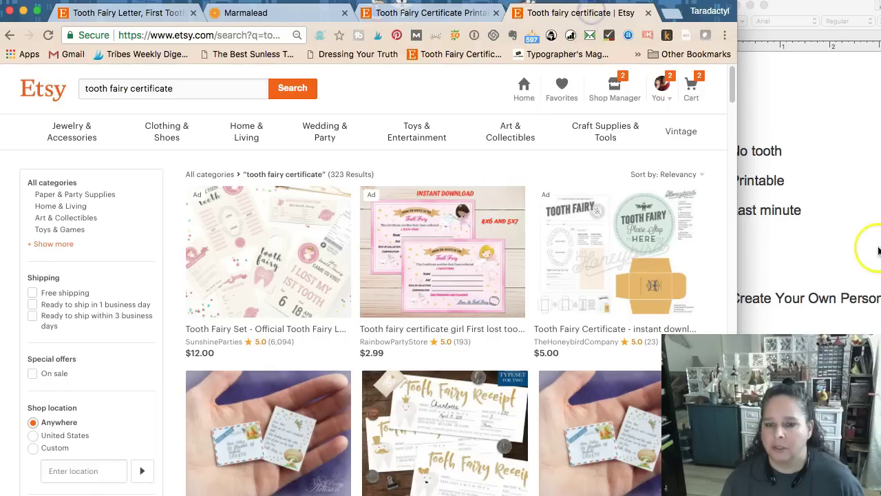
{"action": "left_click", "coordinate": [746, 219]}
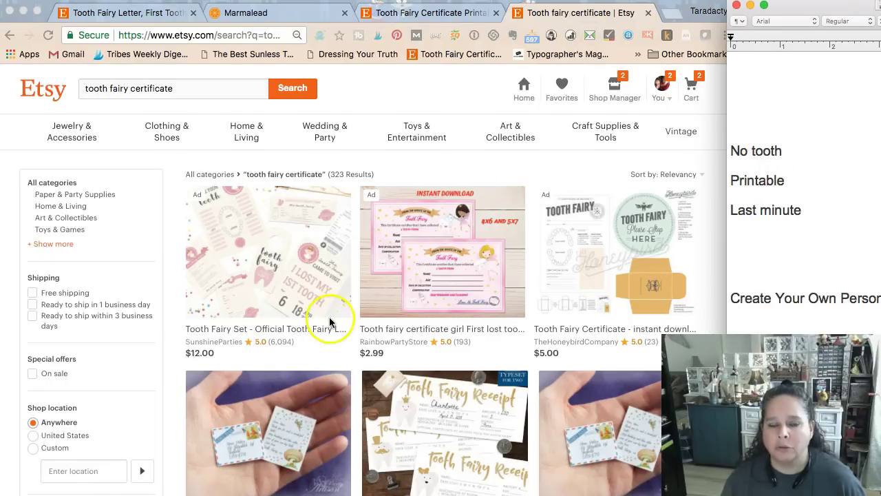
{"action": "left_click", "coordinate": [124, 12]}
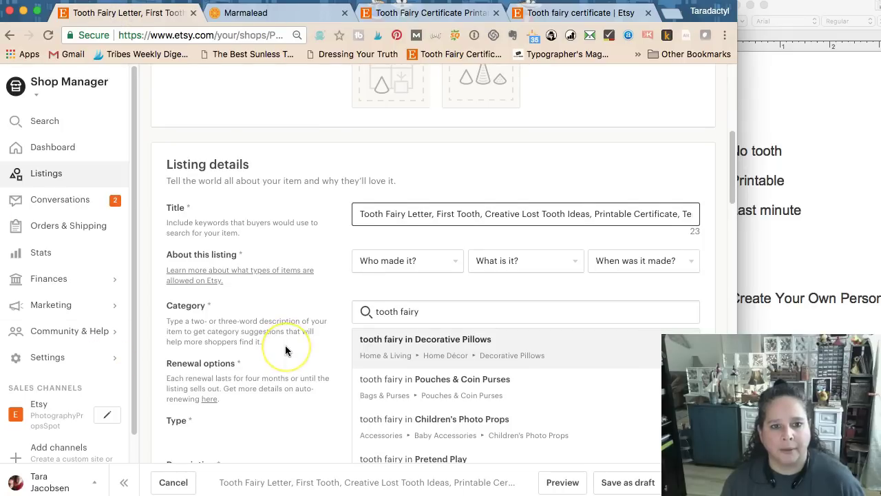
{"action": "scroll", "coordinate": [285, 345], "scroll_direction": "down", "scroll_amount": 20}
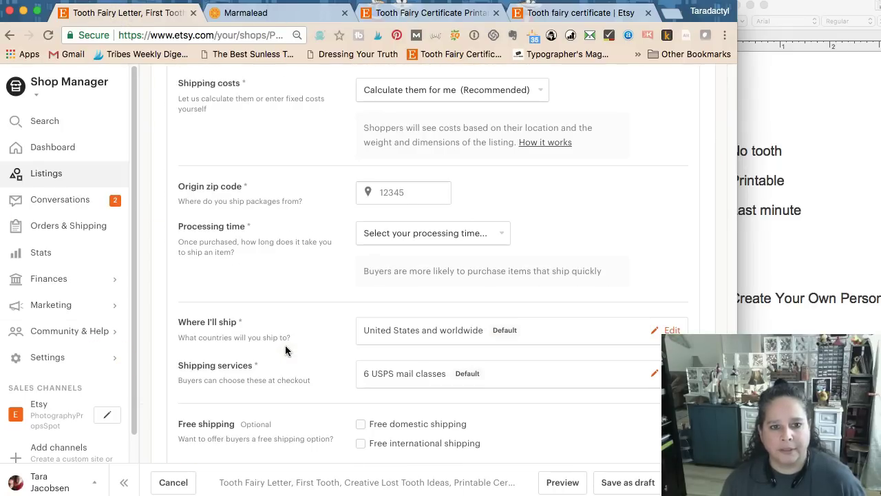
{"action": "scroll", "coordinate": [301, 348], "scroll_direction": "up", "scroll_amount": 2}
{"action": "scroll", "coordinate": [300, 347], "scroll_direction": "down", "scroll_amount": 10}
{"action": "scroll", "coordinate": [300, 347], "scroll_direction": "up", "scroll_amount": 5}
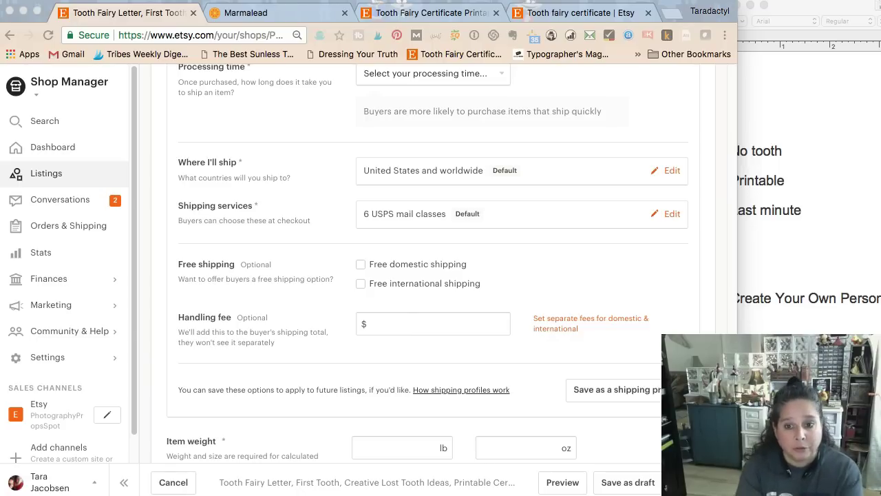
Delete "No tooth" and "Printable" from the keyword notes.
{"action": "left_click", "coordinate": [788, 73]}
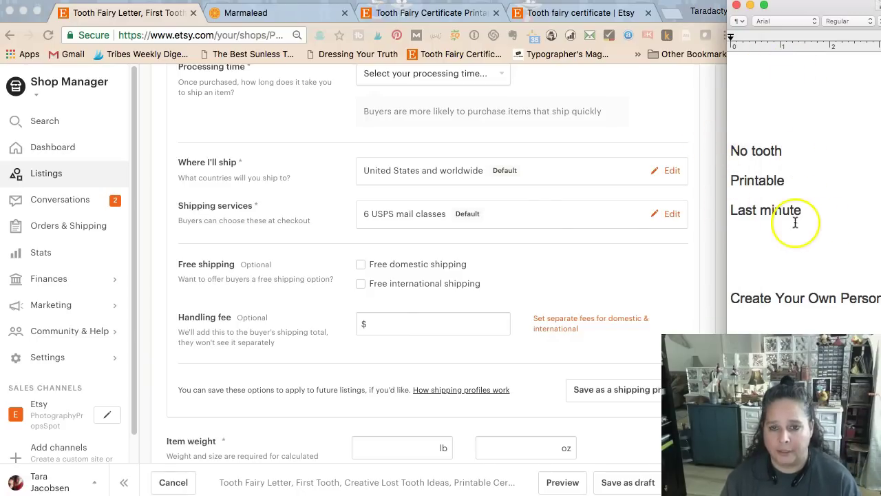
{"action": "left_click", "coordinate": [784, 180]}
{"action": "left_click_drag", "start_coordinate": [783, 180], "coordinate": [708, 144]}
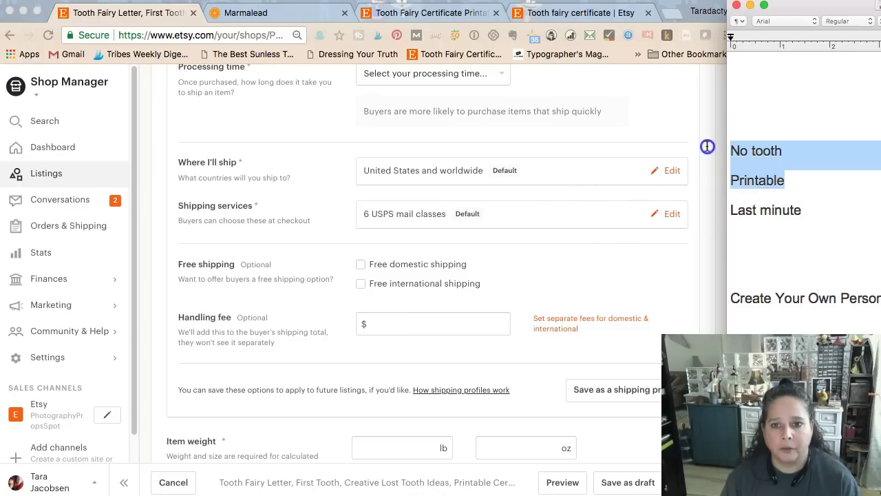
{"action": "key", "text": "BackSpace"}
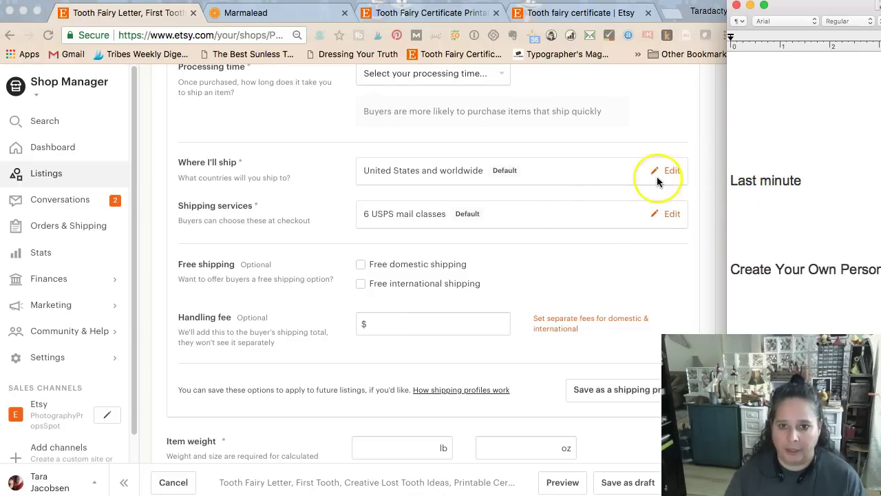
Review the whole title of the listing draft from its beginning to its last keyword.
{"action": "scroll", "coordinate": [640, 212], "scroll_direction": "up", "scroll_amount": 20}
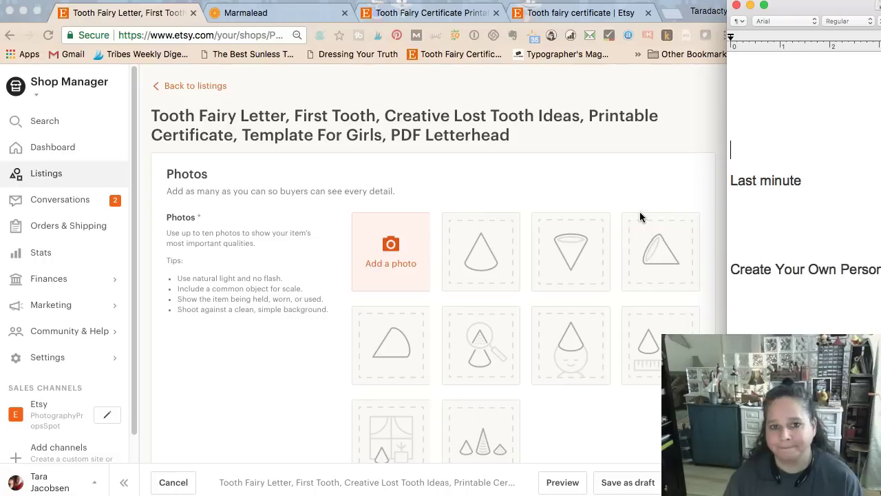
{"action": "scroll", "coordinate": [633, 212], "scroll_direction": "down", "scroll_amount": 5}
{"action": "left_click", "coordinate": [574, 337]}
{"action": "left_click_drag", "start_coordinate": [594, 338], "coordinate": [356, 337]}
{"action": "left_click", "coordinate": [628, 339]}
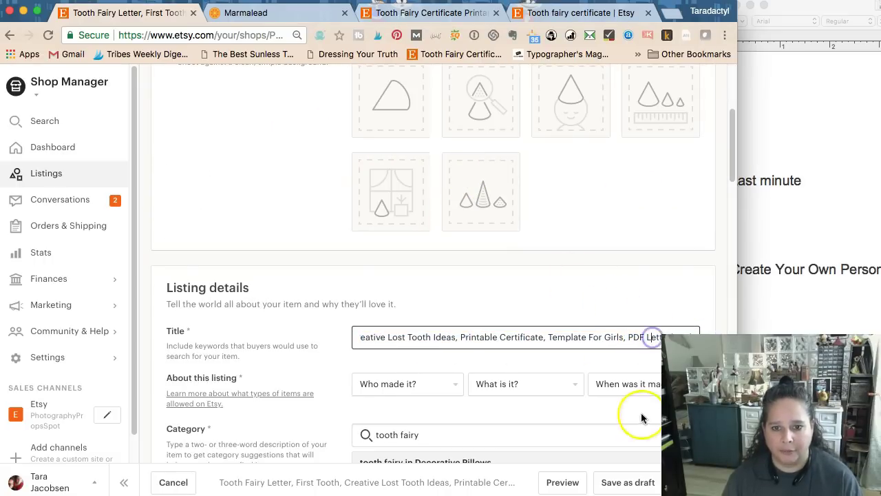
{"action": "scroll", "coordinate": [590, 307], "scroll_direction": "down", "scroll_amount": 3}
{"action": "scroll", "coordinate": [596, 303], "scroll_direction": "up", "scroll_amount": 2}
{"action": "scroll", "coordinate": [597, 301], "scroll_direction": "down", "scroll_amount": 2}
{"action": "left_click", "coordinate": [681, 151]}
Switch to Marmalead and clear the three first tooth keywords from the comparison.
{"action": "left_click", "coordinate": [255, 13]}
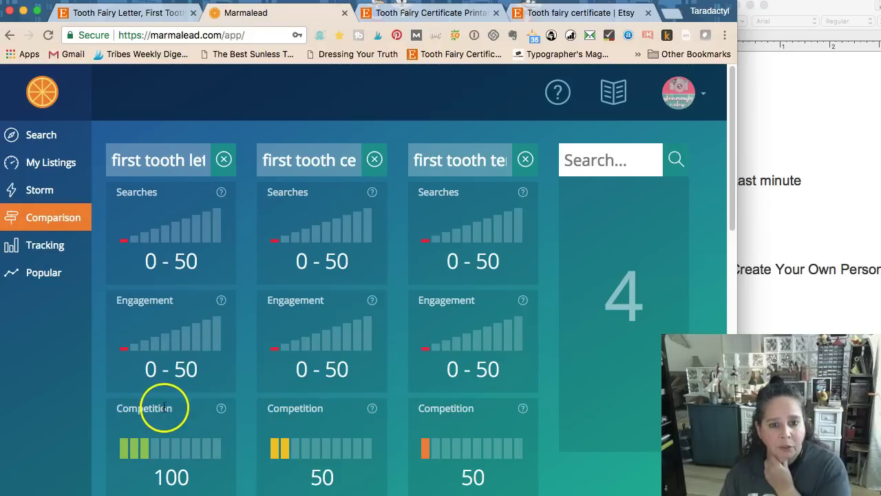
{"action": "mouse_move", "coordinate": [374, 408]}
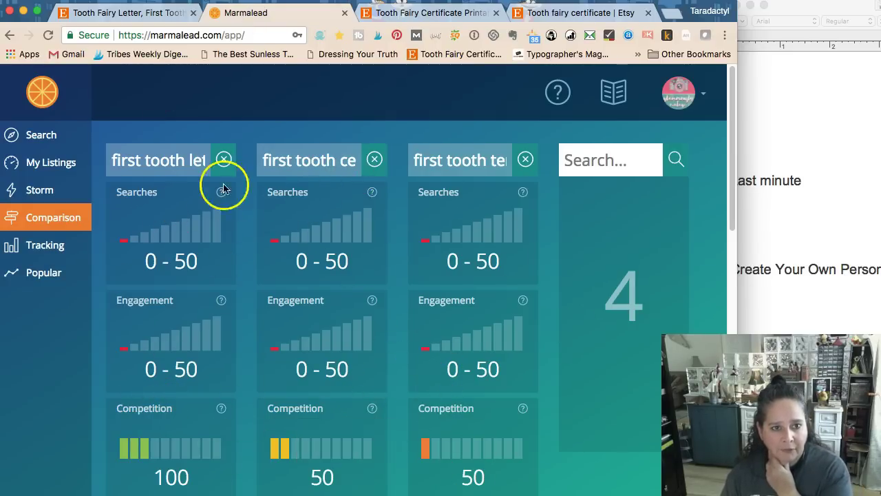
{"action": "left_click", "coordinate": [526, 159]}
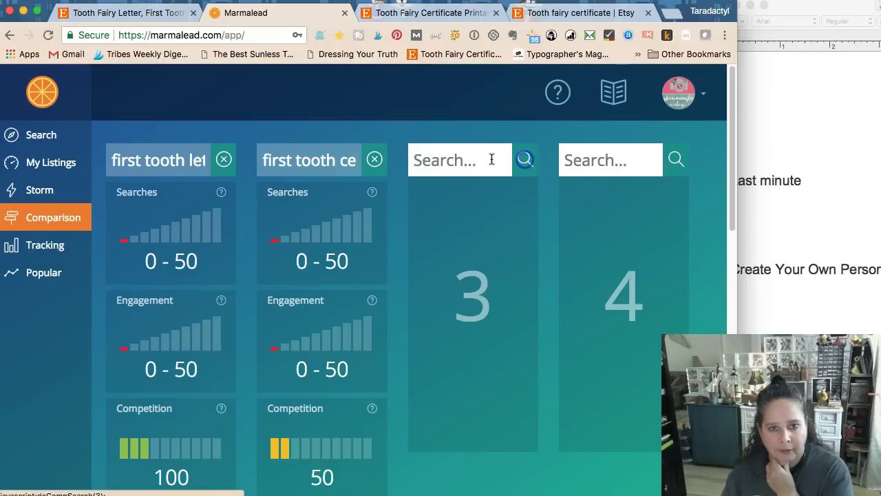
{"action": "left_click", "coordinate": [374, 158]}
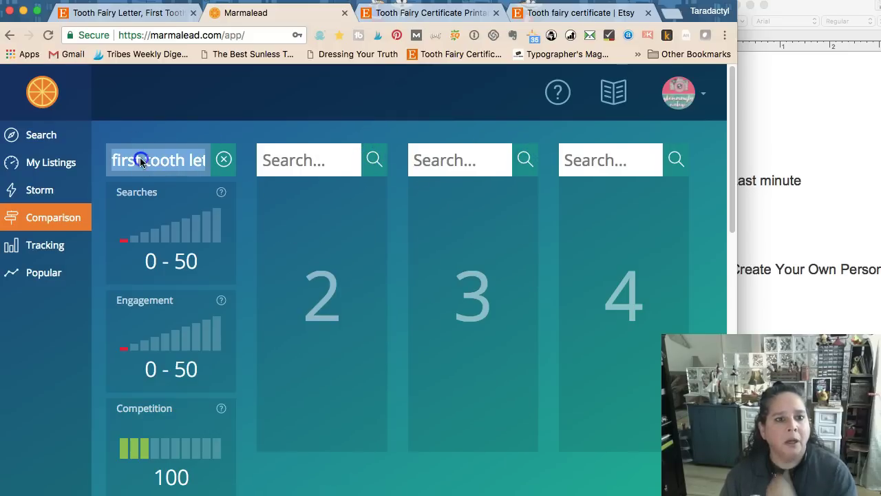
{"action": "left_click", "coordinate": [223, 159]}
Look up "gift" and "gifts" in the first two comparison slots.
{"action": "left_click", "coordinate": [167, 168]}
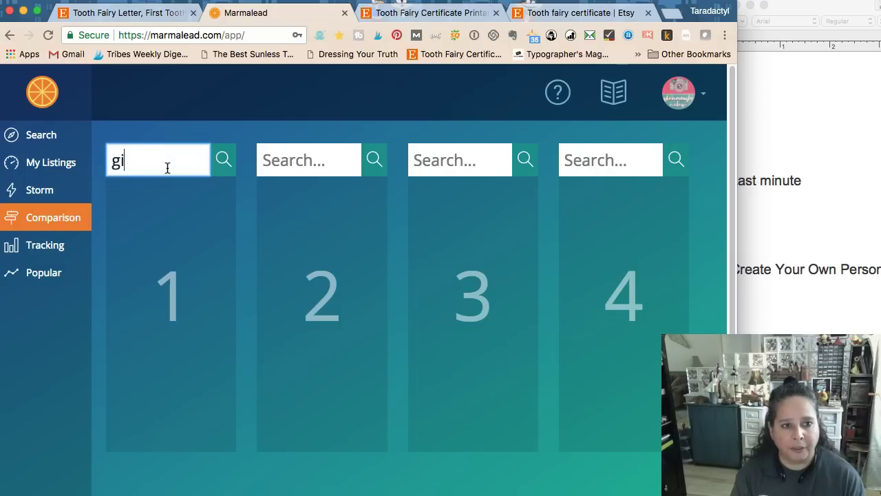
{"action": "key", "text": "Return"}
{"action": "left_click", "coordinate": [324, 159]}
{"action": "type", "text": "gi"}
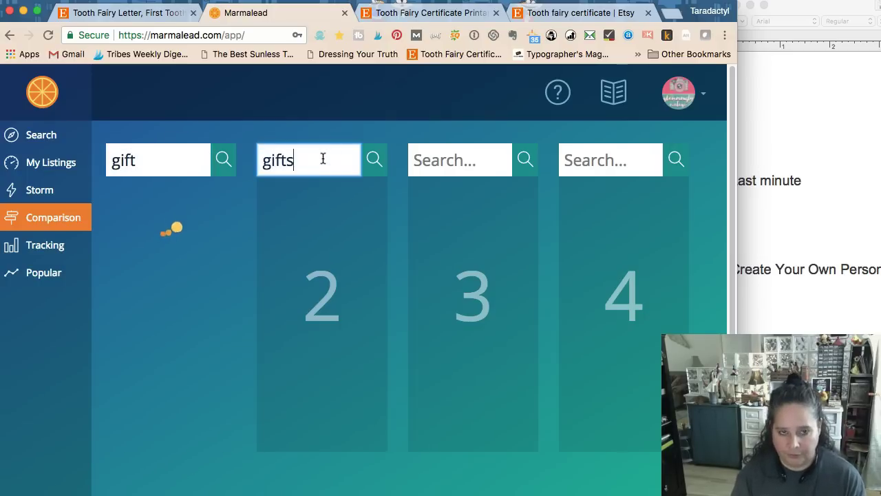
{"action": "type", "text": "fts"}
{"action": "key", "text": "Return"}
Look up "present" and "presents" in the third and fourth comparison slots.
{"action": "left_click", "coordinate": [495, 159]}
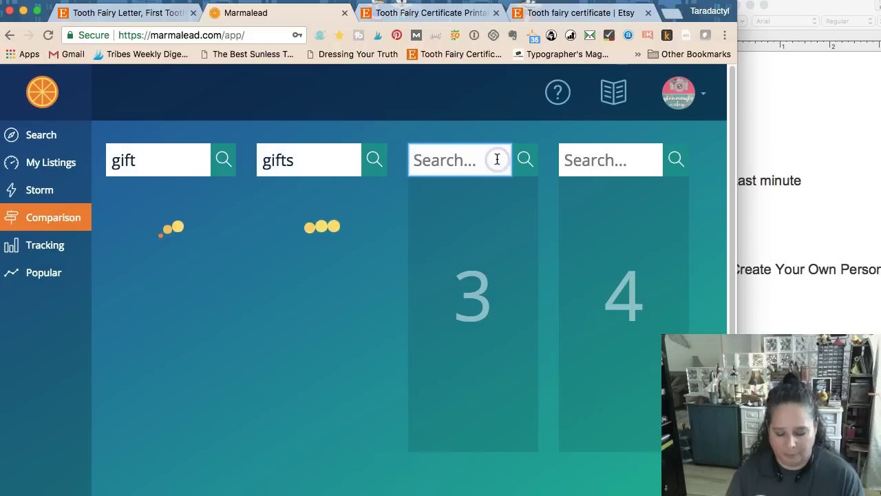
{"action": "type", "text": "presen"}
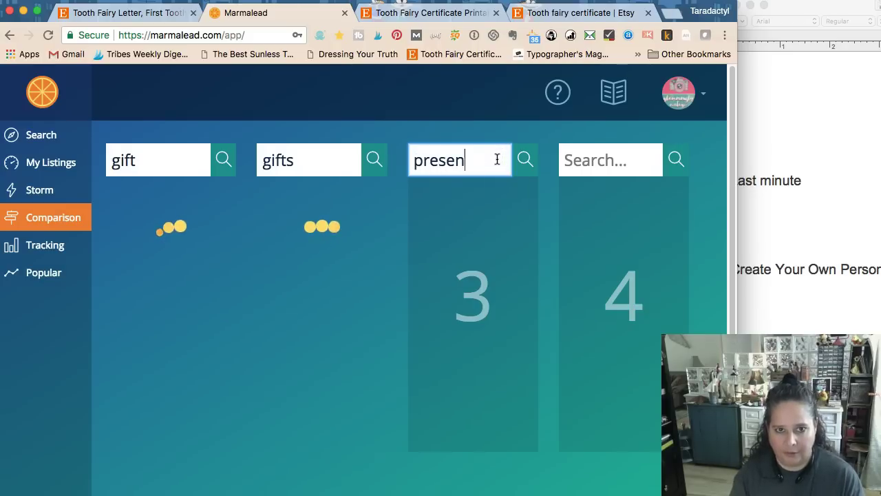
{"action": "type", "text": "t"}
{"action": "key", "text": "Return"}
{"action": "left_click", "coordinate": [635, 160]}
{"action": "type", "text": "presents"}
{"action": "key", "text": "Return"}
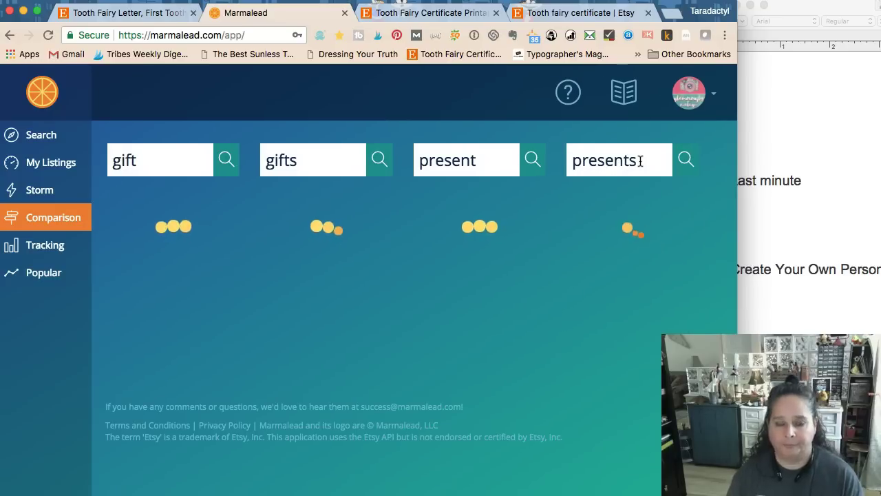
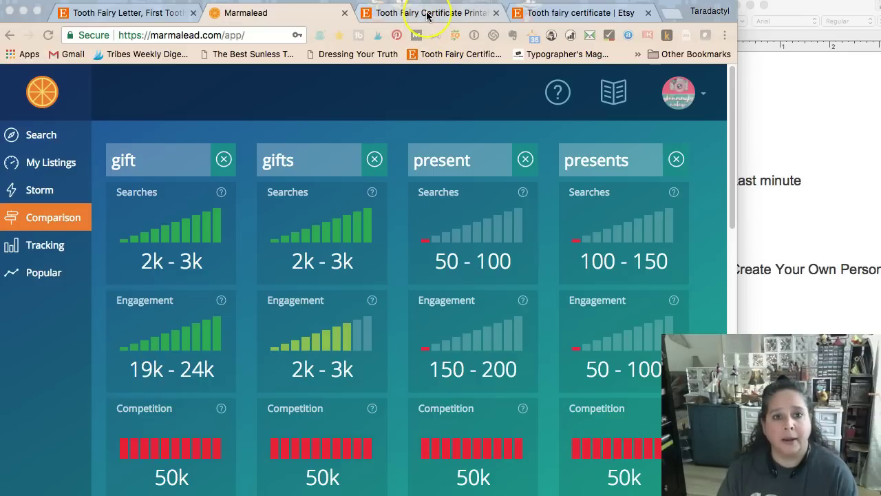
Return to the Etsy listing draft and append ", Gift For Moms" to the end of the title.
{"action": "left_click", "coordinate": [137, 13]}
{"action": "left_click_drag", "start_coordinate": [633, 141], "coordinate": [710, 149]}
{"action": "left_click", "coordinate": [696, 153]}
{"action": "type", "text": ", Gift For Moms"}
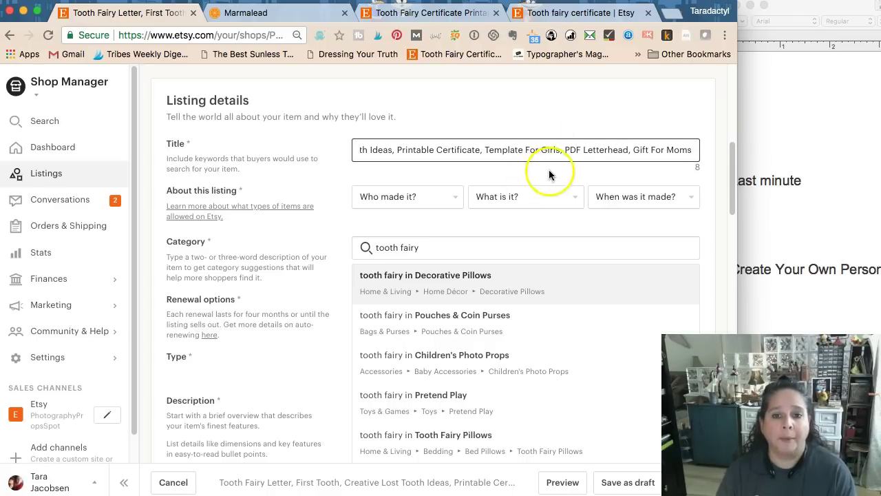
Check the keyword notes and insert "Last Minute" before "Gift For Moms" in the listing title.
{"action": "left_click", "coordinate": [847, 205]}
{"action": "left_click", "coordinate": [679, 169]}
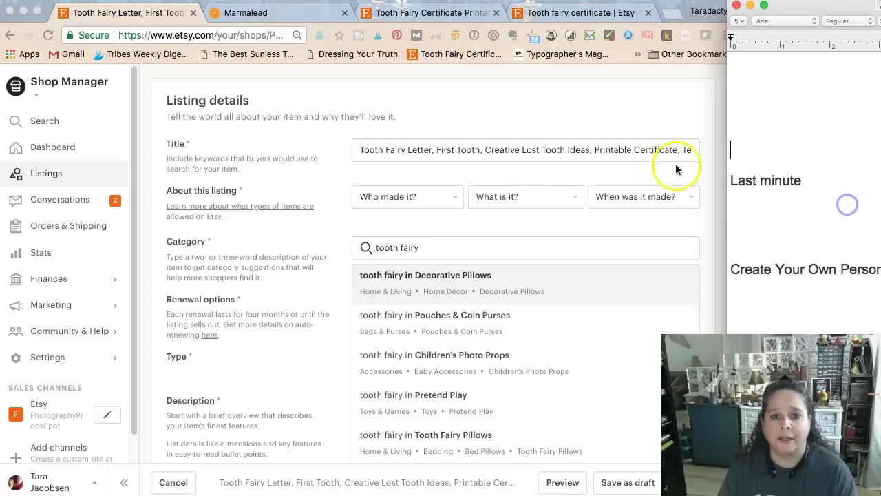
{"action": "left_click_drag", "start_coordinate": [655, 147], "coordinate": [699, 162]}
{"action": "left_click", "coordinate": [643, 149]}
{"action": "left_click", "coordinate": [632, 149]}
{"action": "type", "text": "Las"}
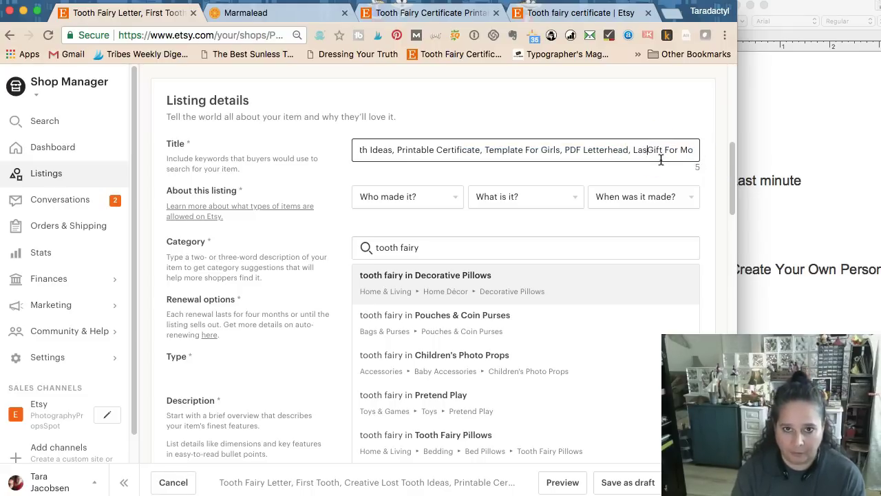
{"action": "type", "text": "t Minute"}
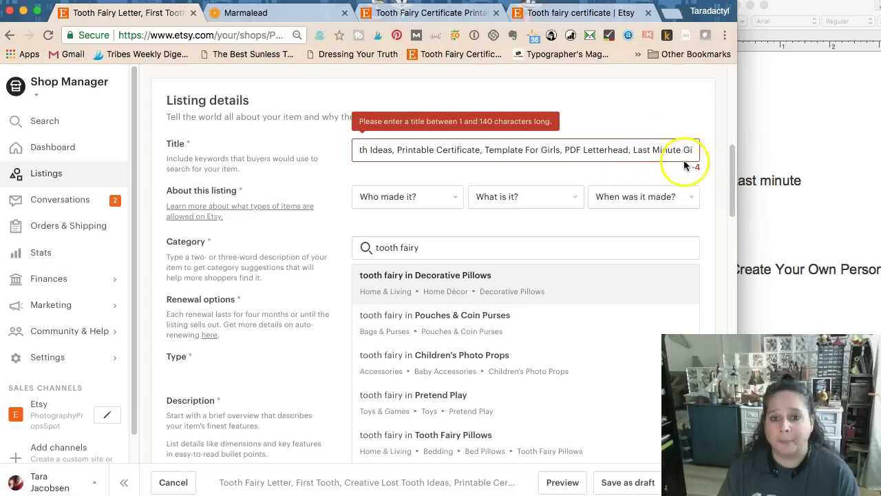
Shorten the listing title to 140 characters by removing the commas after "Ideas", "Certificate", "Girls" and "Letterhead".
{"action": "left_click_drag", "start_coordinate": [632, 150], "coordinate": [703, 149]}
{"action": "left_click", "coordinate": [647, 150]}
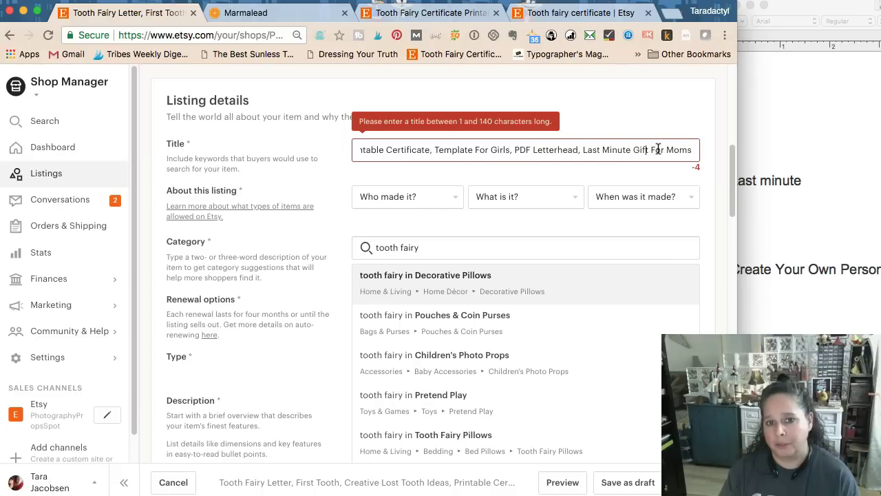
{"action": "left_click", "coordinate": [582, 151]}
{"action": "key", "text": "BackSpace"}
{"action": "left_click", "coordinate": [517, 149]}
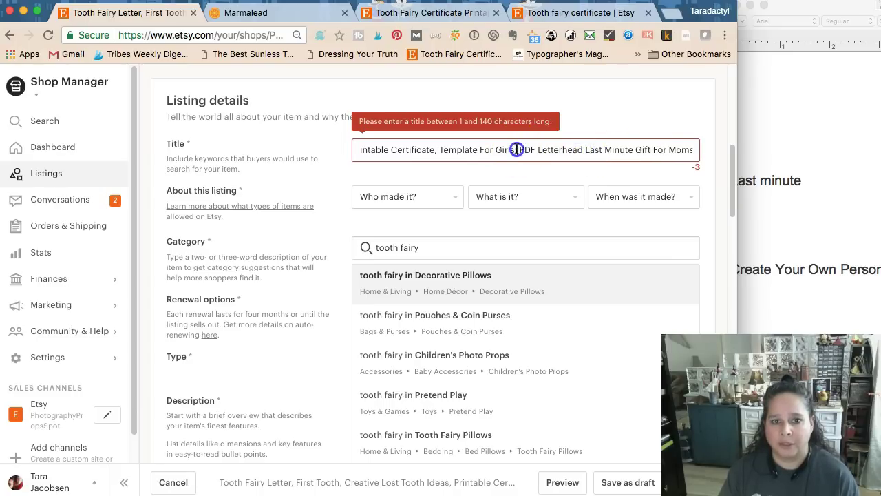
{"action": "key", "text": "BackSpace"}
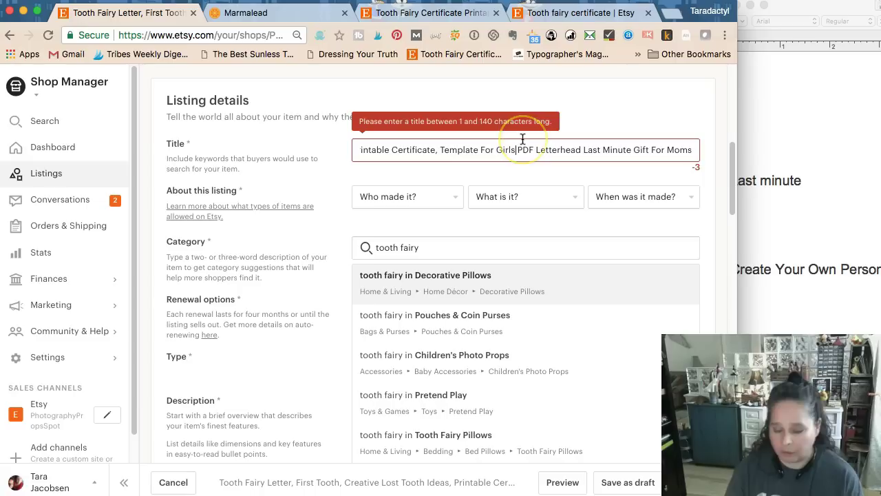
{"action": "left_click", "coordinate": [435, 151]}
{"action": "key", "text": "BackSpace"}
{"action": "left_click_drag", "start_coordinate": [439, 152], "coordinate": [356, 151]}
{"action": "left_click", "coordinate": [560, 153]}
{"action": "key", "text": "BackSpace"}
{"action": "scroll", "coordinate": [422, 270], "scroll_direction": "down", "scroll_amount": 2}
{"action": "scroll", "coordinate": [422, 265], "scroll_direction": "up", "scroll_amount": 2}
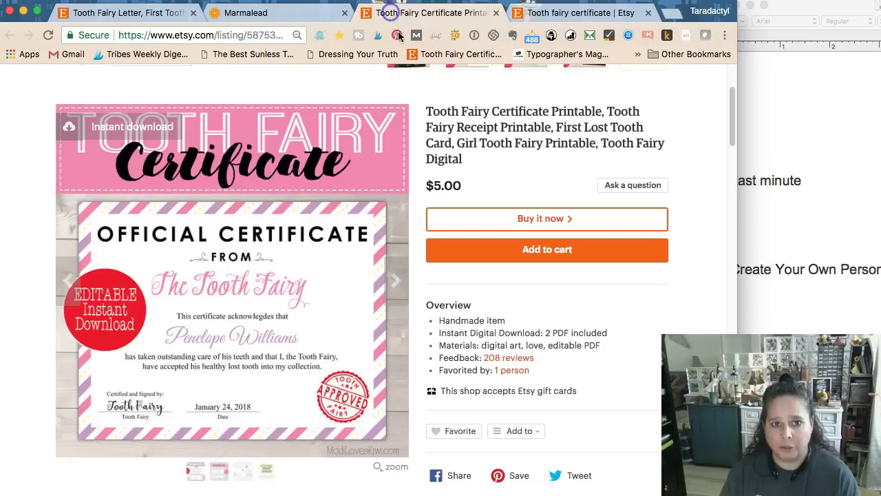
Review the keyword phrases in the competing Tooth Fairy Certificate Printable listing's title.
{"action": "left_click", "coordinate": [389, 13]}
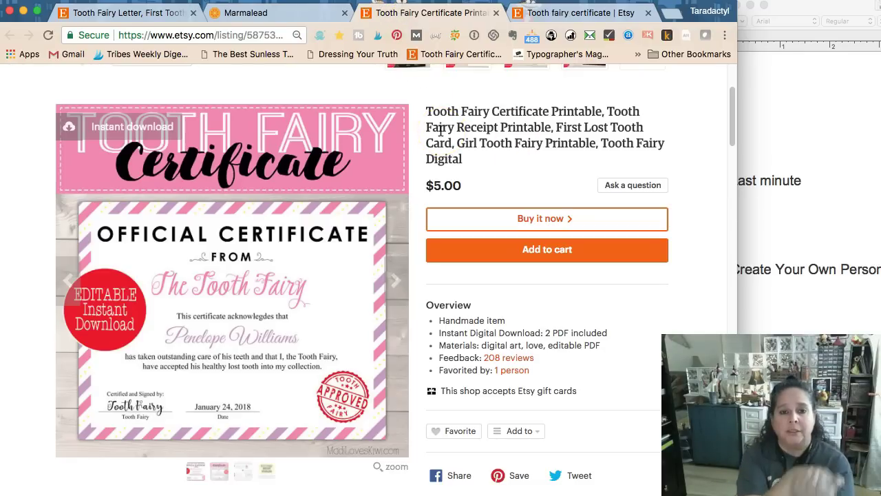
{"action": "left_click_drag", "start_coordinate": [431, 111], "coordinate": [559, 114]}
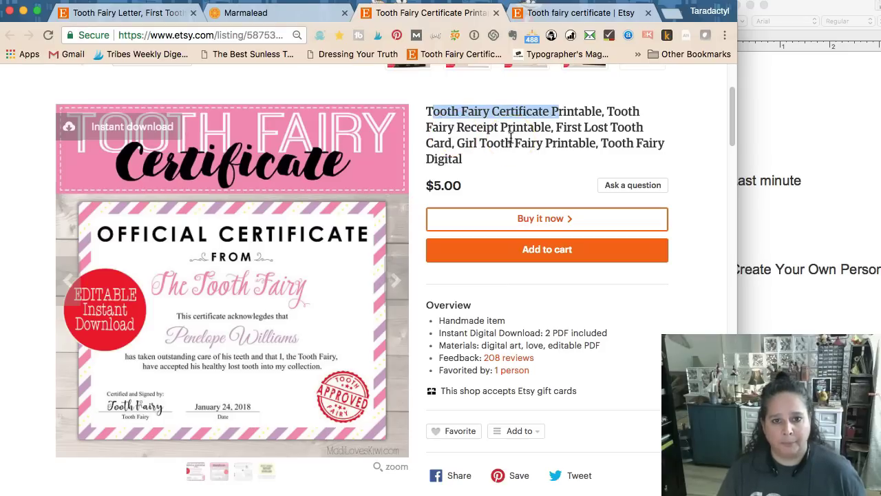
{"action": "left_click", "coordinate": [777, 155]}
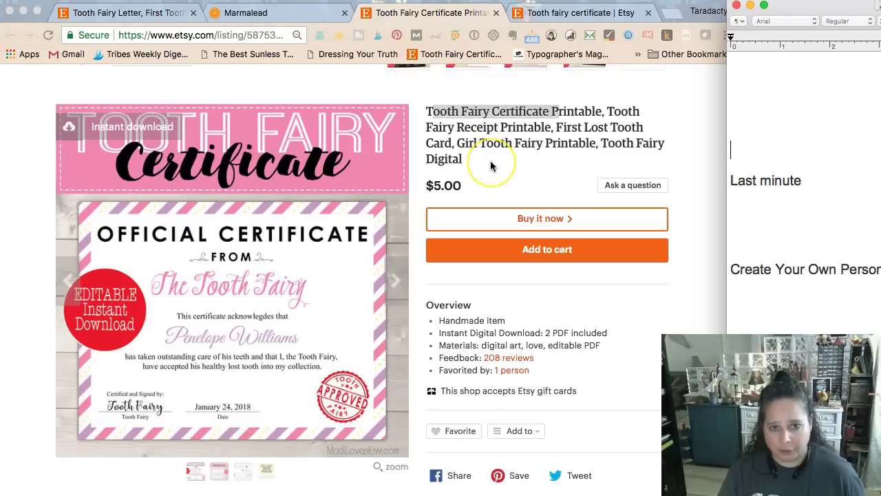
{"action": "scroll", "coordinate": [490, 159], "scroll_direction": "up", "scroll_amount": 1}
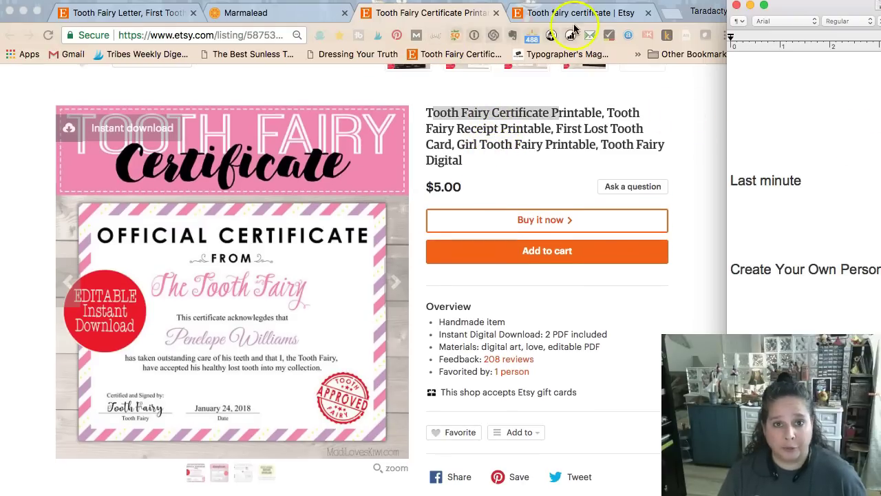
{"action": "left_click", "coordinate": [645, 62]}
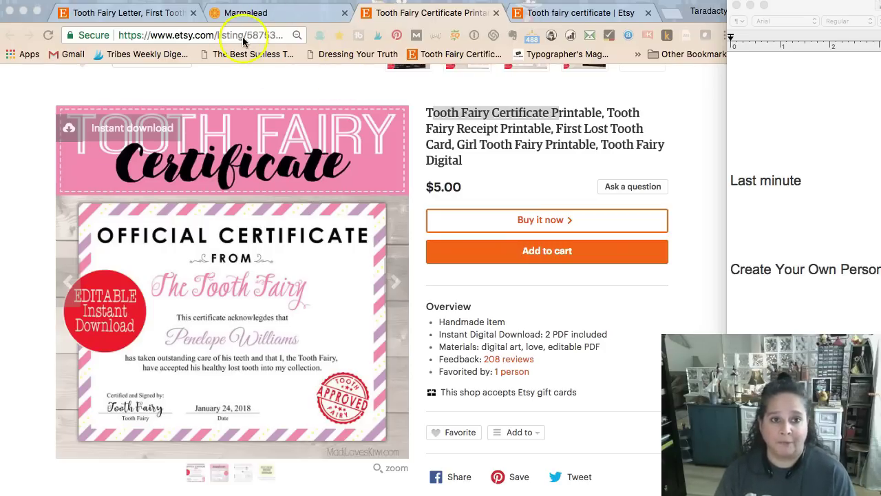
Return to the listing draft and enter "no tooth teeth, receipt," as new tag text.
{"action": "left_click", "coordinate": [122, 19]}
{"action": "left_click_drag", "start_coordinate": [607, 152], "coordinate": [721, 157]}
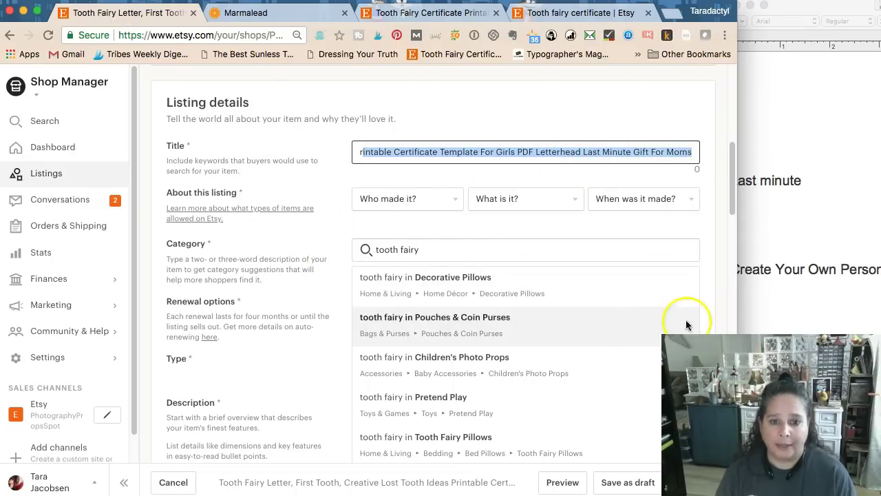
{"action": "scroll", "coordinate": [272, 197], "scroll_direction": "up", "scroll_amount": 3}
{"action": "scroll", "coordinate": [272, 199], "scroll_direction": "down", "scroll_amount": 4}
{"action": "scroll", "coordinate": [271, 201], "scroll_direction": "down", "scroll_amount": 5}
{"action": "scroll", "coordinate": [271, 204], "scroll_direction": "down", "scroll_amount": 3}
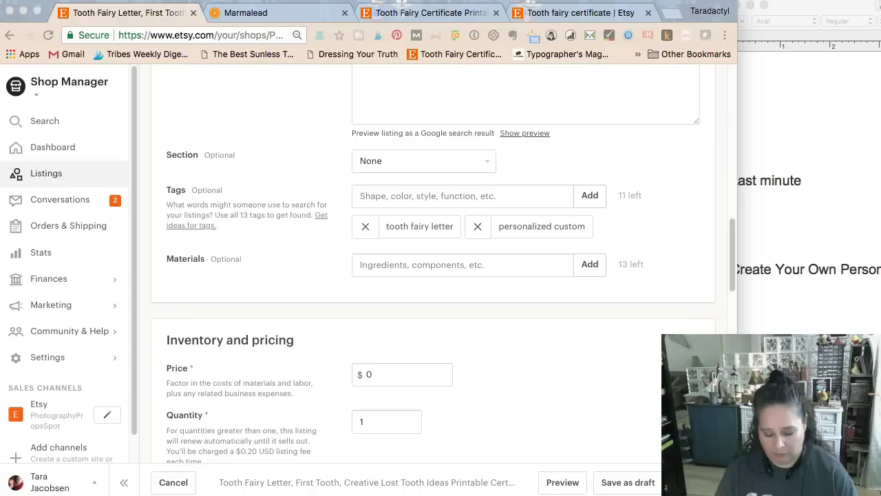
{"action": "left_click", "coordinate": [364, 197]}
{"action": "type", "text": "no tooth teeth, receipt,"}
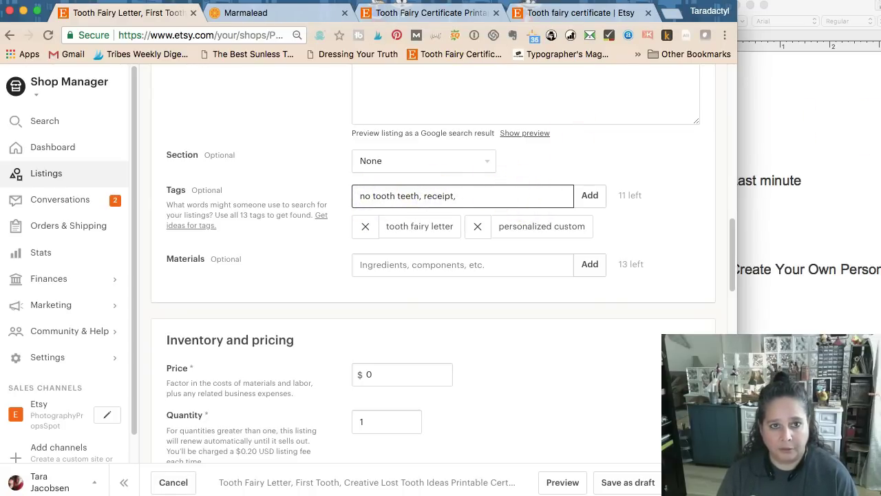
Check the competing listing's title, insert "card cards" before "receipt" in the tag text, and add the tags.
{"action": "left_click", "coordinate": [402, 12]}
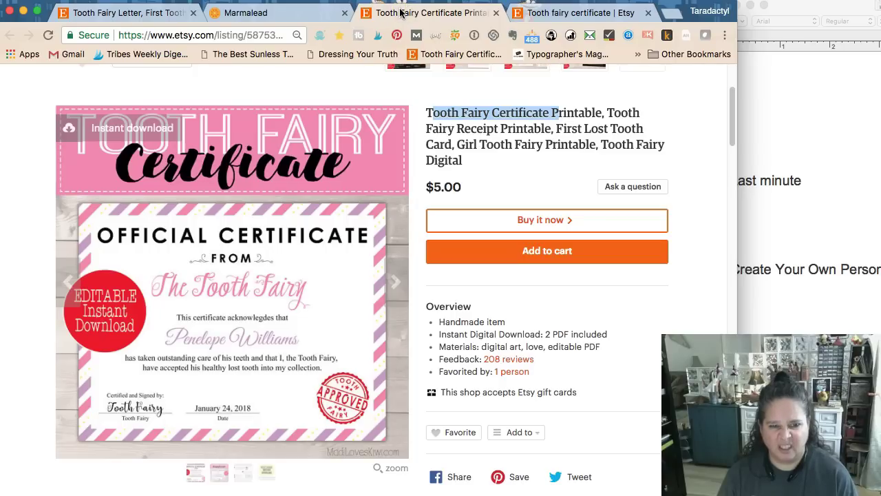
{"action": "left_click", "coordinate": [128, 12]}
{"action": "type", "text": "card cards receipt,"}
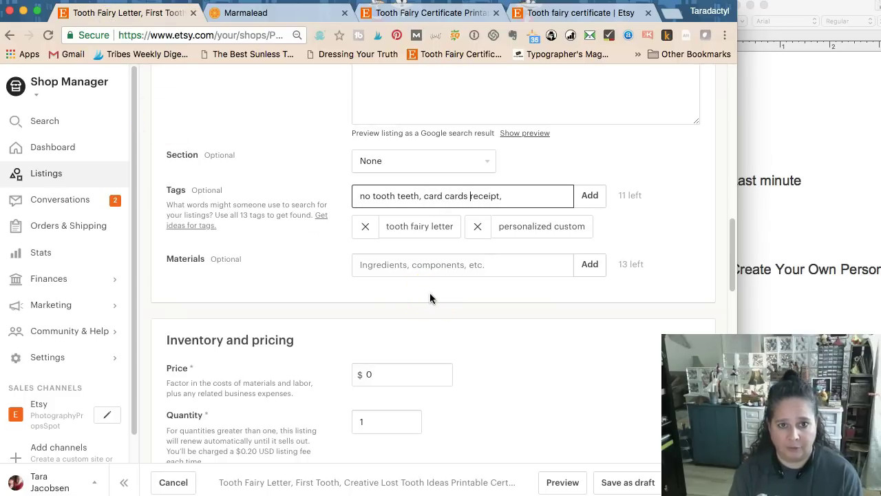
{"action": "left_click", "coordinate": [443, 196]}
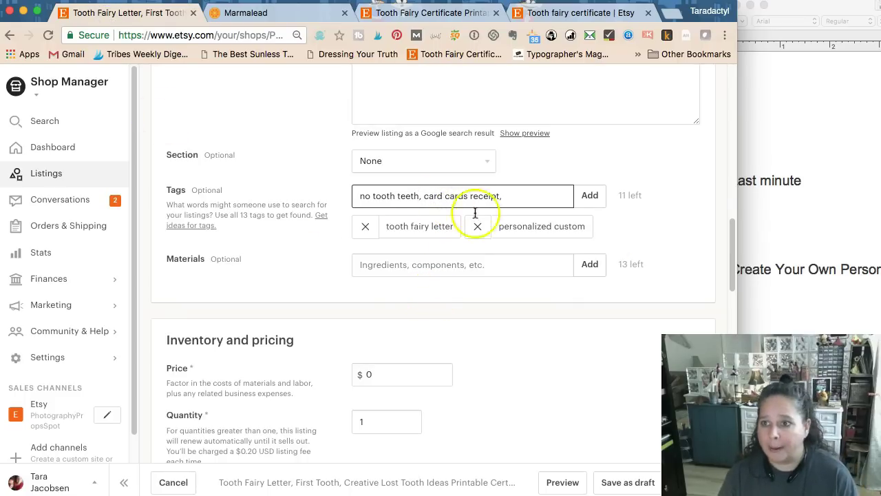
{"action": "left_click", "coordinate": [592, 196]}
Copy the full listing title into the tag entry and add it, creating the "First Tooth" tag.
{"action": "scroll", "coordinate": [443, 173], "scroll_direction": "up", "scroll_amount": 10}
{"action": "triple_click", "coordinate": [444, 198]}
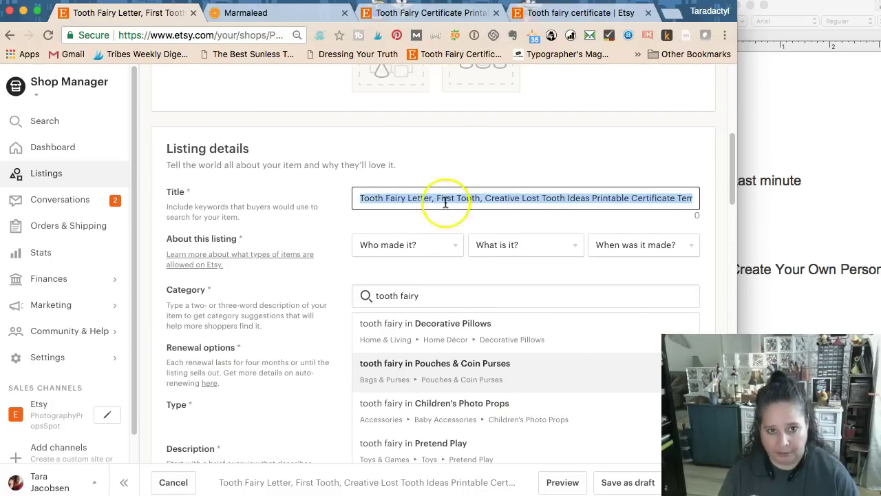
{"action": "scroll", "coordinate": [445, 201], "scroll_direction": "down", "scroll_amount": 20}
{"action": "scroll", "coordinate": [444, 203], "scroll_direction": "up", "scroll_amount": 4}
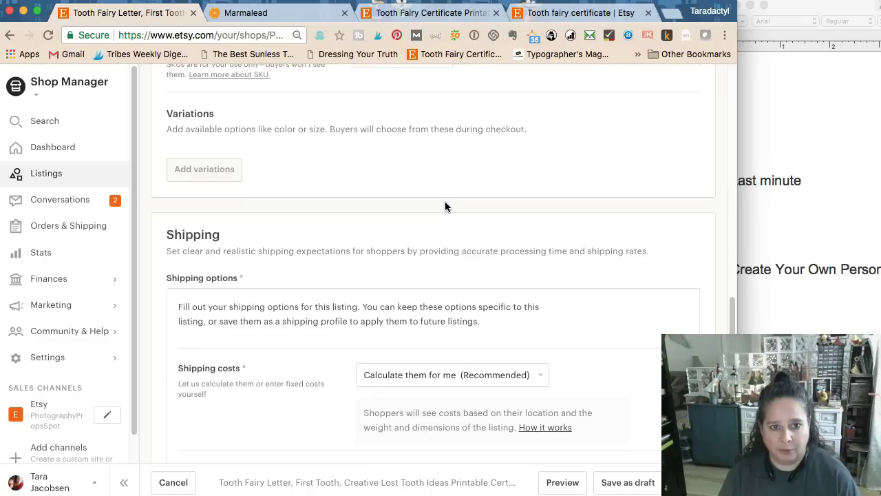
{"action": "scroll", "coordinate": [444, 204], "scroll_direction": "up", "scroll_amount": 5}
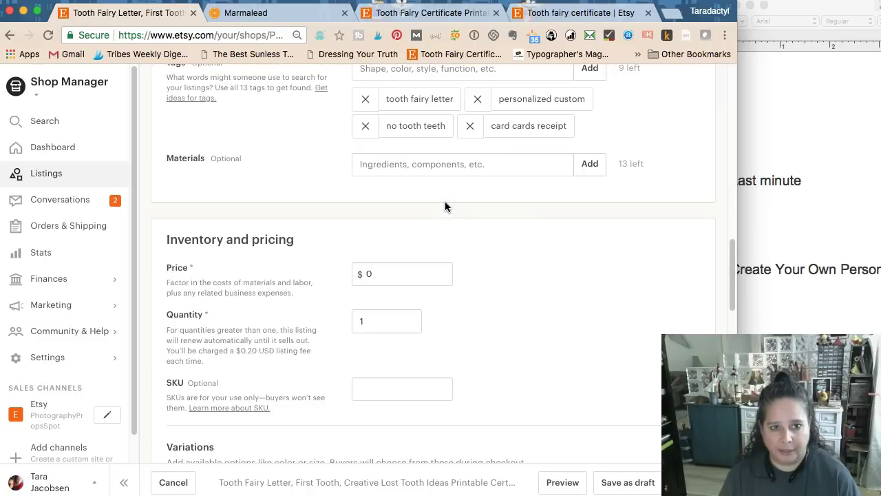
{"action": "scroll", "coordinate": [444, 183], "scroll_direction": "up", "scroll_amount": 3}
{"action": "left_click", "coordinate": [442, 184]}
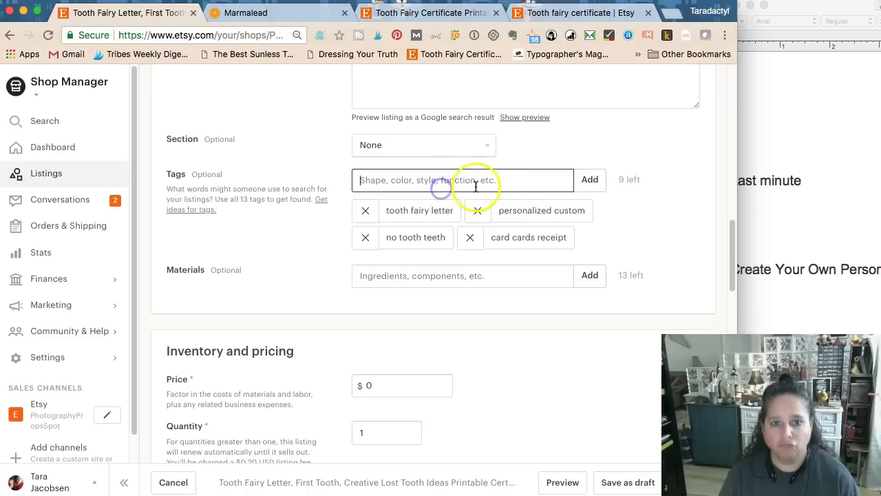
{"action": "key", "text": "cmd+v"}
{"action": "left_click", "coordinate": [586, 180]}
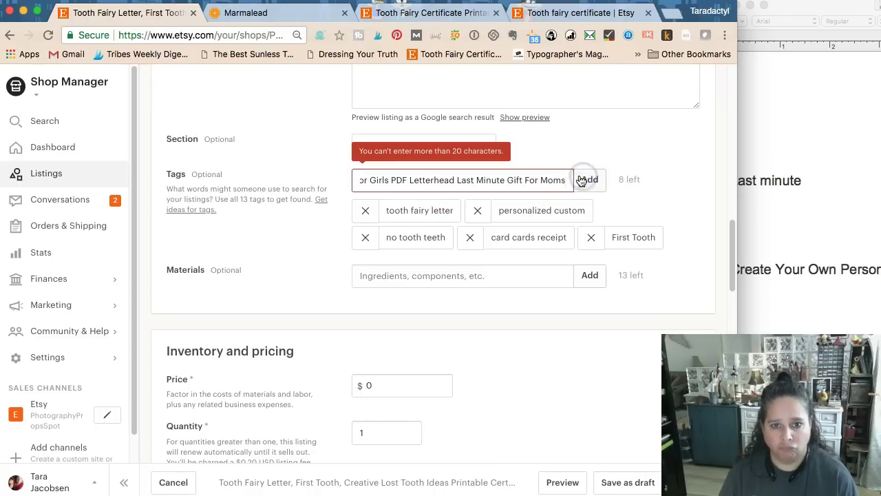
Split the remaining tag text with commas and an extra "Gift" to add the tags "Gift For Moms" and "Last Minute Gift".
{"action": "left_click", "coordinate": [505, 180]}
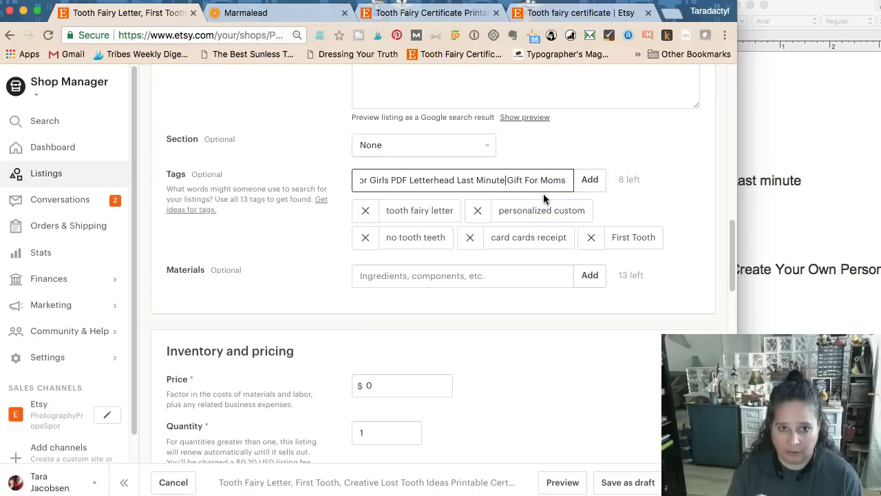
{"action": "type", "text": "Gift,"}
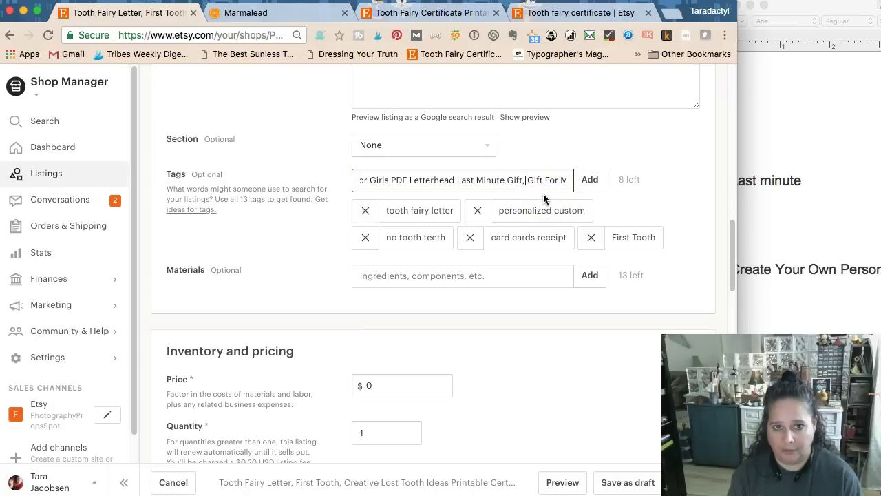
{"action": "key", "text": "Return"}
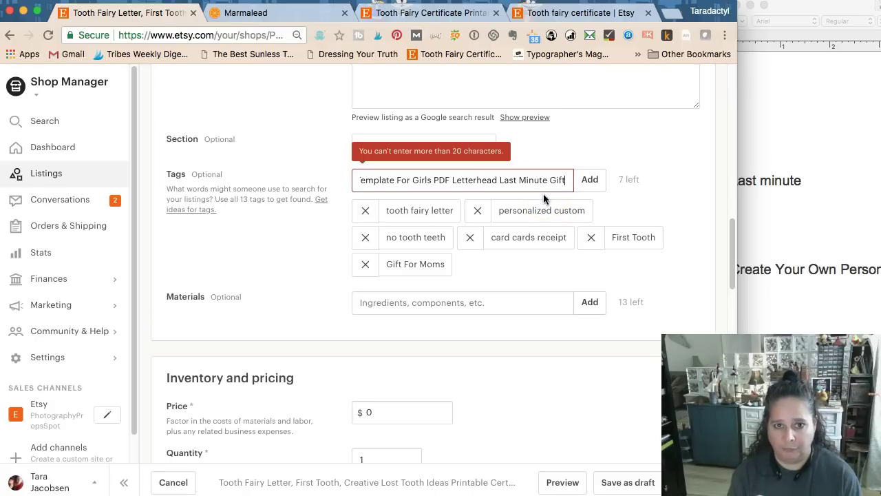
{"action": "left_click", "coordinate": [494, 185]}
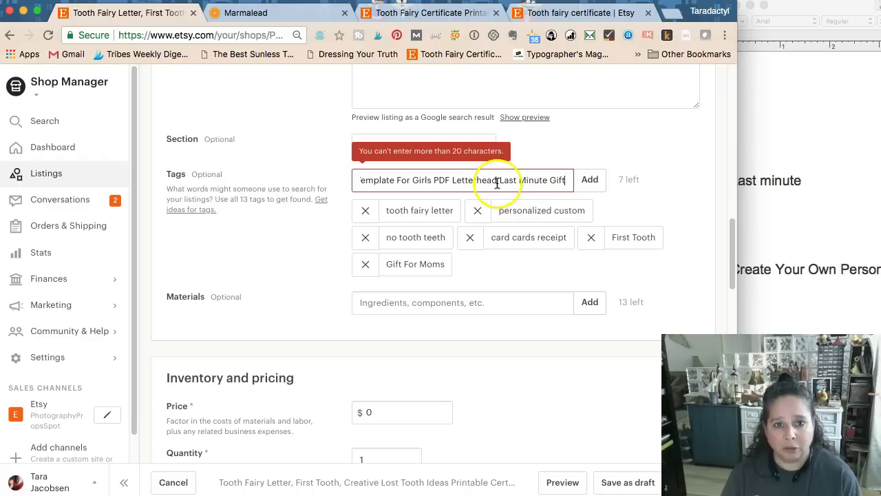
{"action": "key", "text": "Return"}
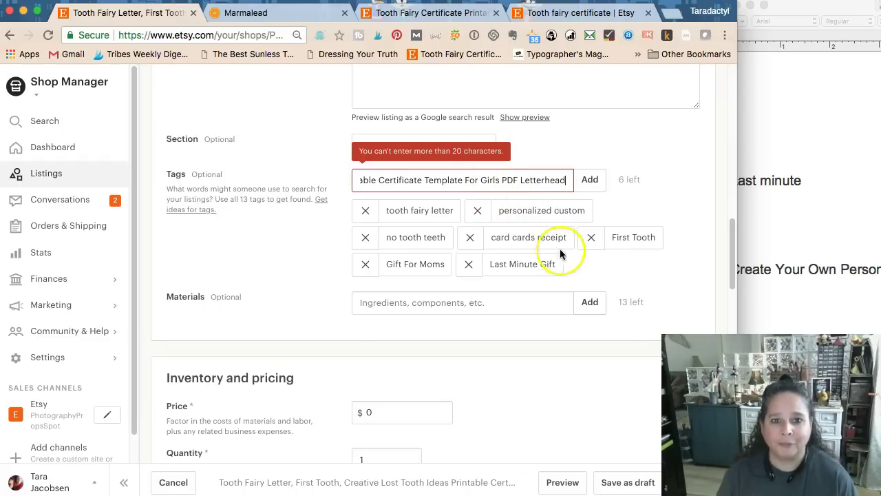
Replace the "Last Minute Gift" tag with "last minute gifts".
{"action": "key", "text": "super+Tab"}
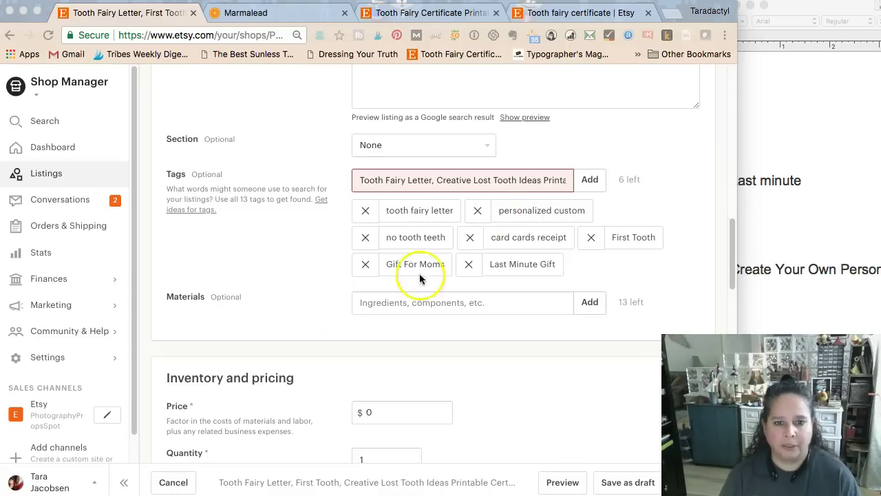
{"action": "left_click", "coordinate": [470, 264]}
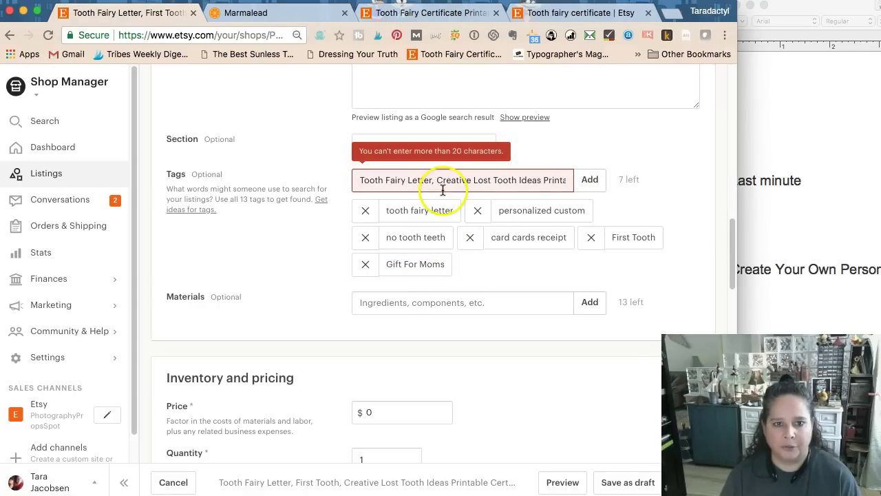
{"action": "left_click_drag", "start_coordinate": [500, 179], "coordinate": [604, 179]}
{"action": "left_click", "coordinate": [566, 179]}
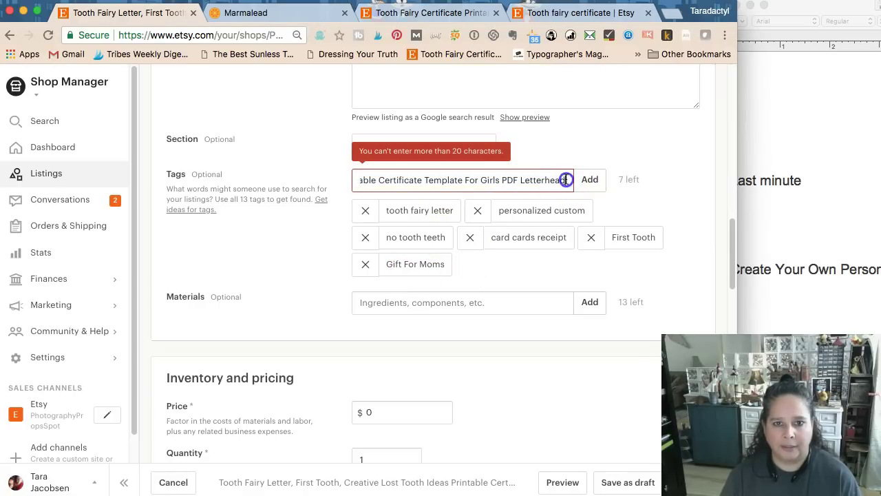
{"action": "type", "text": ", last miu"}
{"action": "key", "text": "BackSpace"}
{"action": "type", "text": "nute gifts"}
{"action": "key", "text": "Return"}
Separate "PDF Letterhead" from the remaining tag text with a comma and add it as a tag.
{"action": "left_click", "coordinate": [478, 180]}
{"action": "left_click", "coordinate": [501, 179]}
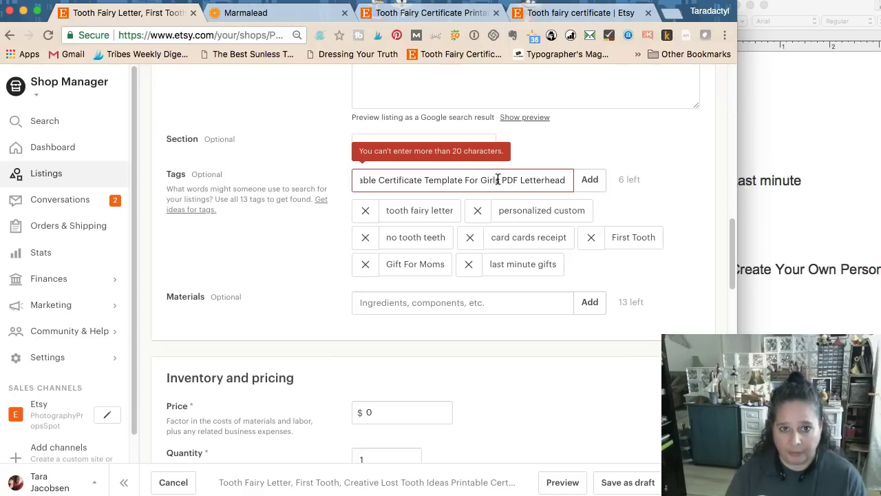
{"action": "left_click", "coordinate": [497, 182]}
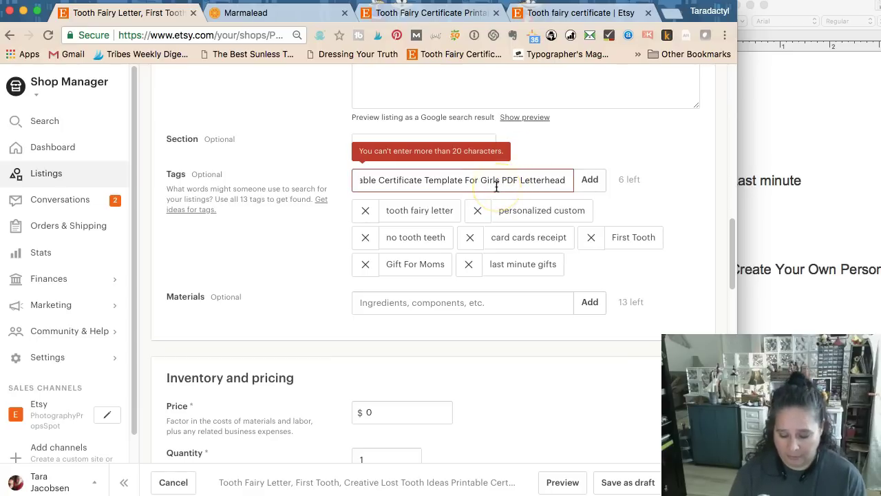
{"action": "type", "text": ","}
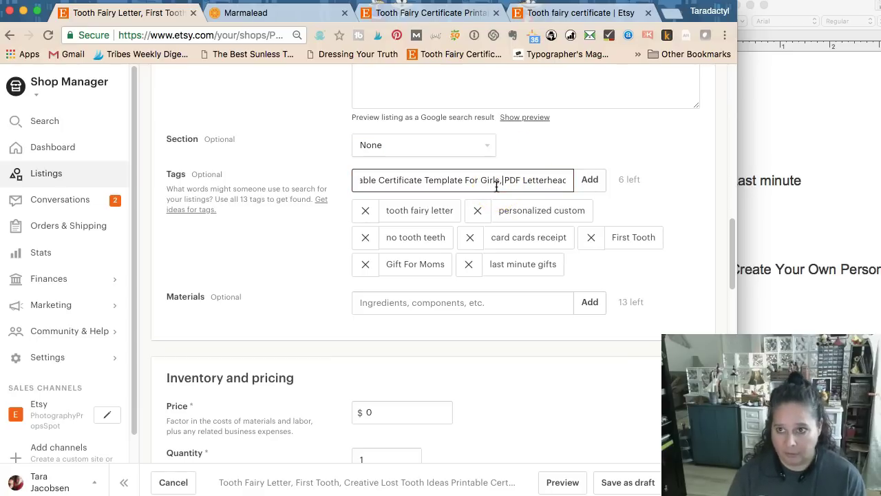
{"action": "left_click", "coordinate": [586, 184]}
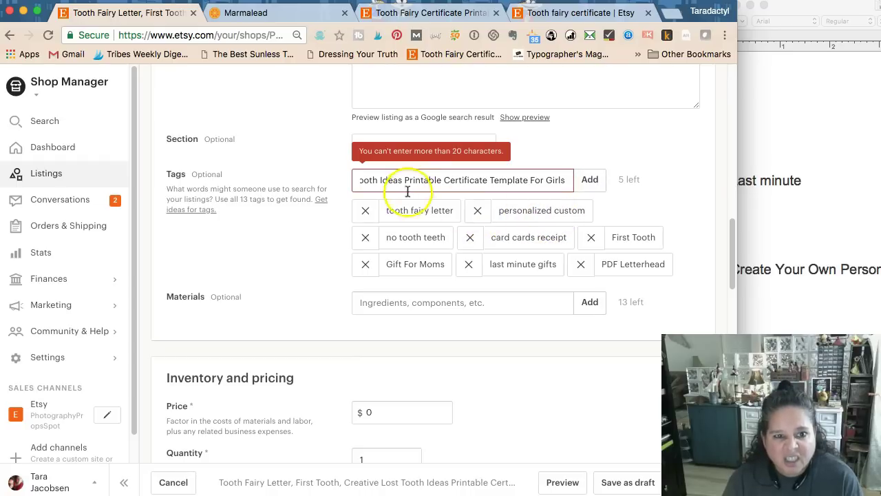
Separate "Printable Certificate" from the surrounding tag text with commas and add "Template For Girls" as a tag.
{"action": "left_click", "coordinate": [488, 180]}
{"action": "type", "text": ","}
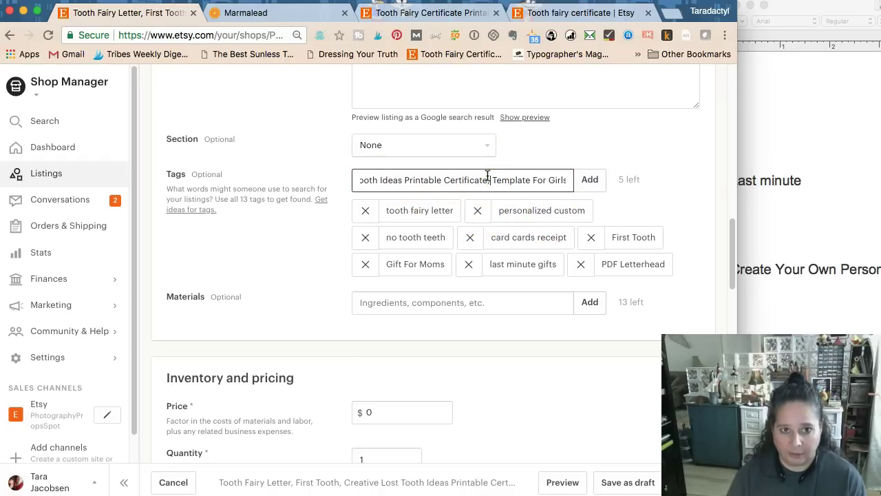
{"action": "left_click", "coordinate": [400, 180]}
{"action": "left_click", "coordinate": [404, 182]}
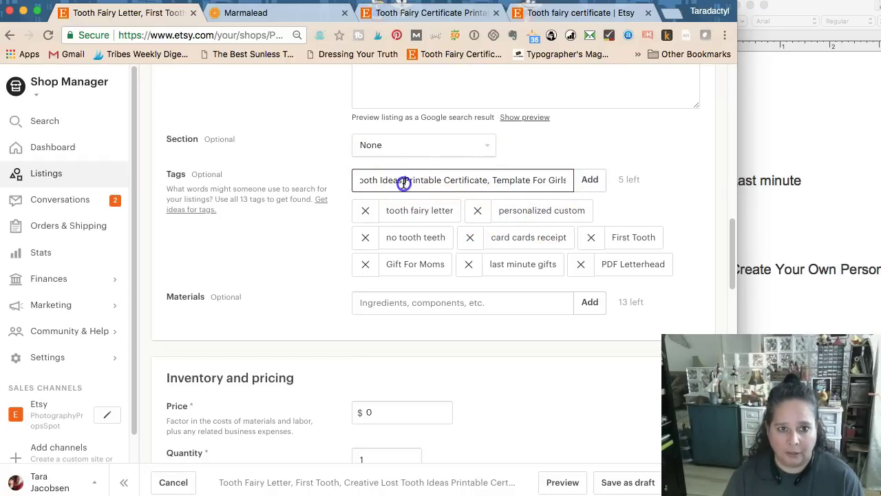
{"action": "type", "text": ","}
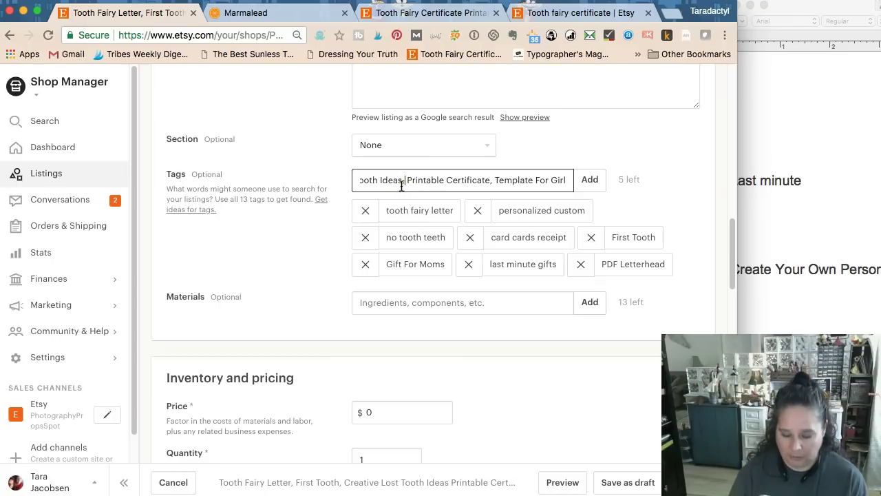
{"action": "key", "text": "Return"}
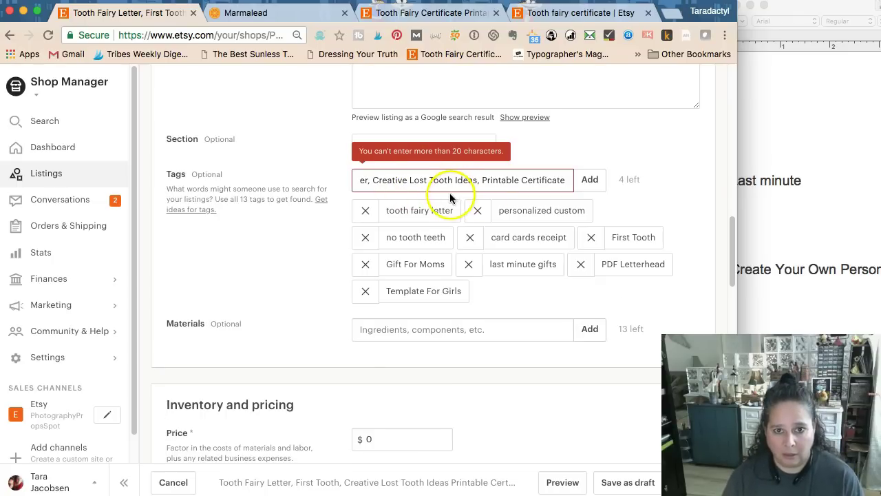
Delete the duplicate "Tooth Fairy Letter," from the start of the remaining tag text.
{"action": "left_click_drag", "start_coordinate": [410, 183], "coordinate": [343, 171]}
{"action": "left_click", "coordinate": [416, 178]}
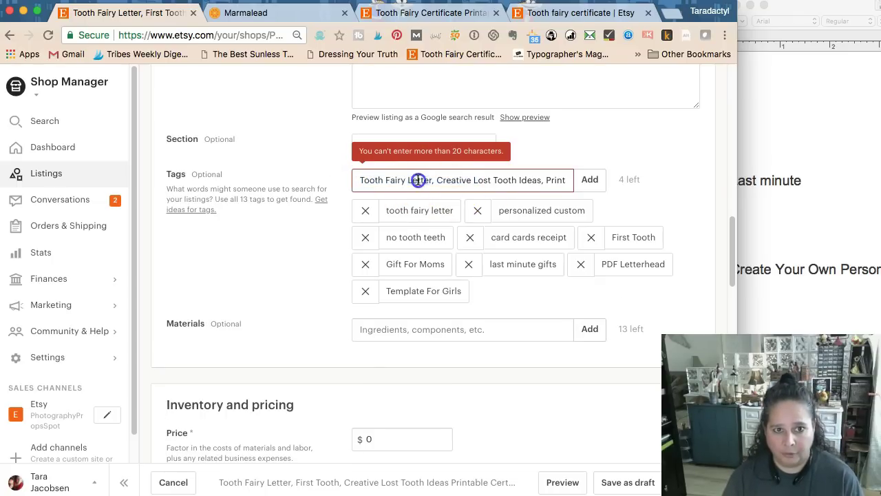
{"action": "left_click_drag", "start_coordinate": [438, 182], "coordinate": [329, 175]}
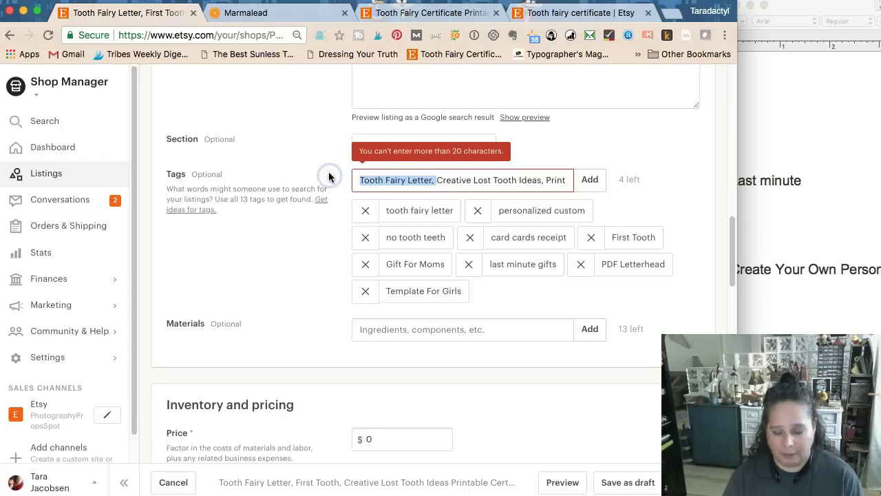
{"action": "key", "text": "BackSpace"}
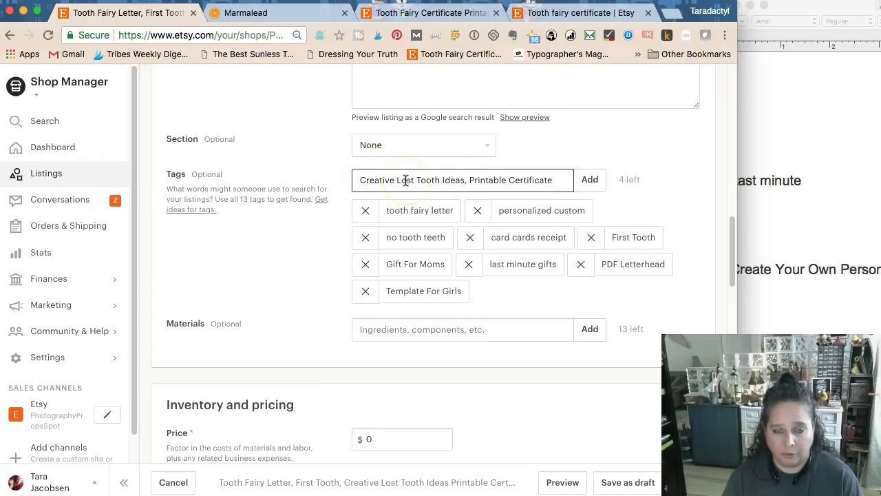
Split "Creative Lost Tooth Ideas" with a comma after "Lost" and add the tags "Creative Lost" and "Tooth Ideas".
{"action": "left_click_drag", "start_coordinate": [440, 180], "coordinate": [429, 179]}
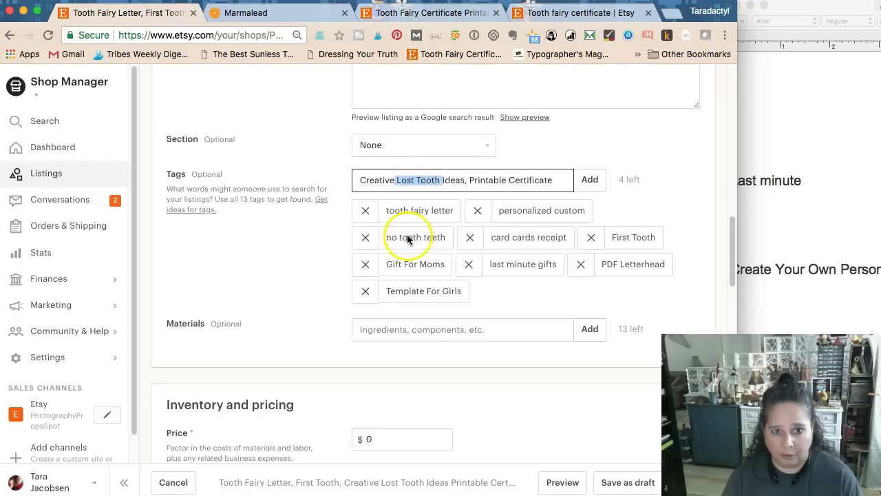
{"action": "left_click", "coordinate": [425, 179]}
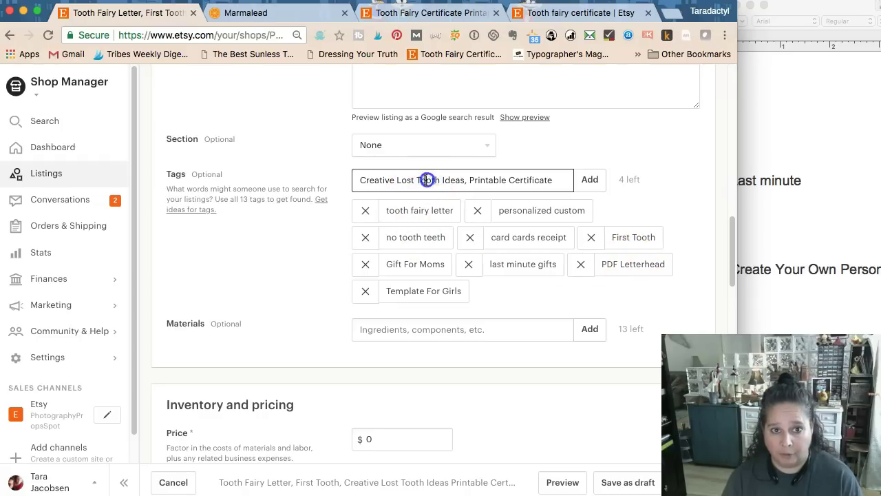
{"action": "left_click", "coordinate": [413, 180]}
{"action": "type", "text": ","}
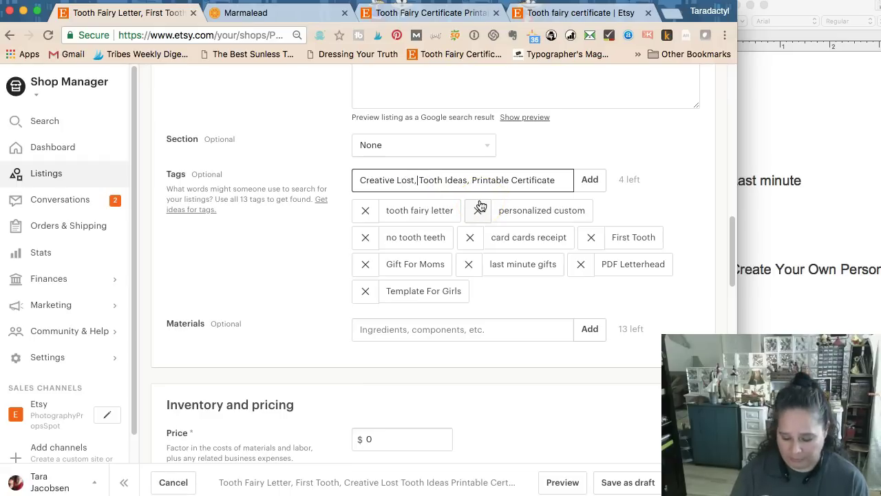
{"action": "key", "text": "Return"}
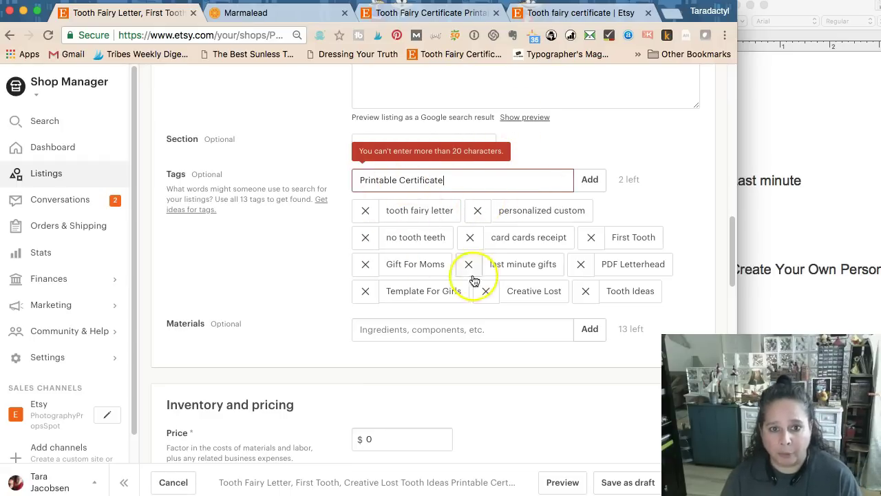
Prefix "Printable Certificate" with "PDF" and split it with a comma to add the tags "PDF Printable" and "Certificate".
{"action": "left_click", "coordinate": [394, 179]}
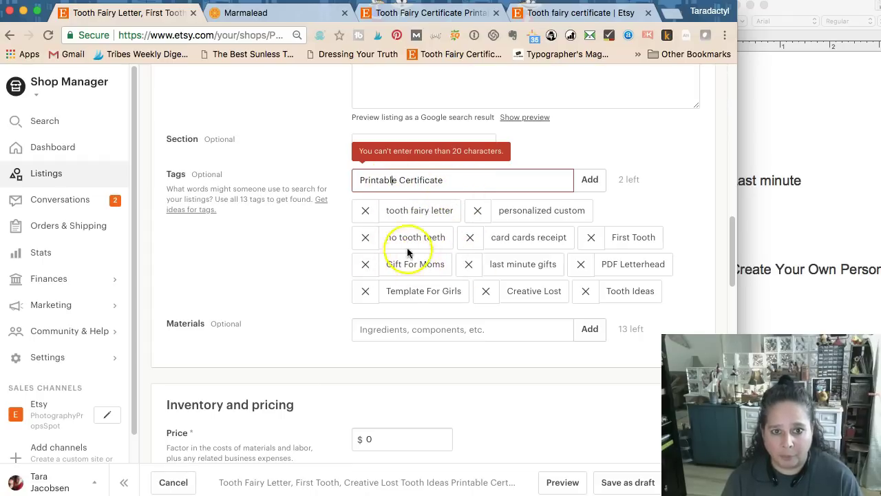
{"action": "left_click", "coordinate": [357, 179]}
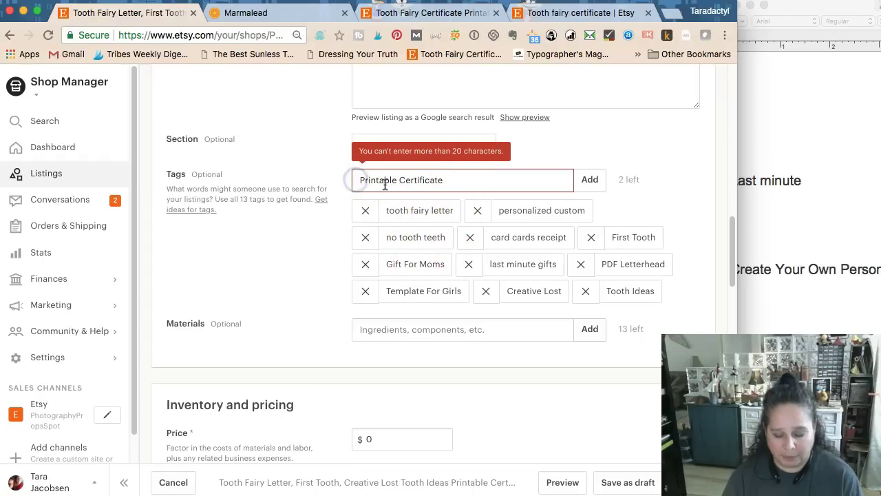
{"action": "type", "text": "PDF"}
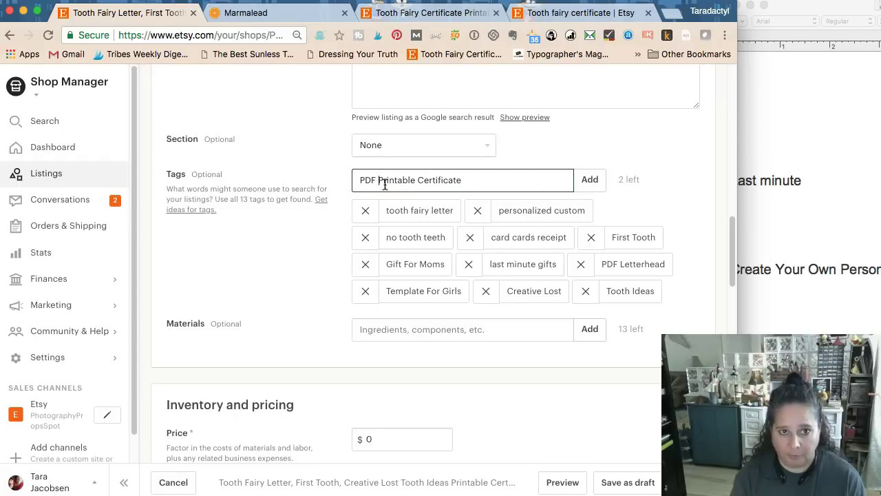
{"action": "left_click", "coordinate": [415, 179]}
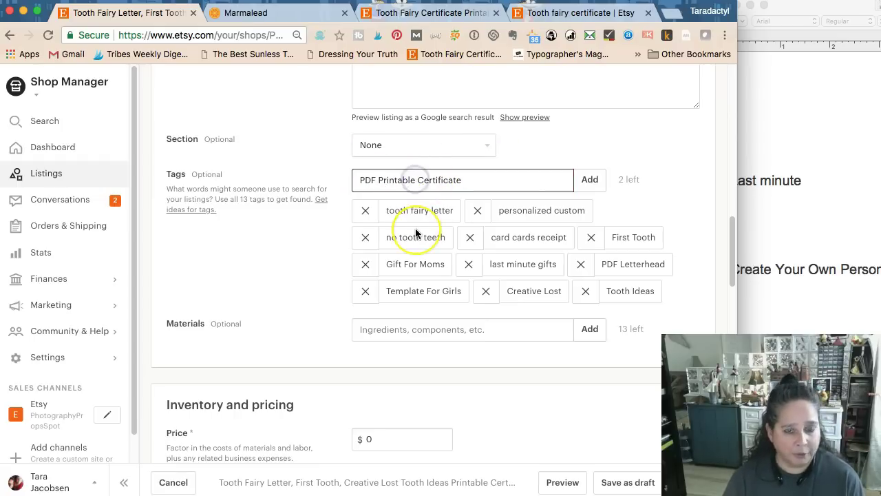
{"action": "type", "text": ","}
{"action": "key", "text": "Return"}
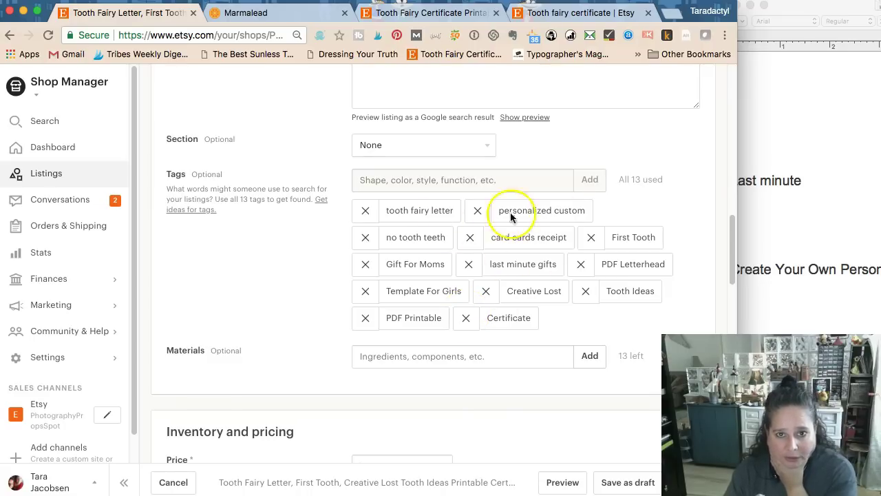
Remove the "Certificate" tag and try to add "first tooth printable" in its place.
{"action": "left_click", "coordinate": [465, 318]}
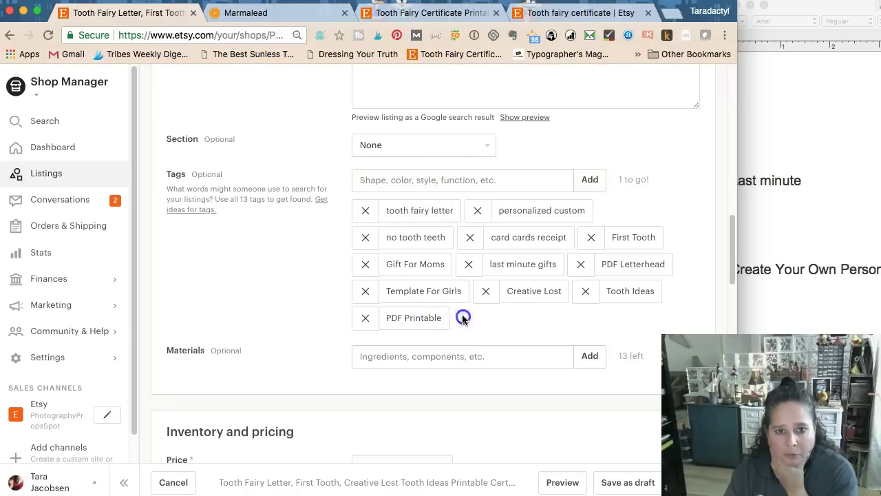
{"action": "left_click", "coordinate": [423, 182]}
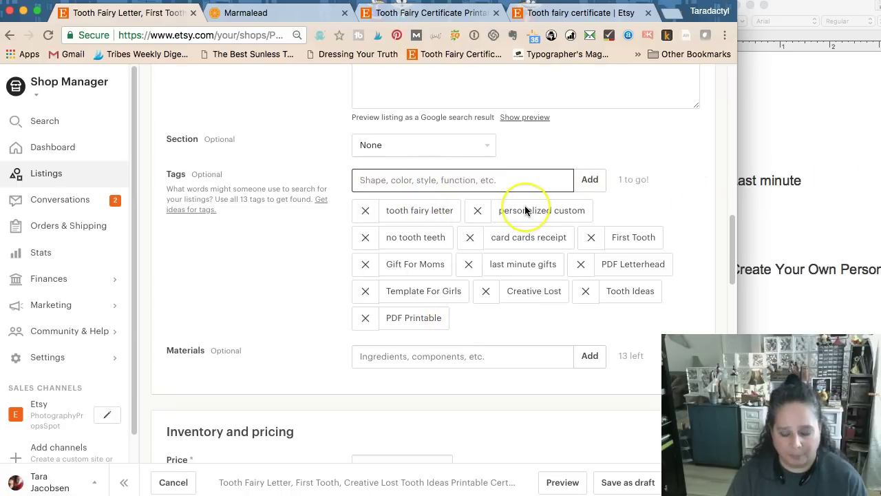
{"action": "type", "text": "first tooth printable"}
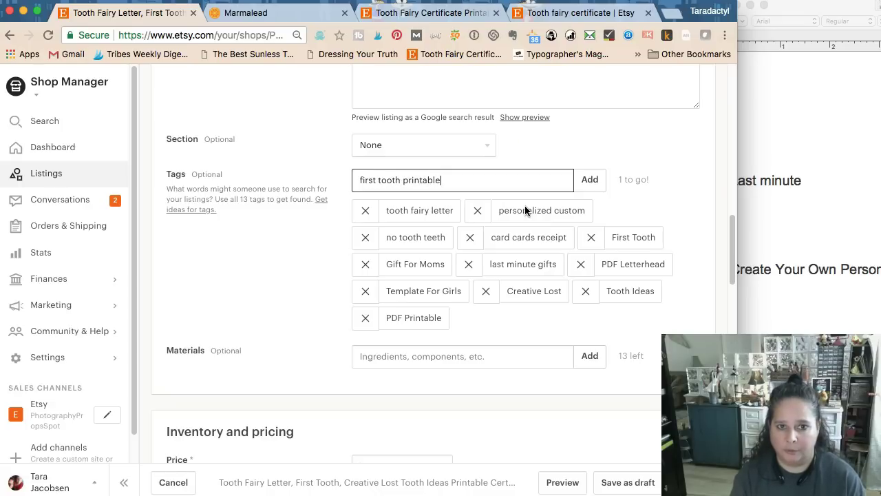
{"action": "key", "text": "Return"}
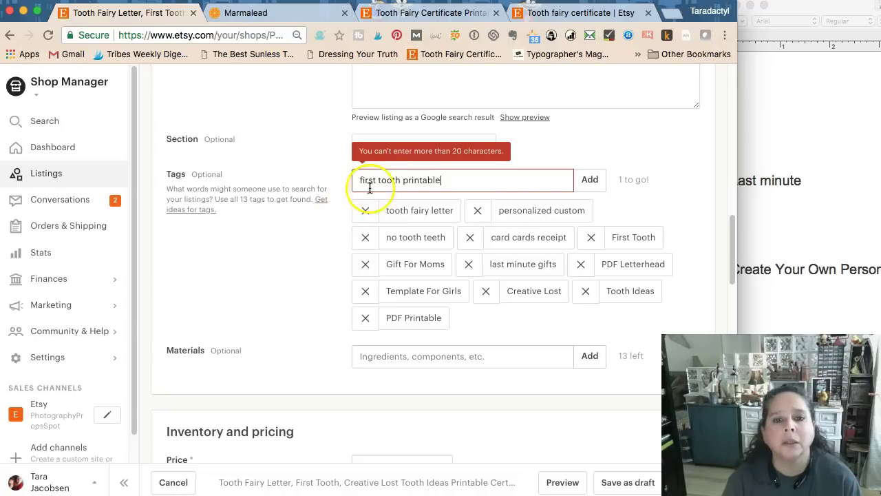
Replace the "first tooth printable" entry with "tooth certificate" and add it as a tag.
{"action": "double_click", "coordinate": [403, 180]}
{"action": "triple_click", "coordinate": [403, 179]}
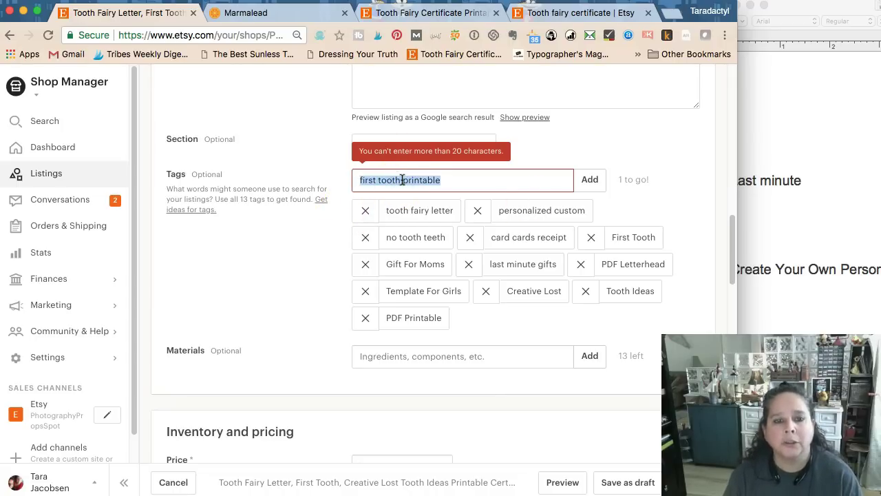
{"action": "type", "text": "tooth ce"}
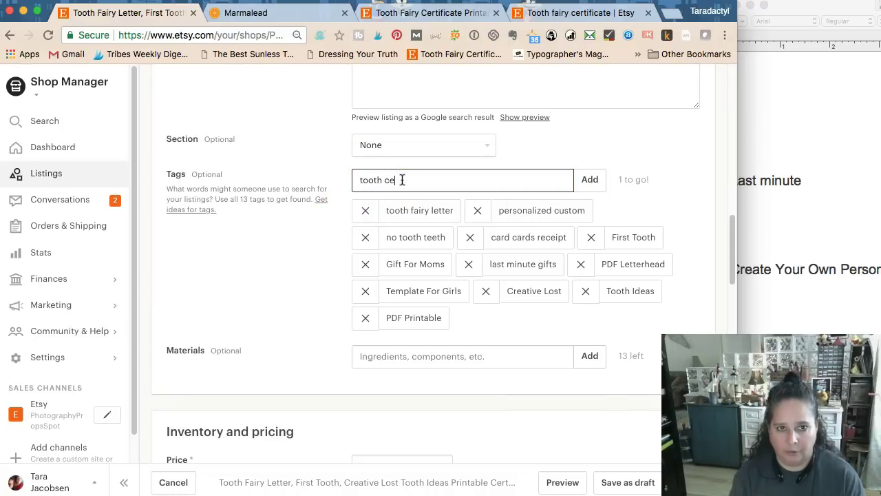
{"action": "key", "text": "Return"}
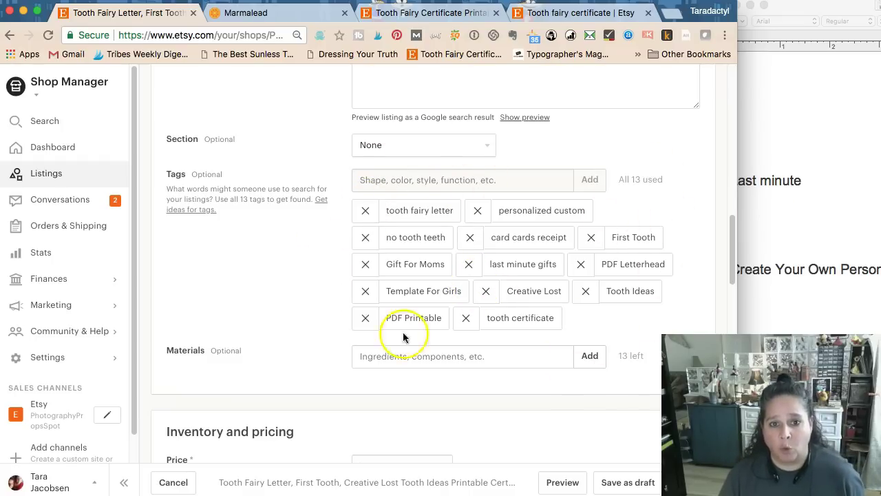
Look at the competing Tooth Fairy Certificate listing's title and review the draft listing's own tags and title.
{"action": "left_click", "coordinate": [413, 13]}
{"action": "scroll", "coordinate": [148, 147], "scroll_direction": "up", "scroll_amount": 3}
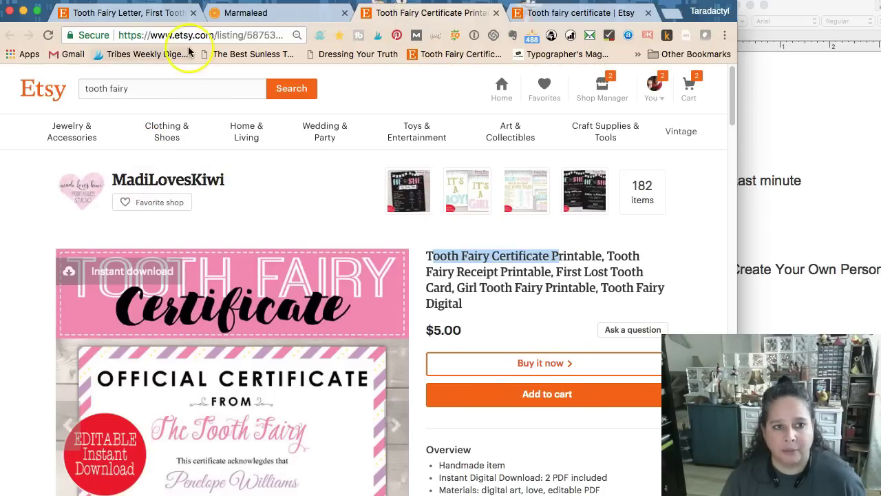
{"action": "left_click", "coordinate": [129, 12]}
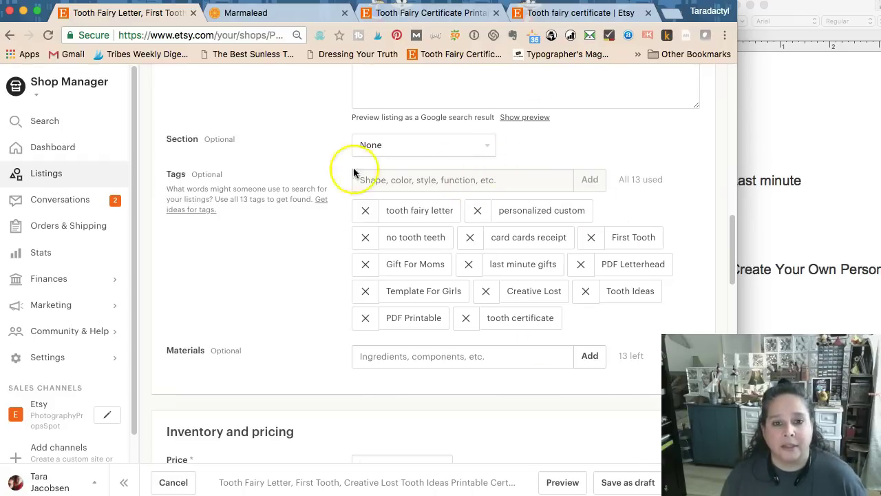
{"action": "scroll", "coordinate": [452, 207], "scroll_direction": "up", "scroll_amount": 6}
{"action": "scroll", "coordinate": [452, 206], "scroll_direction": "down", "scroll_amount": 7}
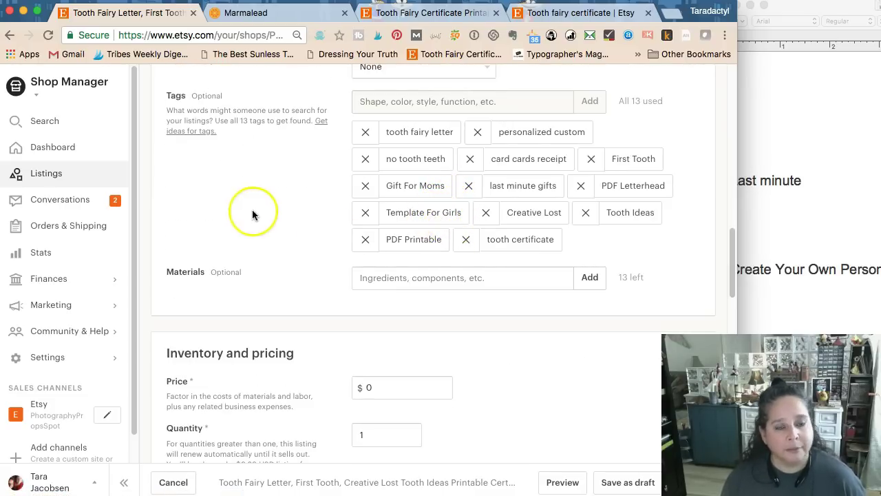
{"action": "scroll", "coordinate": [252, 212], "scroll_direction": "up", "scroll_amount": 10}
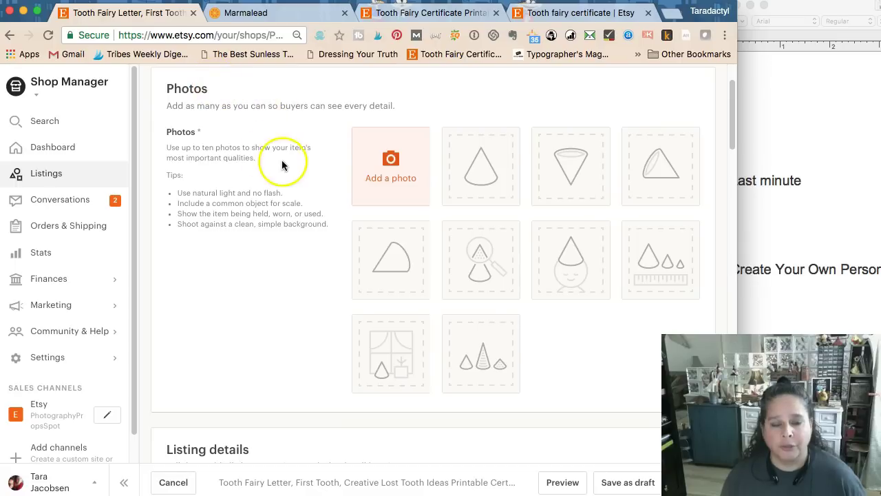
{"action": "scroll", "coordinate": [279, 159], "scroll_direction": "up", "scroll_amount": 2}
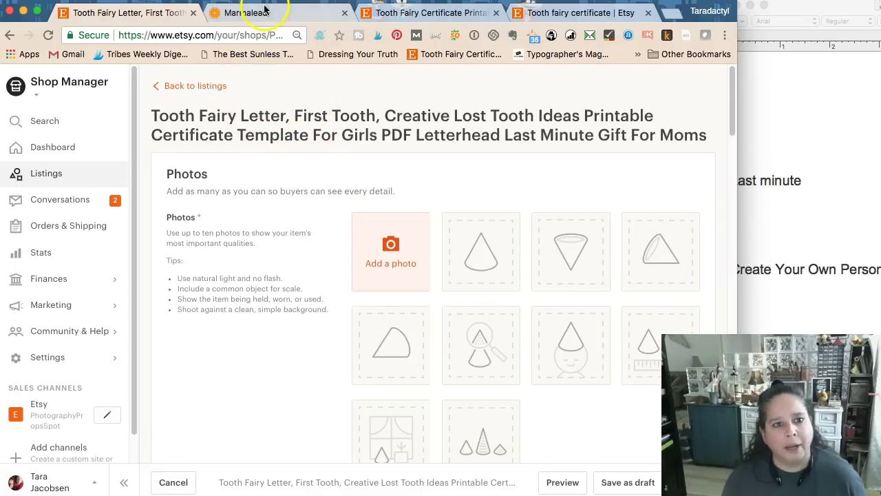
Close the Marmalead keyword comparison page and dismiss the category menu over the competing Etsy listing.
{"action": "left_click", "coordinate": [237, 13]}
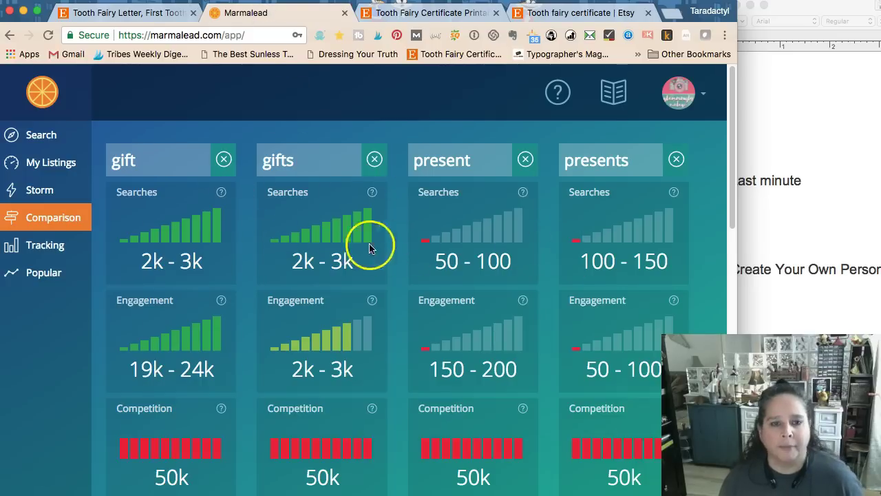
{"action": "left_click", "coordinate": [345, 12]}
{"action": "mouse_move", "coordinate": [339, 148]}
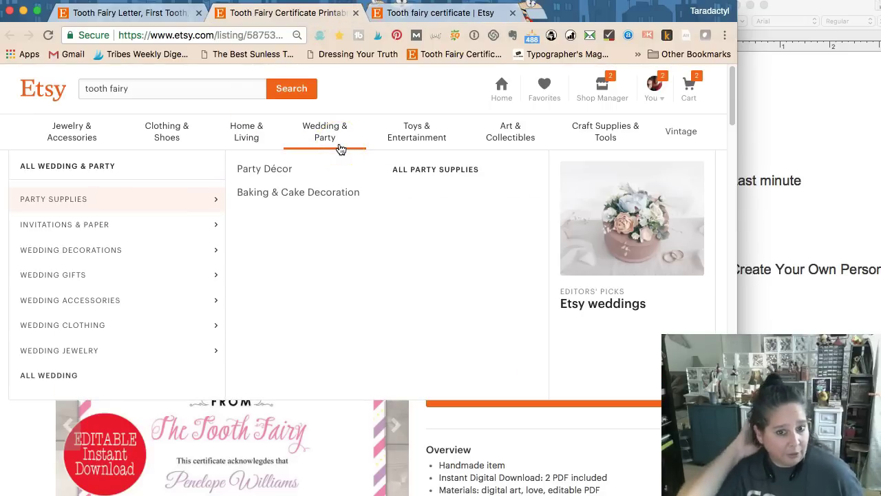
{"action": "left_click", "coordinate": [489, 344]}
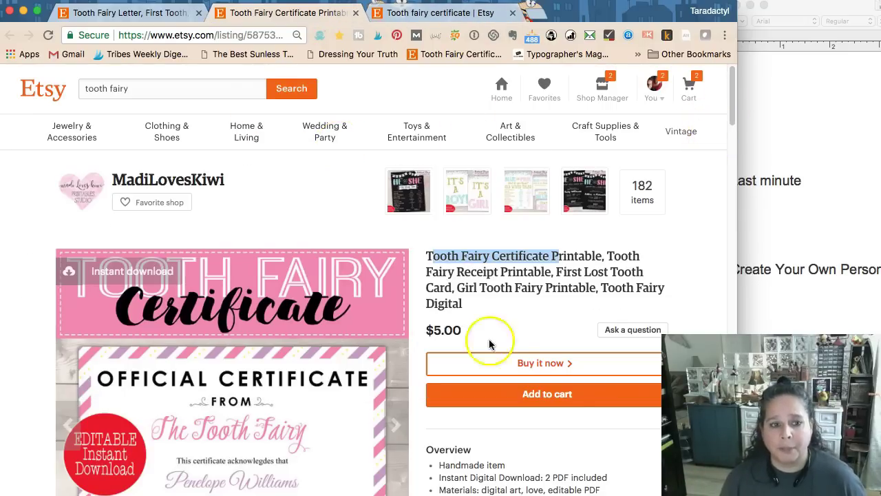